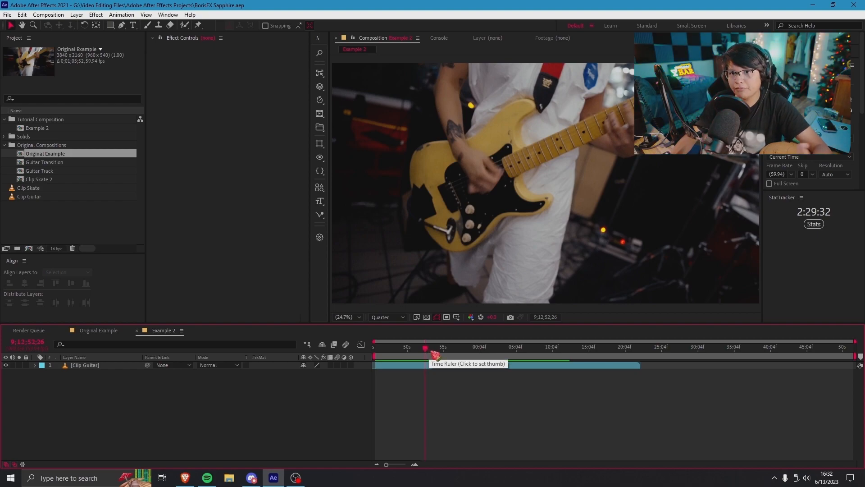
Preview the guitar footage in the Example 2 composition and the finished effect in Original Example
{"action": "left_click_drag", "start_coordinate": [435, 355], "coordinate": [484, 350]}
{"action": "key", "text": "space"}
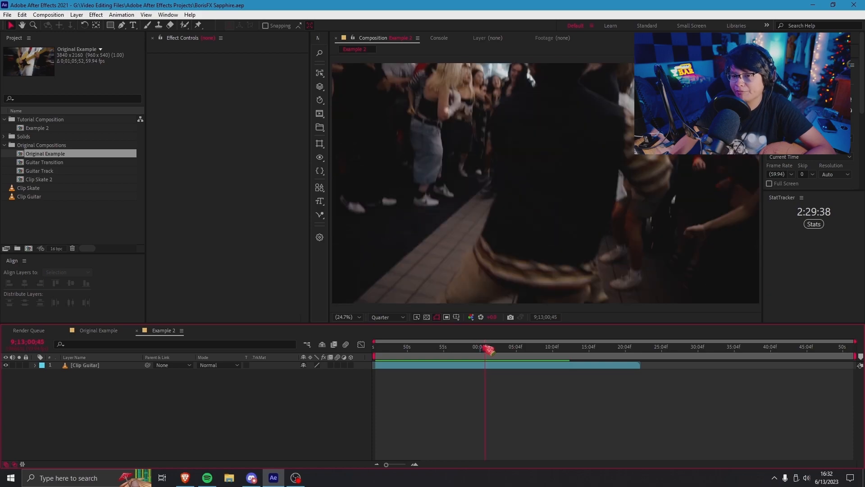
{"action": "left_click", "coordinate": [423, 349]}
{"action": "left_click_drag", "start_coordinate": [427, 364], "coordinate": [432, 364]}
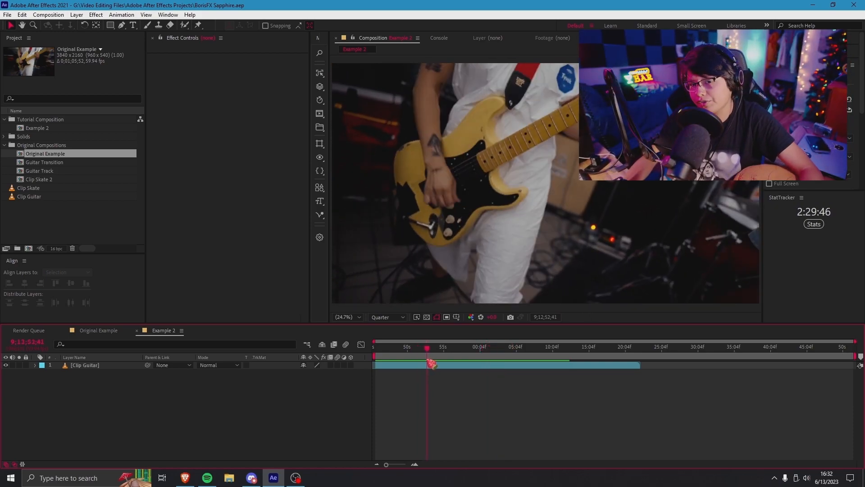
{"action": "left_click_drag", "start_coordinate": [432, 364], "coordinate": [426, 364]}
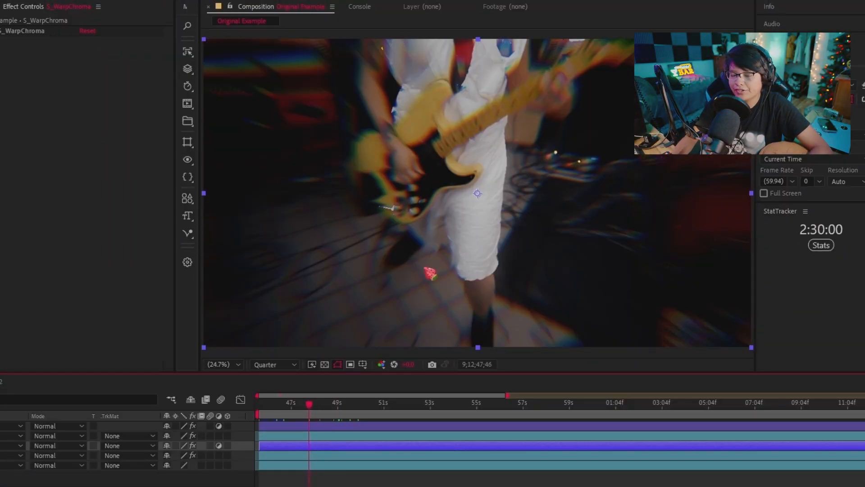
{"action": "left_click", "coordinate": [368, 417]}
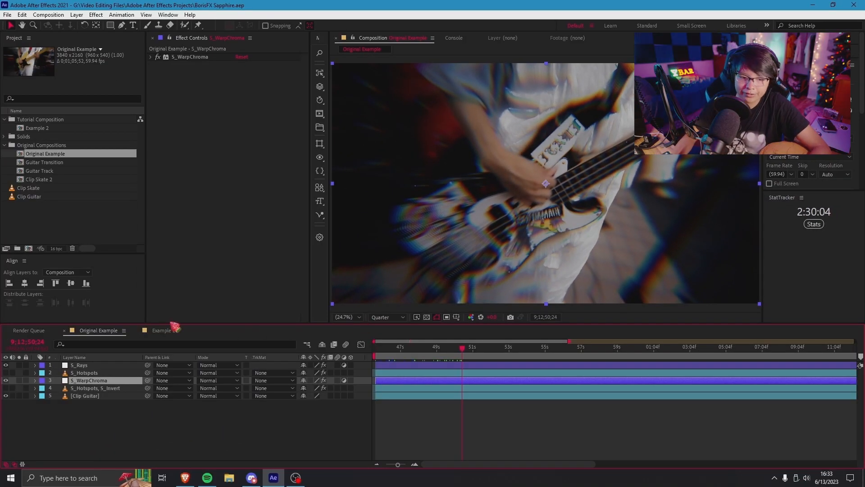
Duplicate the Clip Guitar layer in the Example 2 composition
{"action": "left_click", "coordinate": [165, 331]}
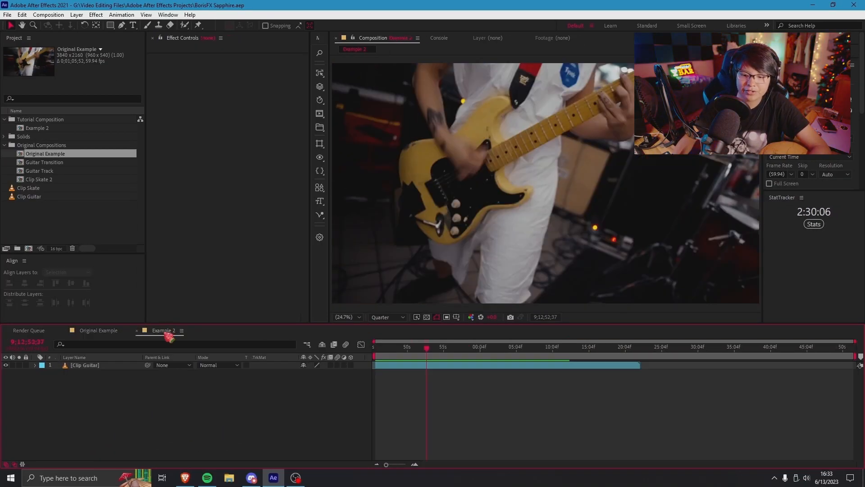
{"action": "left_click", "coordinate": [408, 348]}
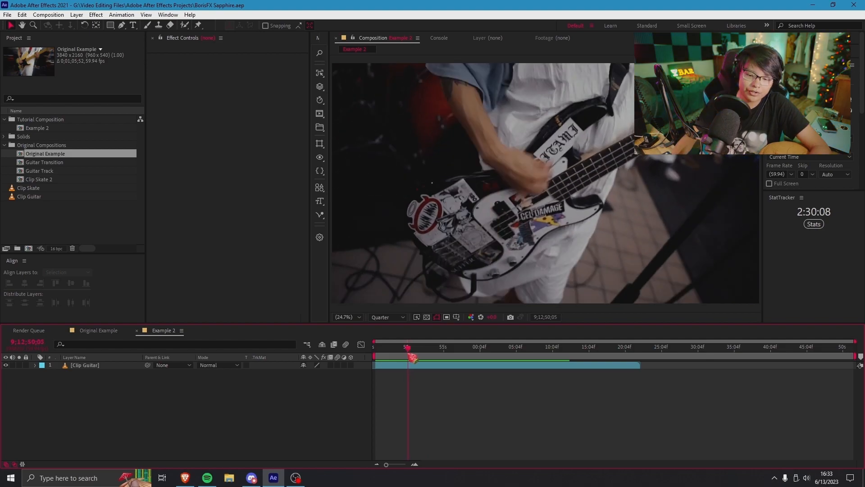
{"action": "left_click", "coordinate": [92, 365]}
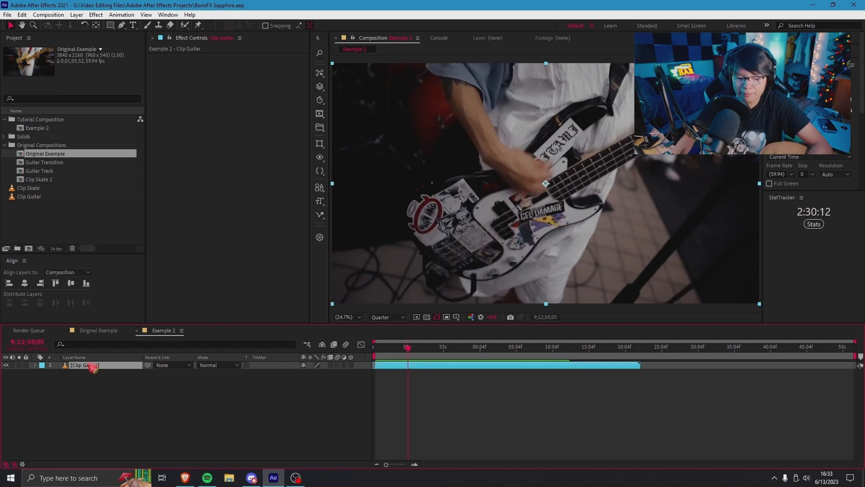
{"action": "key", "text": "ctrl+c"}
{"action": "key", "text": "ctrl+v"}
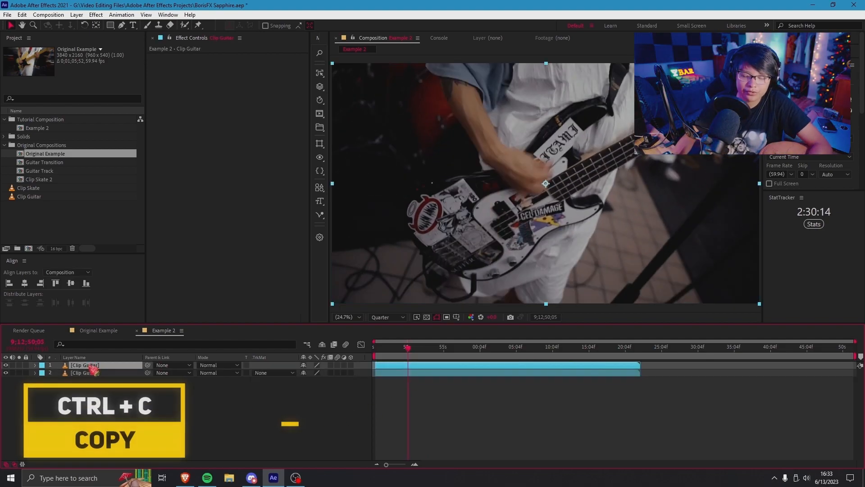
Apply the S_Invert effect to the upper Clip Guitar layer and turn off Invert Chroma
{"action": "left_click_drag", "start_coordinate": [409, 349], "coordinate": [411, 362]}
{"action": "left_click", "coordinate": [414, 365]}
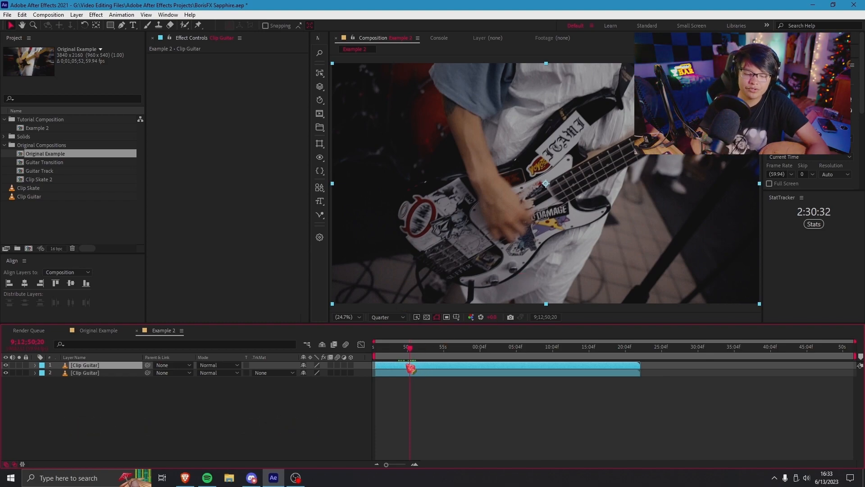
{"action": "key", "text": "ctrl+space"}
{"action": "type", "text": "s_"}
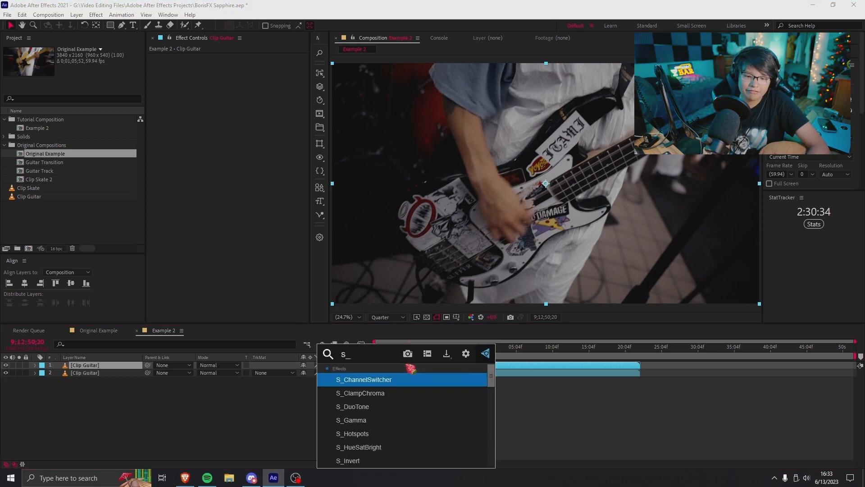
{"action": "type", "text": "inv"}
{"action": "key", "text": "Return"}
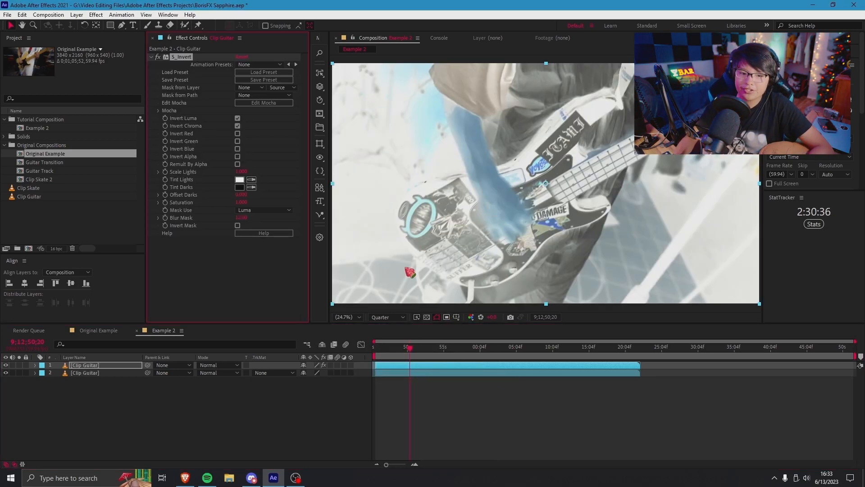
{"action": "left_click", "coordinate": [238, 126]}
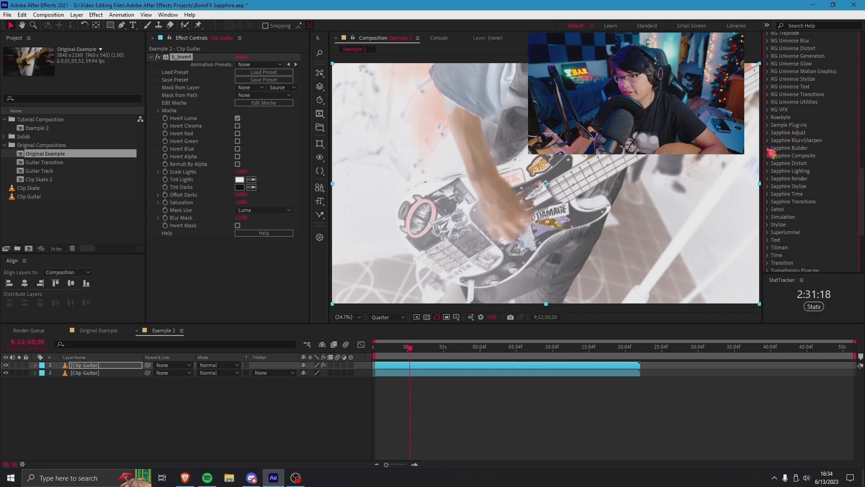
Expand the Sapphire Adjust effect category, and in S_Invert lower Offset Darks to a negative value and raise Scale Lights
{"action": "left_click", "coordinate": [768, 132]}
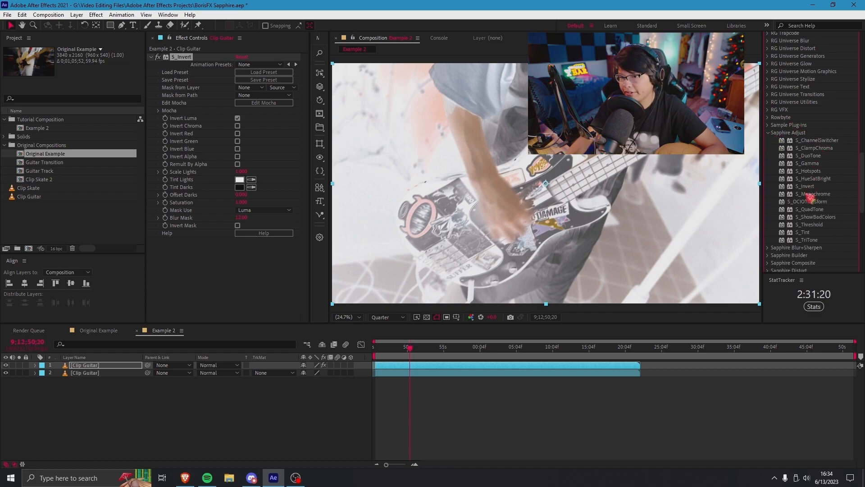
{"action": "left_click_drag", "start_coordinate": [816, 195], "coordinate": [425, 370]}
{"action": "left_click", "coordinate": [276, 200]}
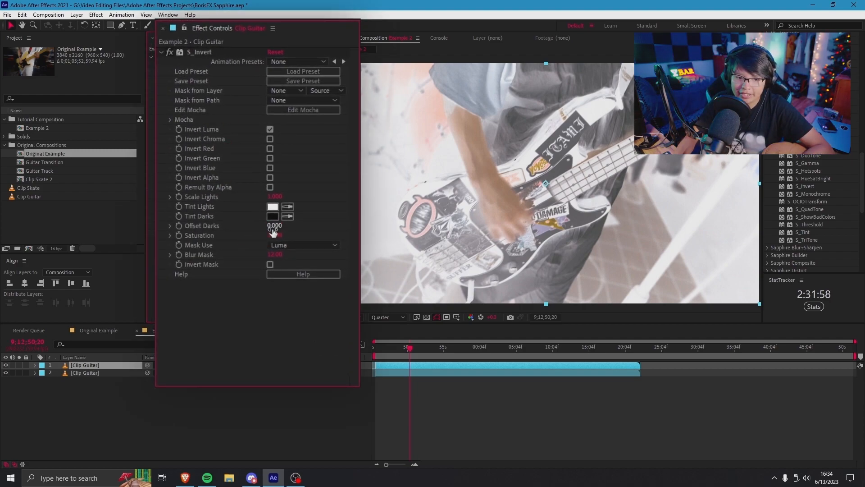
{"action": "left_click_drag", "start_coordinate": [277, 227], "coordinate": [235, 231]}
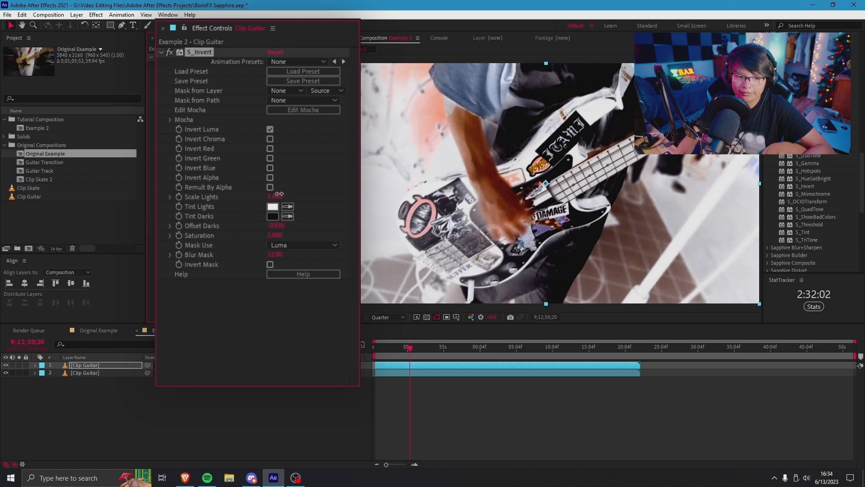
{"action": "left_click_drag", "start_coordinate": [278, 194], "coordinate": [293, 190]}
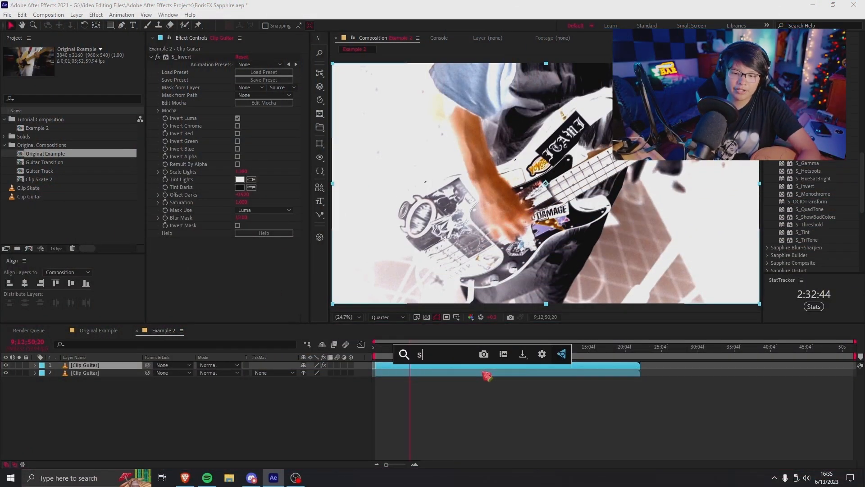
Add the S_Hotspots effect to the upper Clip Guitar layer and raise its Threshold slightly
{"action": "type", "text": "_hot"}
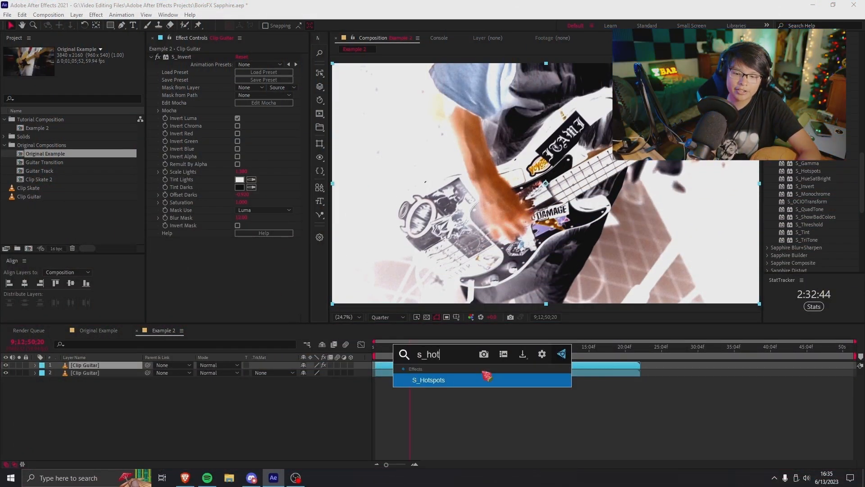
{"action": "key", "text": "Return"}
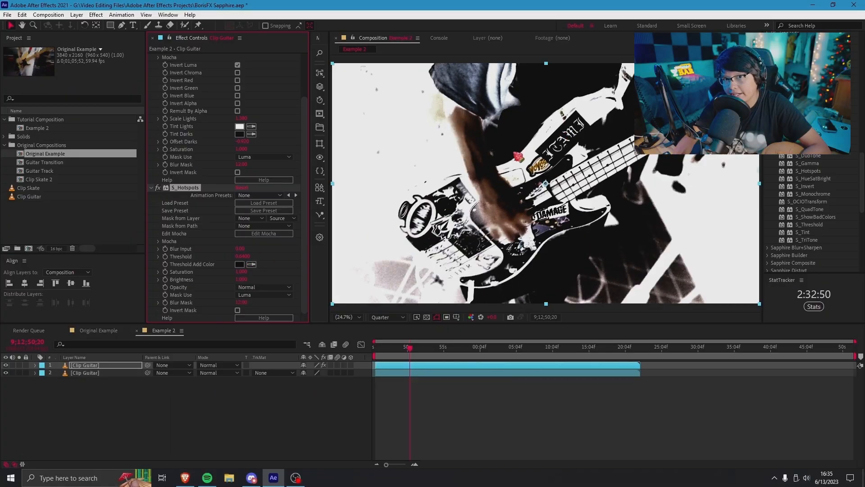
{"action": "left_click_drag", "start_coordinate": [242, 258], "coordinate": [246, 258]}
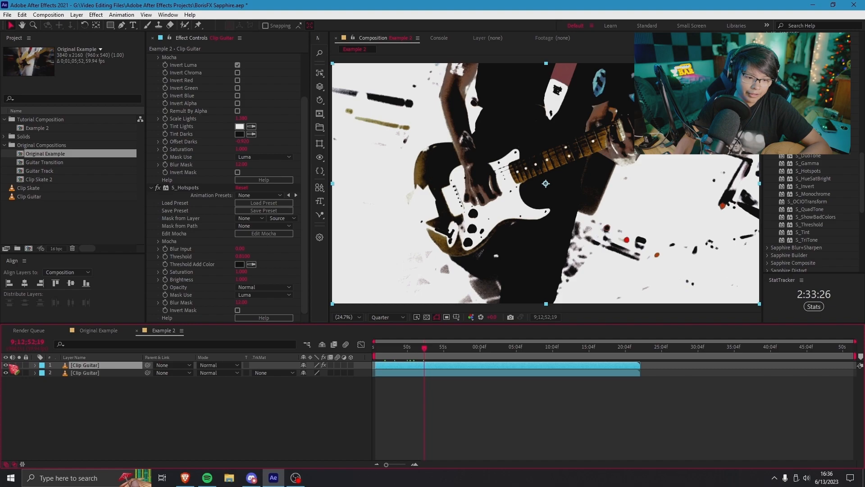
Hide the upper Clip Guitar layer and add a new adjustment layer above it
{"action": "left_click", "coordinate": [7, 365]}
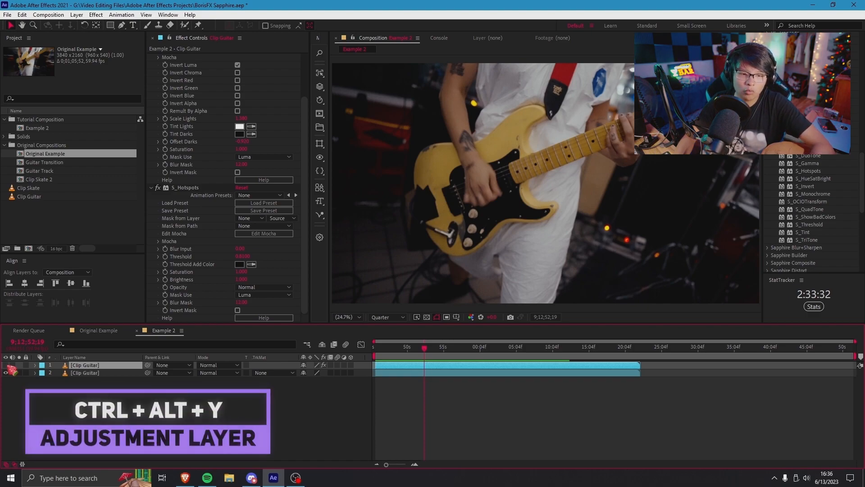
{"action": "key", "text": "ctrl+alt+y"}
{"action": "right_click", "coordinate": [441, 408]}
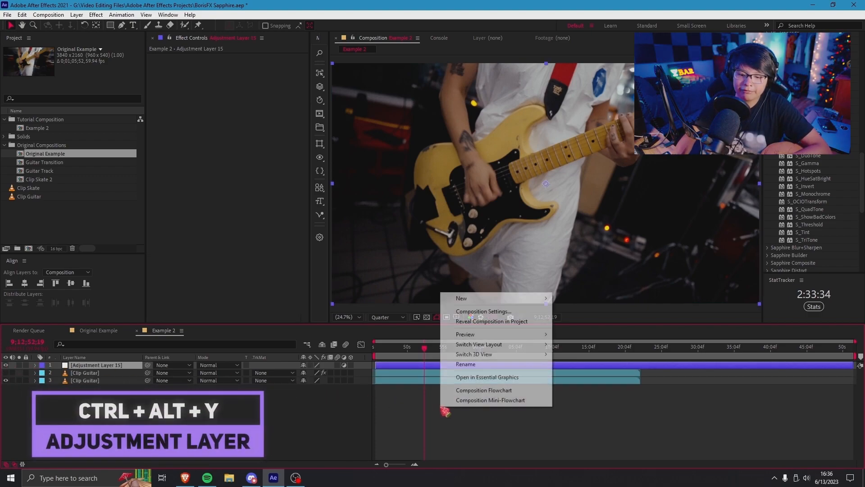
{"action": "mouse_move", "coordinate": [483, 307]}
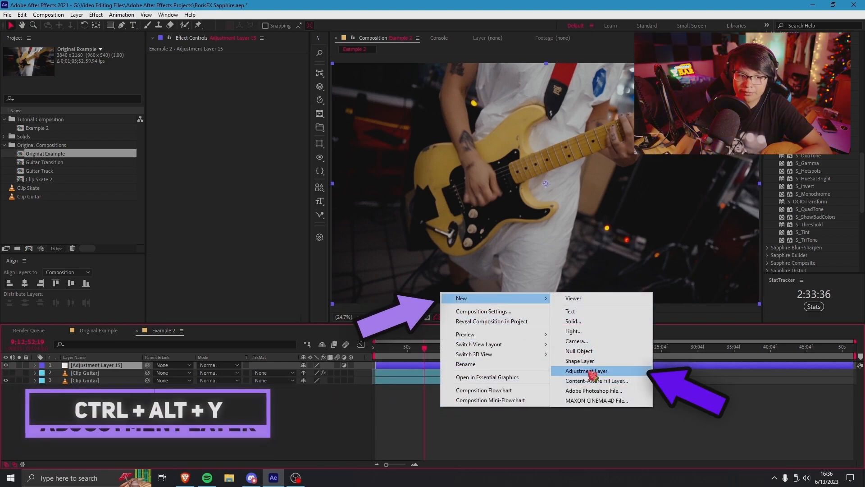
{"action": "left_click", "coordinate": [77, 14]}
{"action": "mouse_move", "coordinate": [90, 26]}
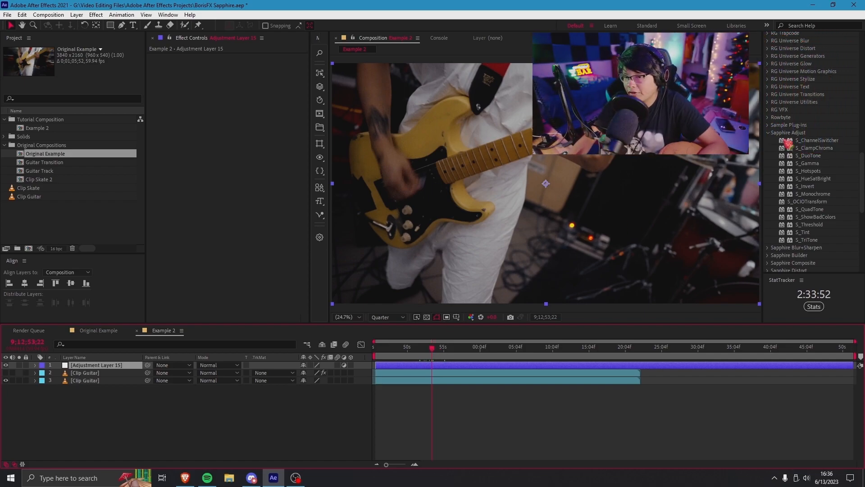
Apply the S_WarpChroma effect from the Sapphire Distort category to the adjustment layer
{"action": "left_click", "coordinate": [768, 133]}
{"action": "scroll", "coordinate": [777, 174], "scroll_direction": "down", "scroll_amount": 1}
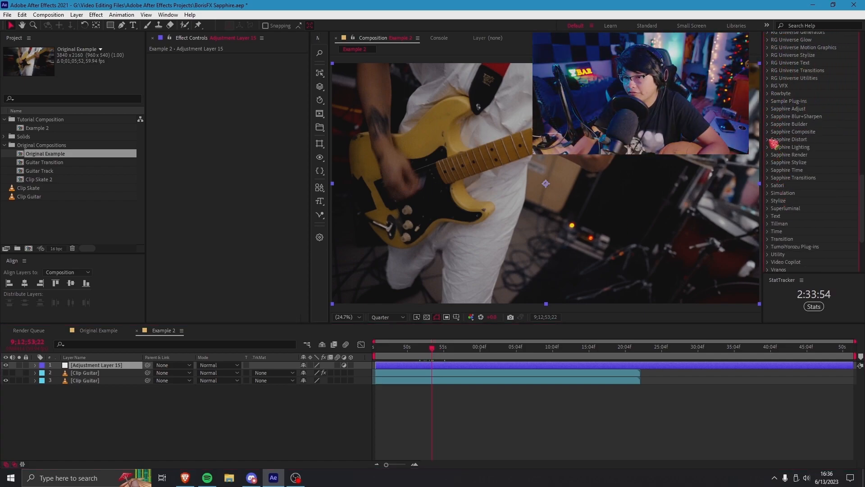
{"action": "left_click", "coordinate": [768, 140]}
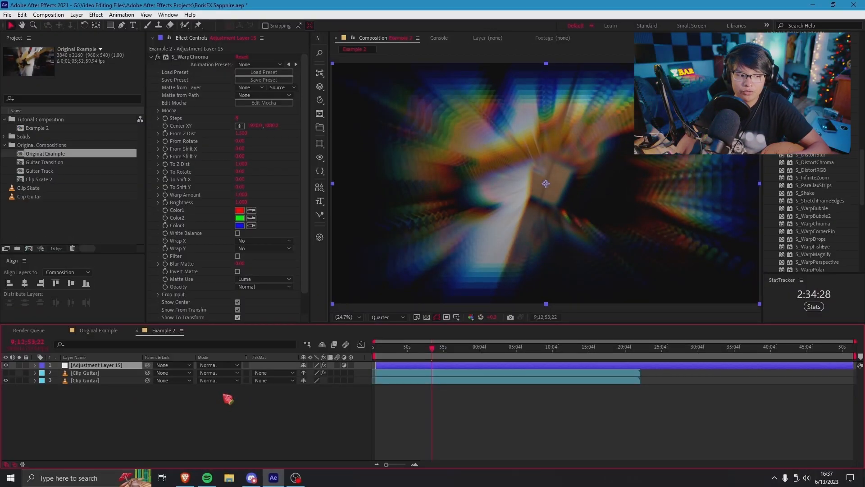
In S_WarpChroma on the adjustment layer, set Matte from Layer to 2. Clip Guitar with Effects & Masks as its source
{"action": "left_click", "coordinate": [268, 364]}
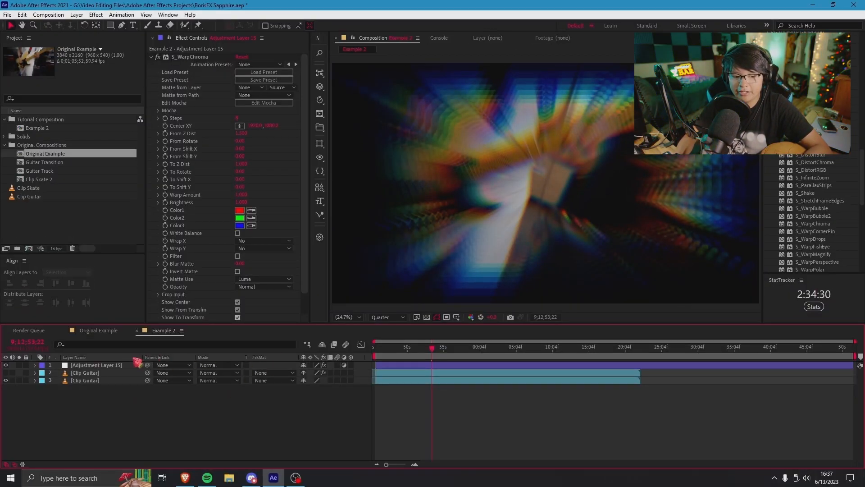
{"action": "left_click", "coordinate": [109, 365]}
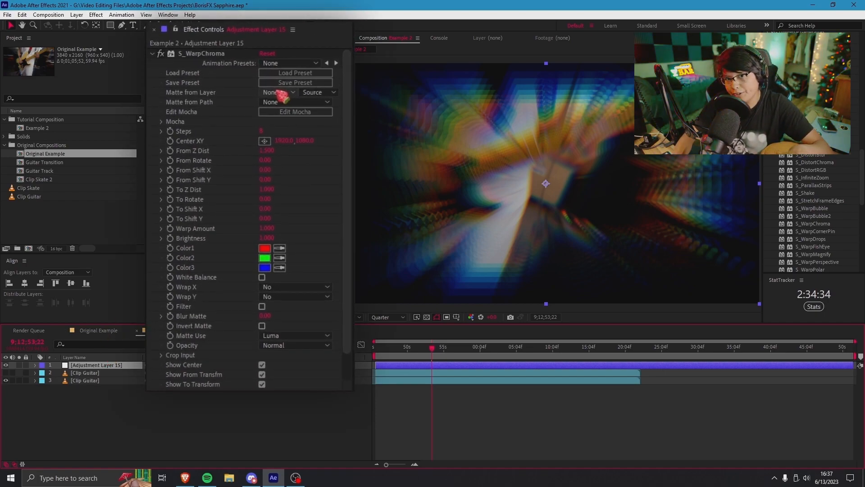
{"action": "left_click", "coordinate": [178, 101]}
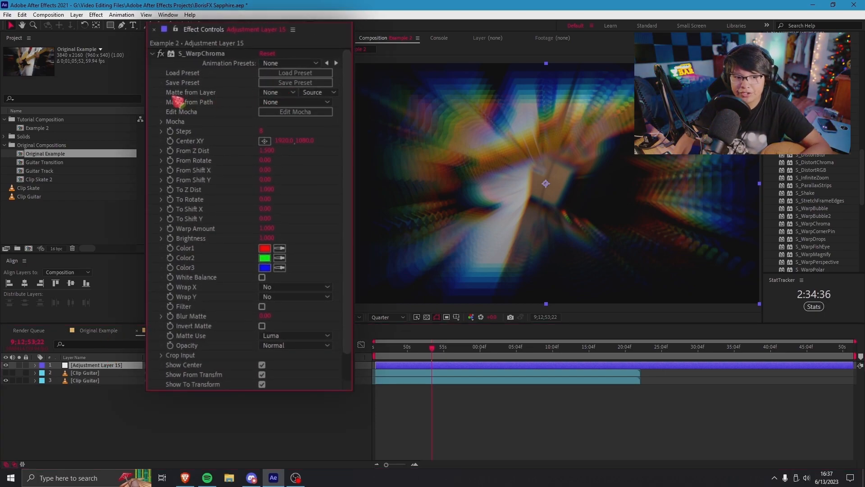
{"action": "left_click", "coordinate": [261, 93]}
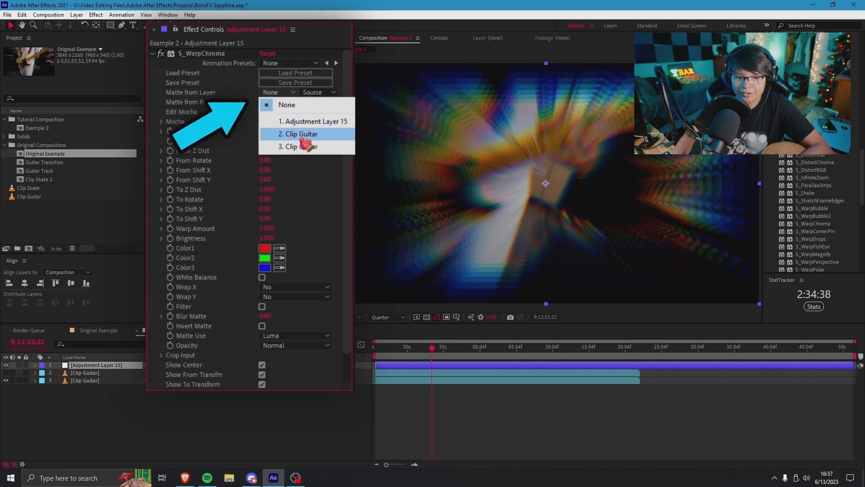
{"action": "left_click", "coordinate": [302, 137]}
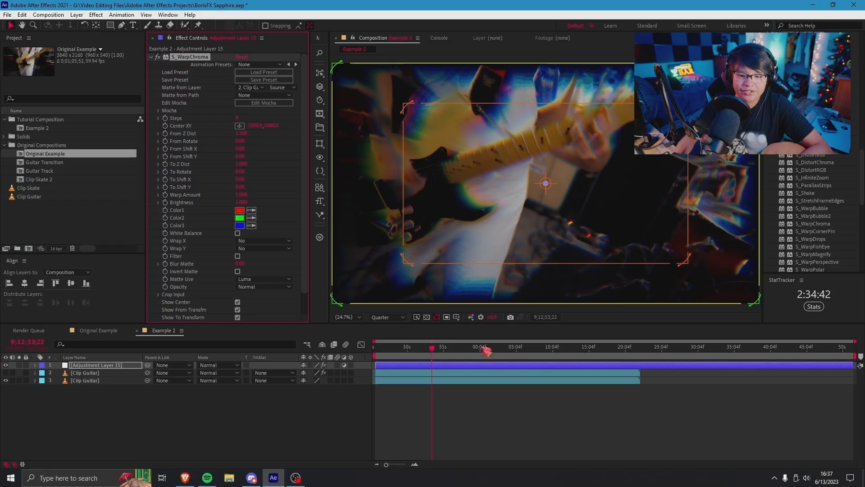
{"action": "left_click", "coordinate": [469, 349]}
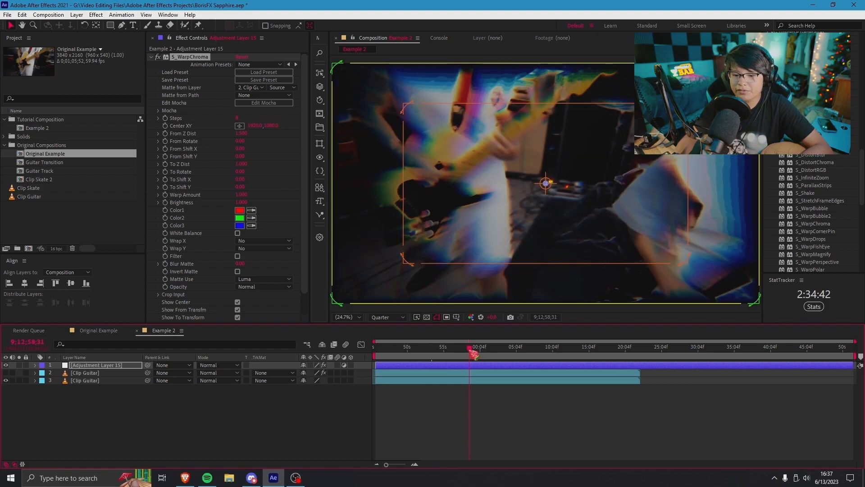
{"action": "left_click", "coordinate": [283, 88]}
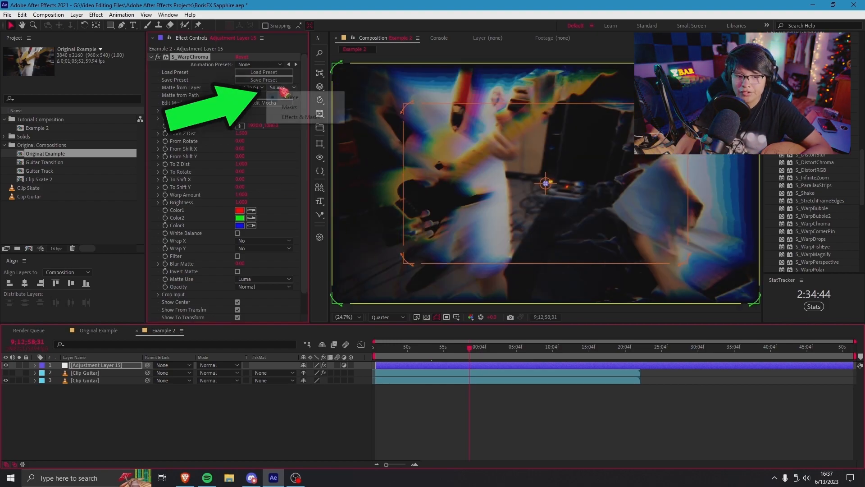
{"action": "left_click", "coordinate": [301, 117]}
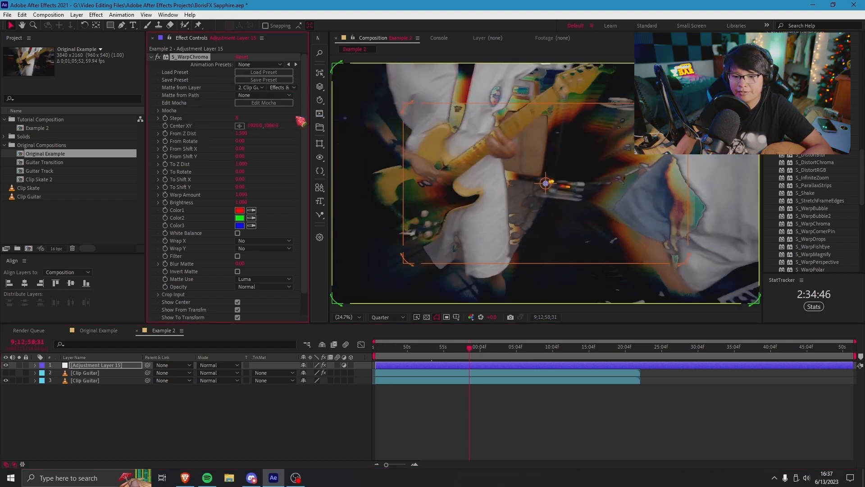
Show the effects on the hidden Clip Guitar layer and collapse the S_Invert and S_Hotspots settings
{"action": "left_click", "coordinate": [83, 373]}
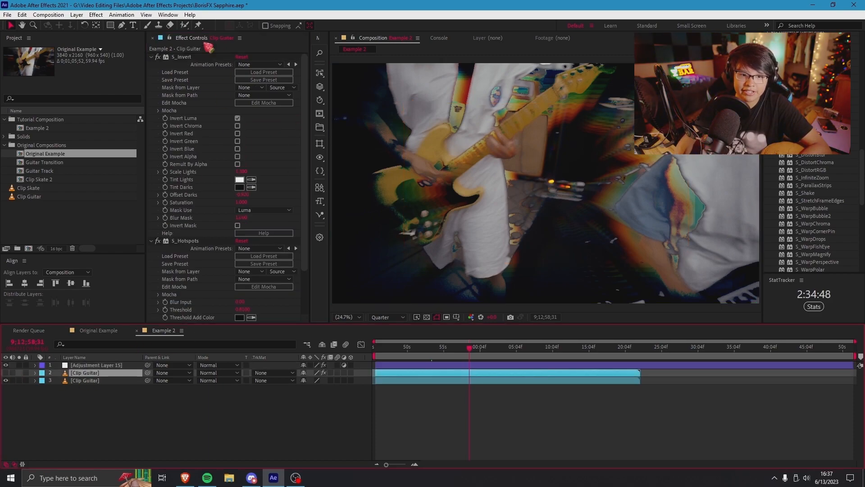
{"action": "left_click", "coordinate": [151, 57]}
{"action": "left_click", "coordinate": [151, 64]}
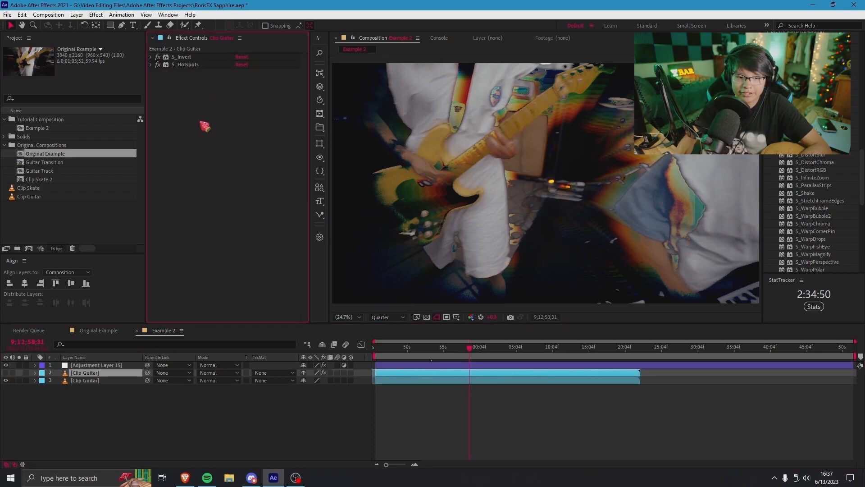
Lower From Z Dist of S_WarpChroma on the adjustment layer to 0.930 and check the warp at other points in the clip
{"action": "left_click", "coordinate": [96, 365]}
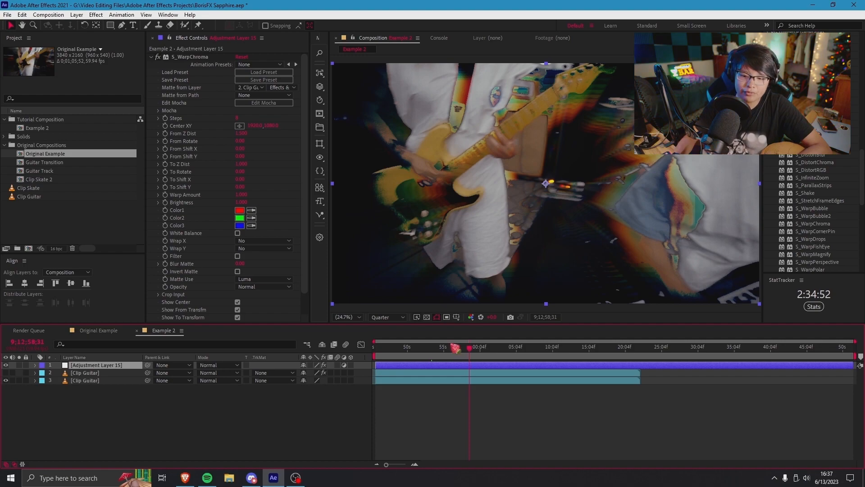
{"action": "left_click_drag", "start_coordinate": [456, 349], "coordinate": [436, 355]}
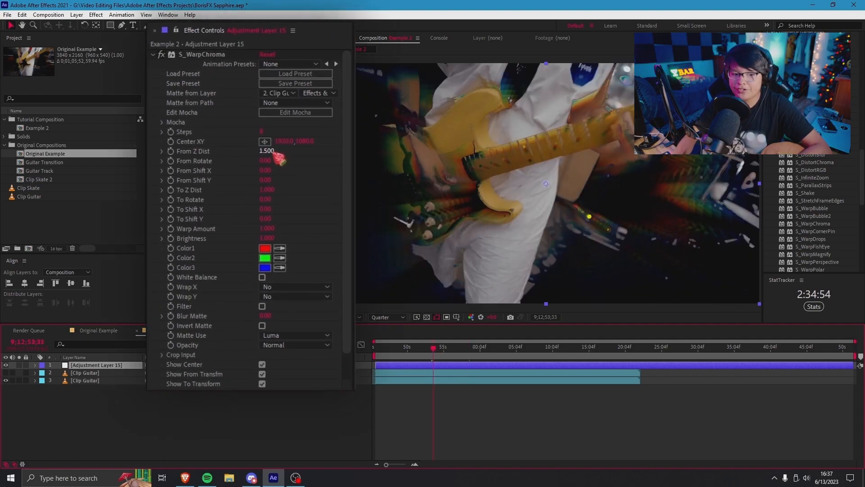
{"action": "left_click_drag", "start_coordinate": [269, 155], "coordinate": [242, 161]}
{"action": "left_click_drag", "start_coordinate": [244, 161], "coordinate": [244, 162]}
{"action": "left_click", "coordinate": [471, 348]}
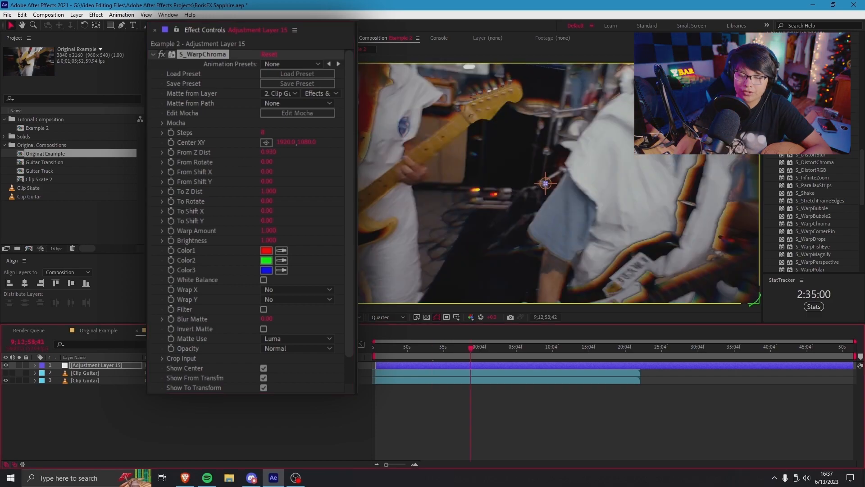
{"action": "left_click", "coordinate": [420, 349]}
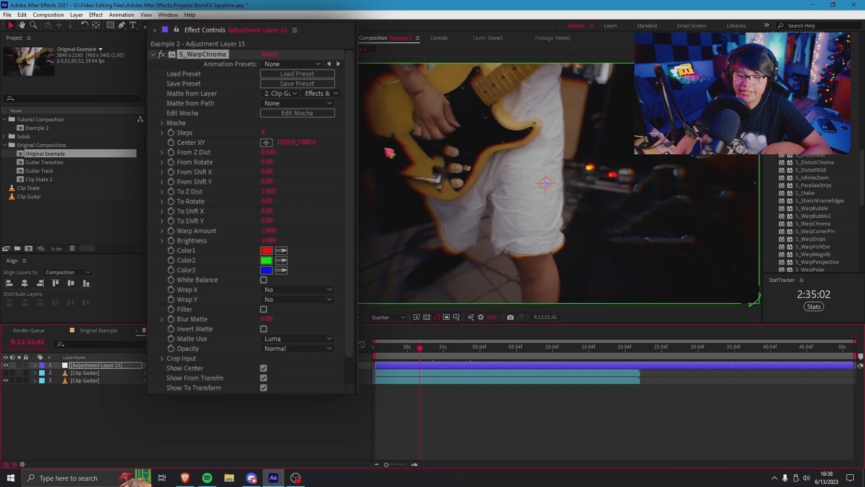
Set both Wrap X and Wrap Y of S_WarpChroma to Reflect
{"action": "left_click", "coordinate": [272, 291]}
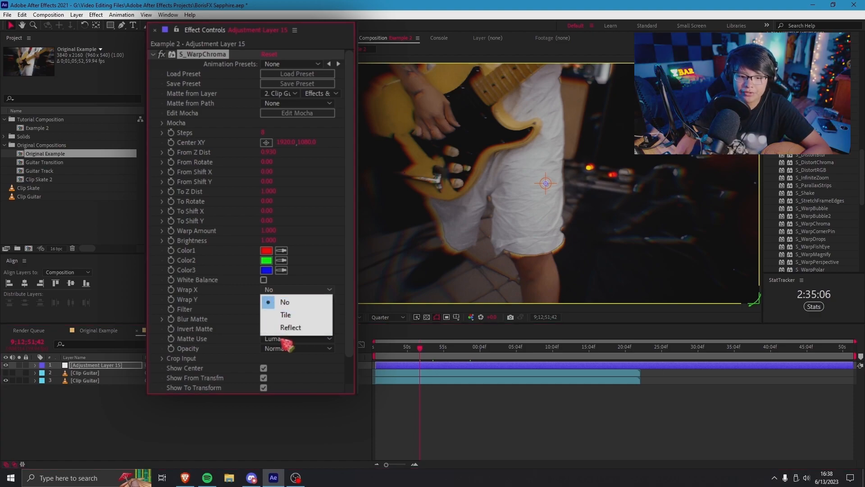
{"action": "left_click", "coordinate": [288, 329]}
{"action": "left_click", "coordinate": [300, 301]}
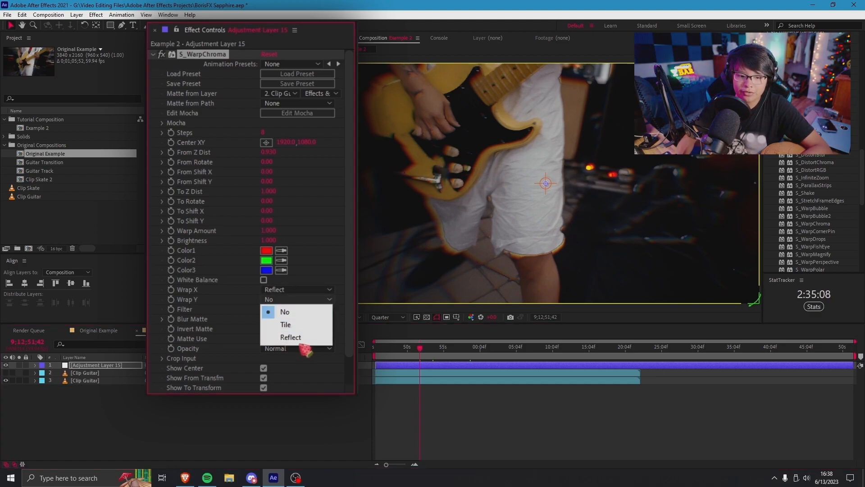
{"action": "left_click", "coordinate": [309, 336]}
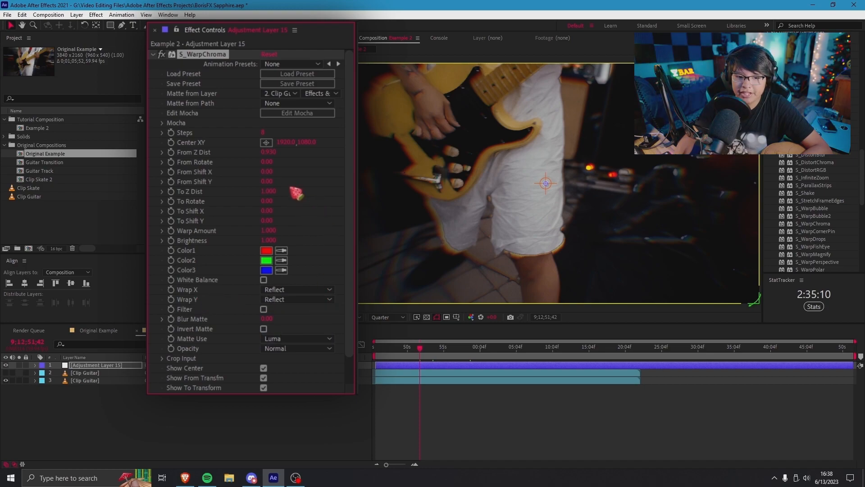
Return S_WarpChroma's From Z Dist to 1 and raise it from there to about 1.4
{"action": "type", "text": "1"}
{"action": "key", "text": "Return"}
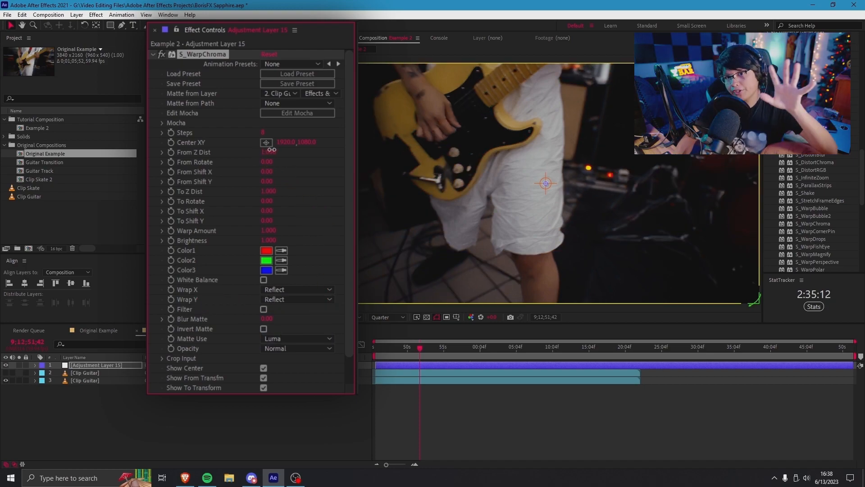
{"action": "left_click_drag", "start_coordinate": [274, 150], "coordinate": [288, 150]}
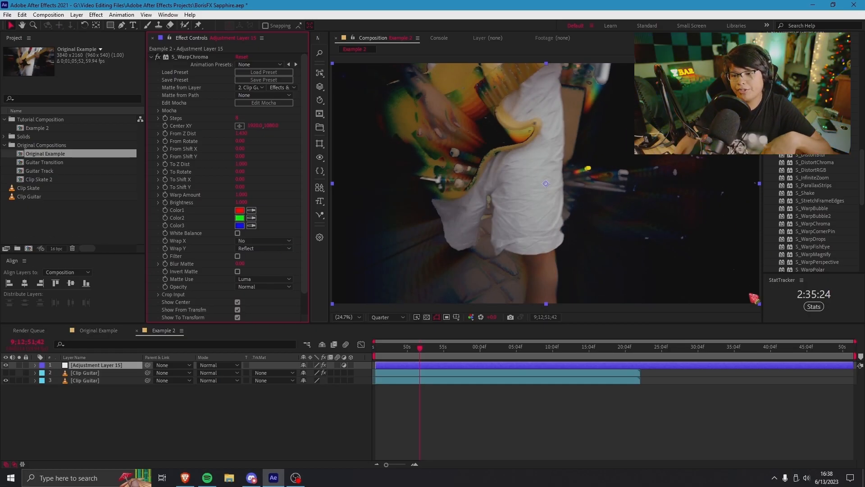
Scale the S_WarpChroma transform frame in the viewer to a From Z Dist of about 4 and set Wrap X to Reflect
{"action": "left_click", "coordinate": [190, 57]}
{"action": "left_click_drag", "start_coordinate": [696, 100], "coordinate": [600, 153]}
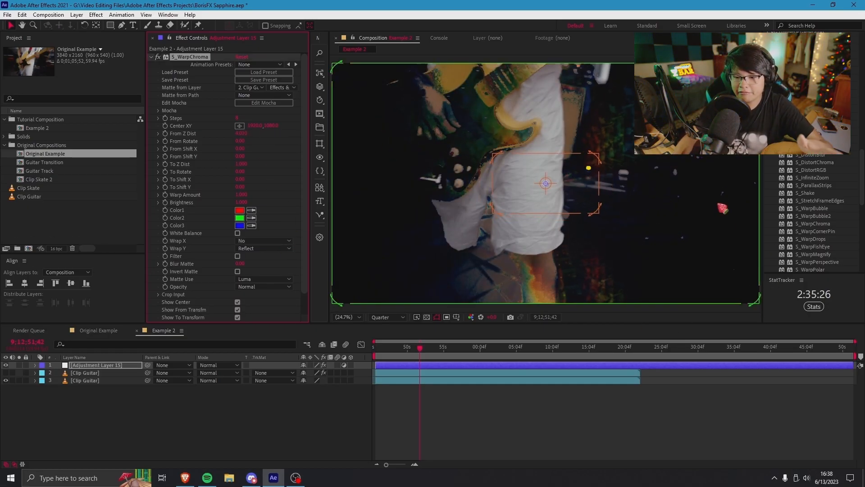
{"action": "left_click", "coordinate": [265, 241]}
{"action": "left_click", "coordinate": [269, 271]}
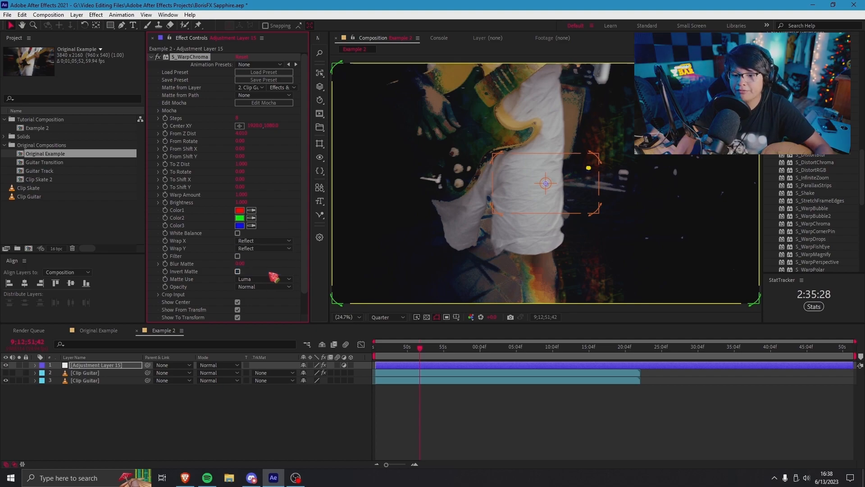
Set Wrap X and Wrap Y of S_WarpChroma to No to compare the edges without wrapping
{"action": "left_click", "coordinate": [268, 242]}
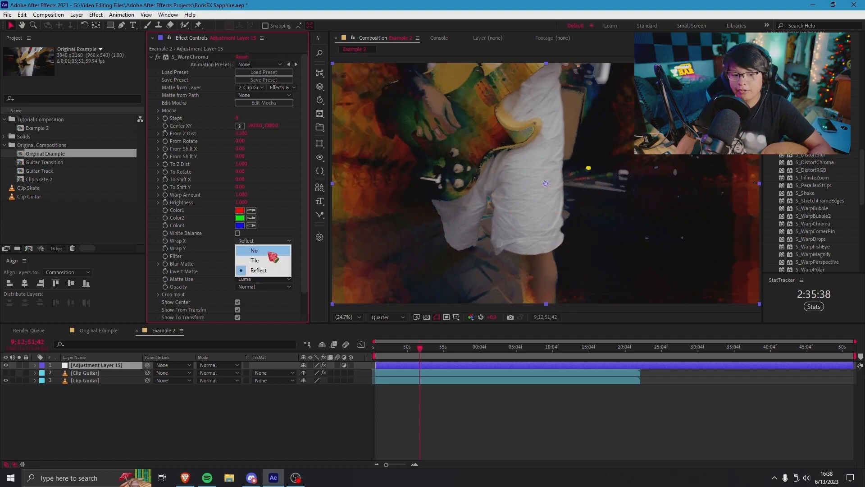
{"action": "left_click", "coordinate": [268, 251]}
{"action": "left_click", "coordinate": [269, 249]}
{"action": "left_click", "coordinate": [269, 257]}
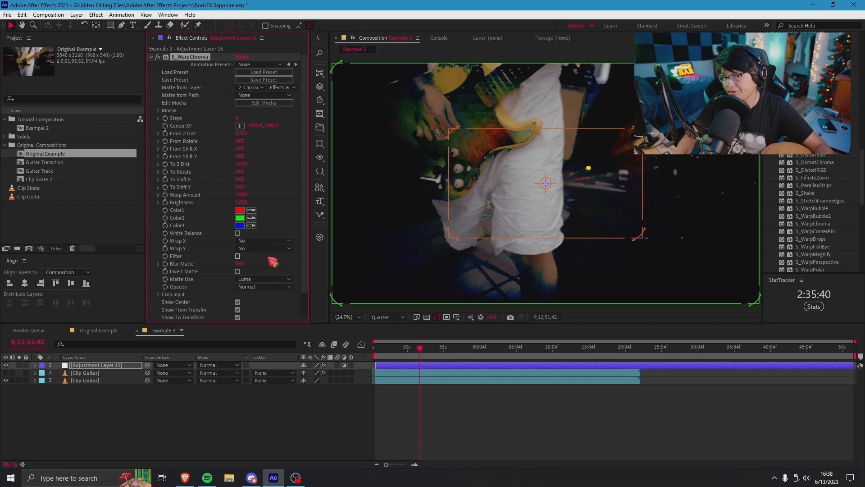
Set Wrap X and Wrap Y of S_WarpChroma back to Reflect and lower its Steps value
{"action": "left_click", "coordinate": [275, 241]}
{"action": "left_click", "coordinate": [269, 270]}
{"action": "left_click", "coordinate": [273, 248]}
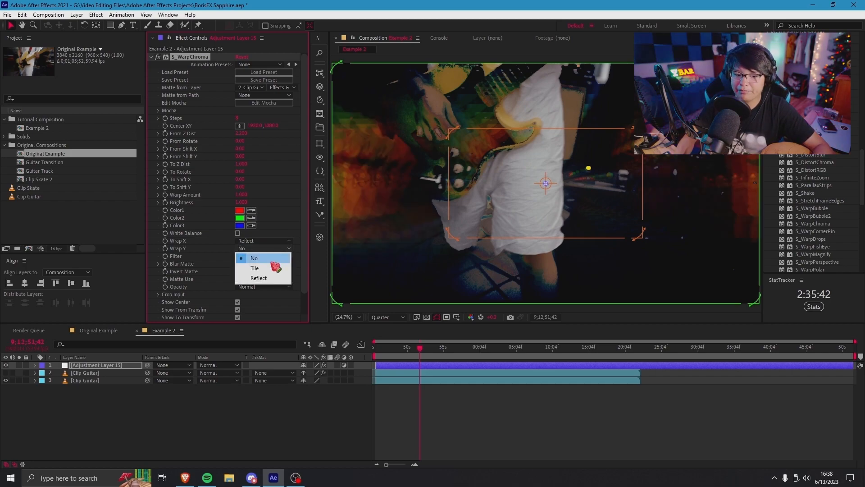
{"action": "left_click", "coordinate": [271, 278]}
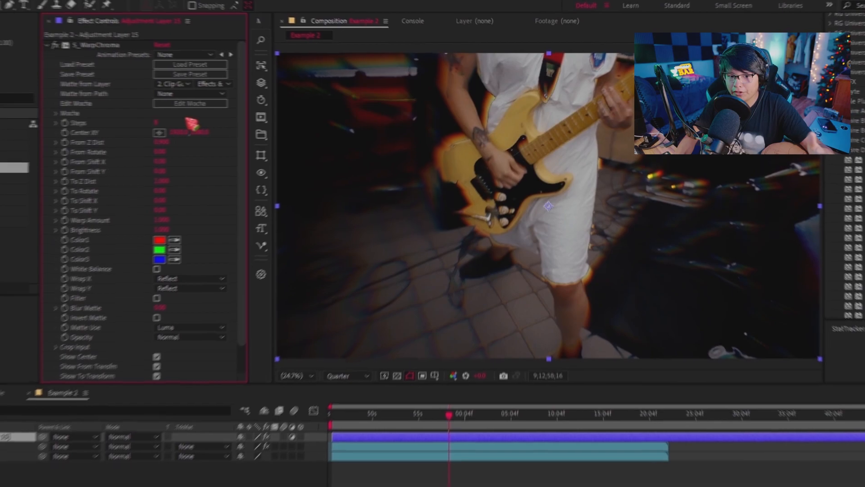
{"action": "left_click_drag", "start_coordinate": [157, 123], "coordinate": [79, 127]}
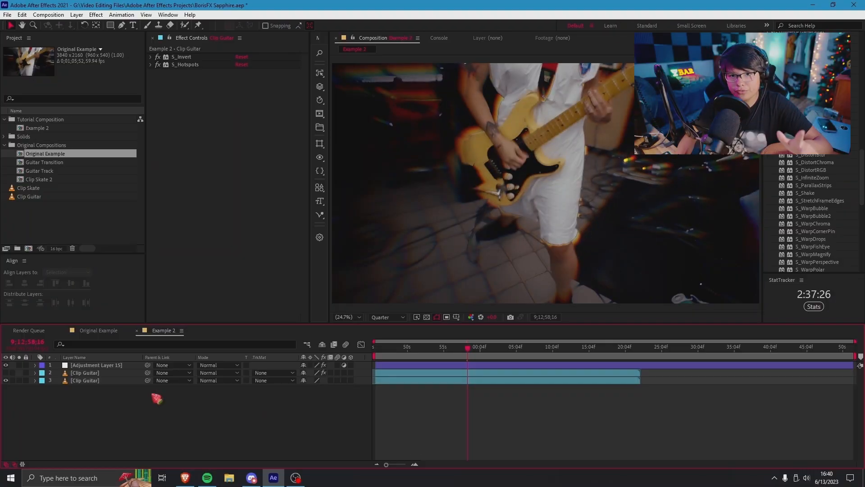
Show and solo the upper Clip Guitar matte layer and duplicate it
{"action": "left_click", "coordinate": [101, 374]}
{"action": "left_click", "coordinate": [7, 373]}
{"action": "left_click", "coordinate": [19, 373]}
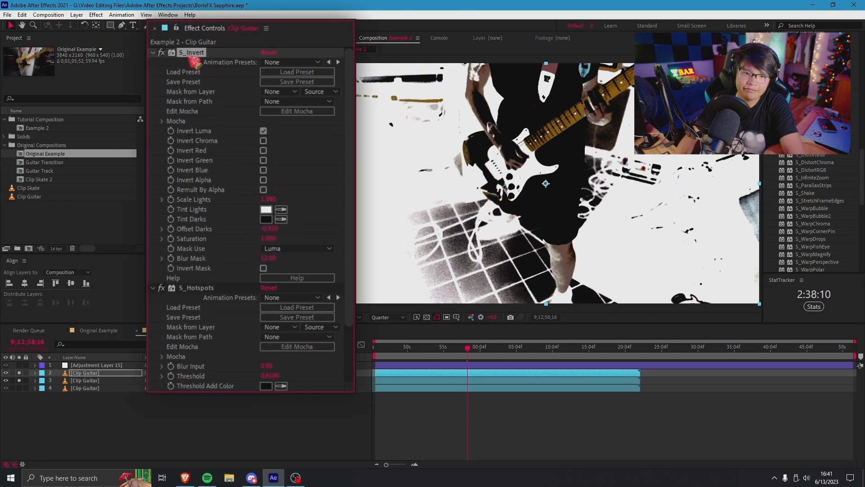
Delete S_Invert from the duplicated matte layer, then lower S_Hotspots Threshold to about 0.23 and raise its Brightness
{"action": "key", "text": "Delete"}
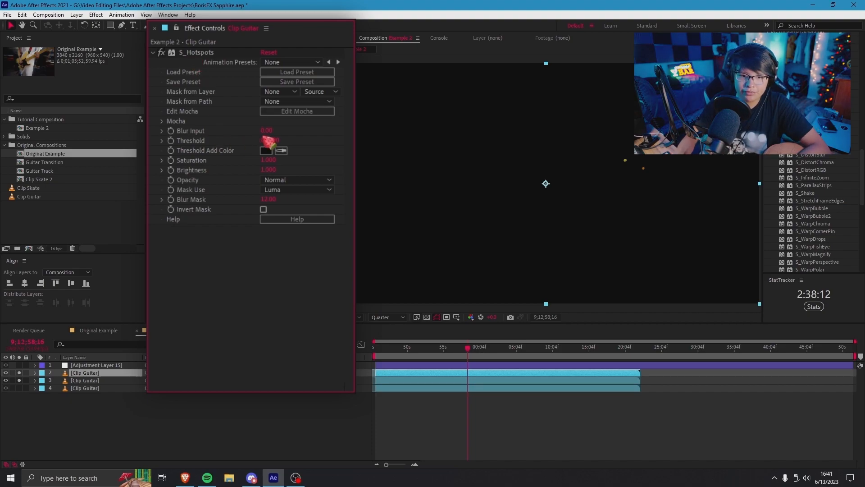
{"action": "left_click_drag", "start_coordinate": [255, 142], "coordinate": [243, 145]}
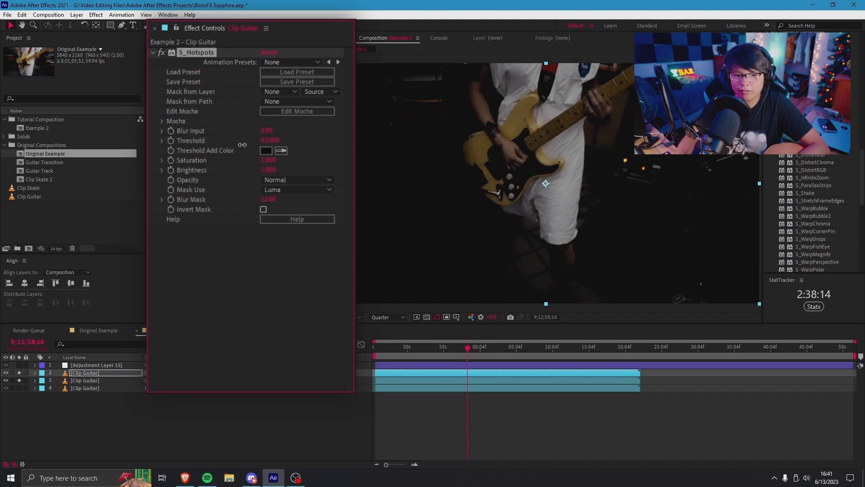
{"action": "left_click_drag", "start_coordinate": [283, 168], "coordinate": [305, 169]}
Move the hotspots-only copy above the adjustment layer and rename the mattes Matte 2 Highlights and Matte 1 Inverted Lights/Blacks
{"action": "left_click", "coordinate": [90, 381]}
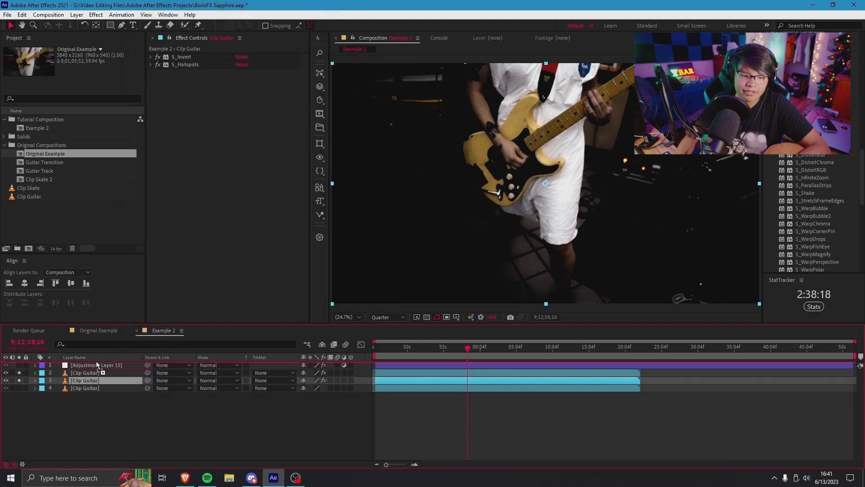
{"action": "left_click_drag", "start_coordinate": [95, 373], "coordinate": [99, 365]}
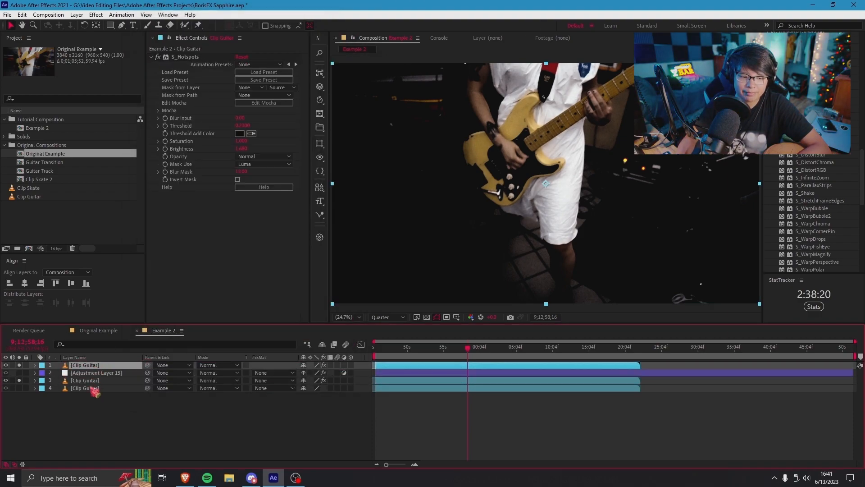
{"action": "left_click", "coordinate": [94, 389]}
{"action": "left_click", "coordinate": [91, 382]}
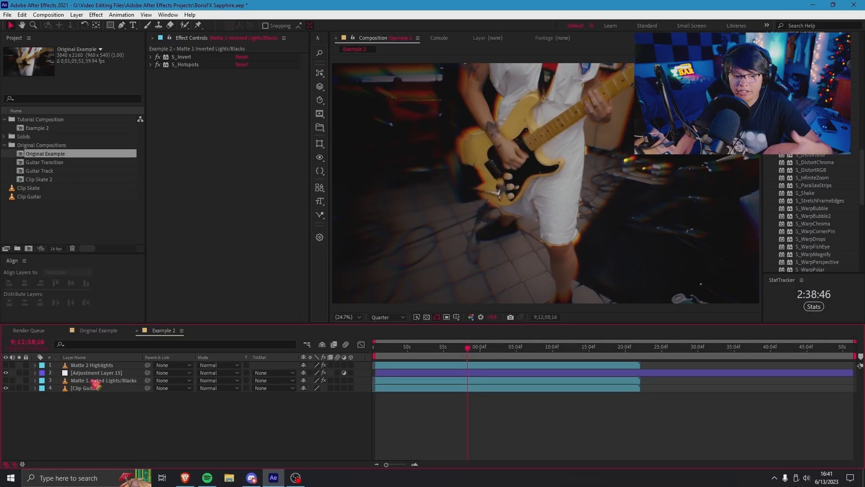
Preview the Matte 1 Inverted Lights/Blacks and Matte 2 Highlights layers, each on its own
{"action": "left_click", "coordinate": [96, 381]}
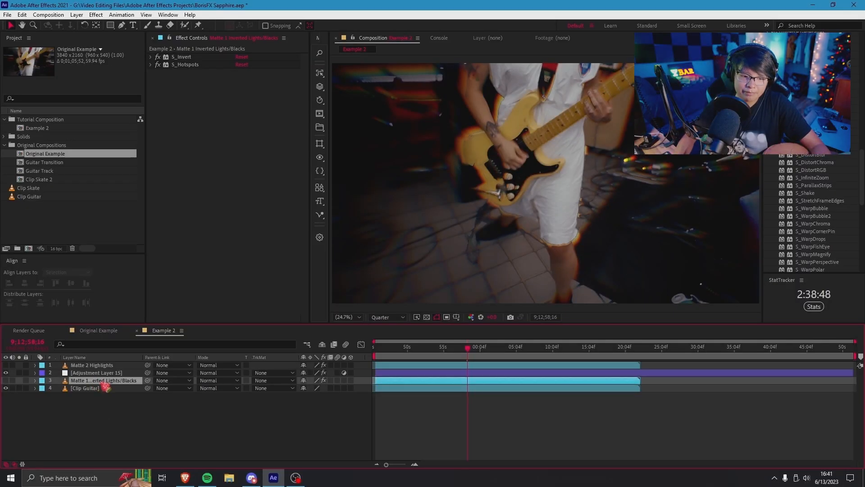
{"action": "left_click", "coordinate": [6, 380]}
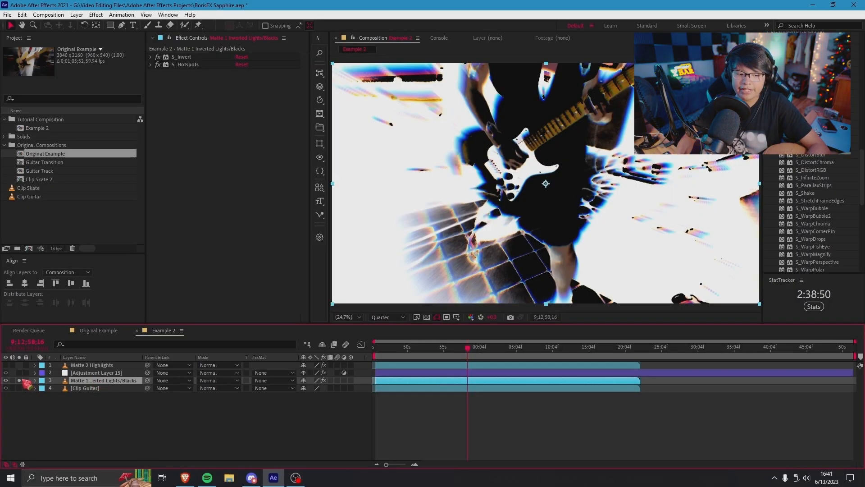
{"action": "left_click", "coordinate": [5, 380]}
{"action": "left_click", "coordinate": [6, 365]}
{"action": "left_click", "coordinate": [19, 365]}
Add a new adjustment layer above Matte 2 Highlights and apply the S_Rays effect to it
{"action": "left_click", "coordinate": [101, 365]}
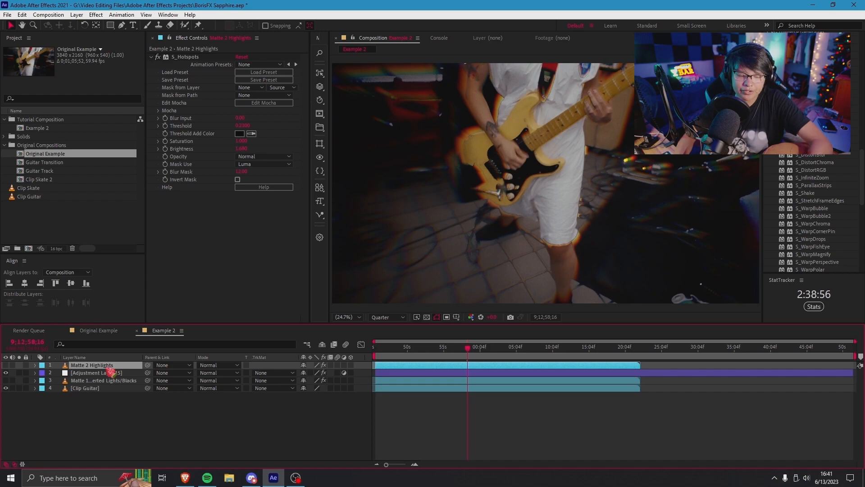
{"action": "key", "text": "ctrl+alt+y"}
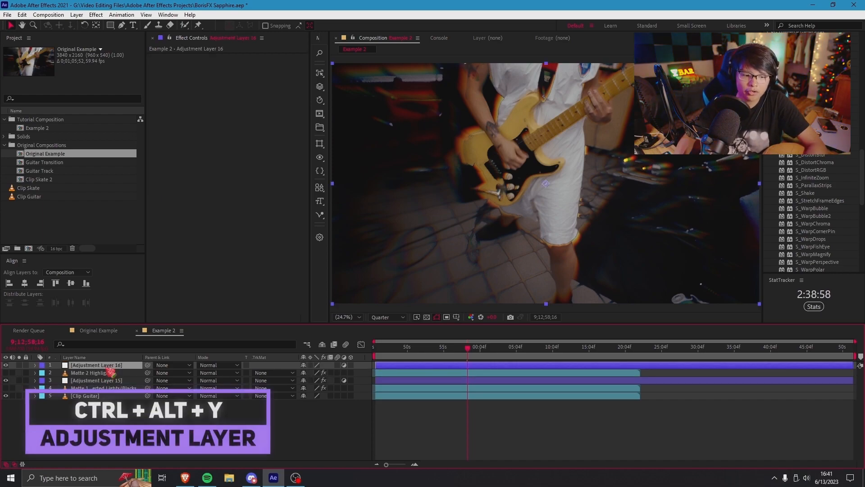
{"action": "key", "text": "ctrl+space"}
{"action": "type", "text": "rays"}
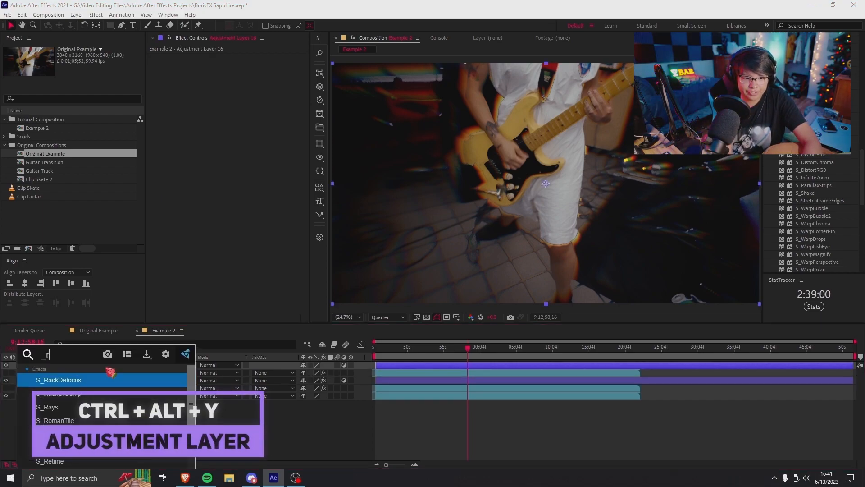
{"action": "key", "text": "Return"}
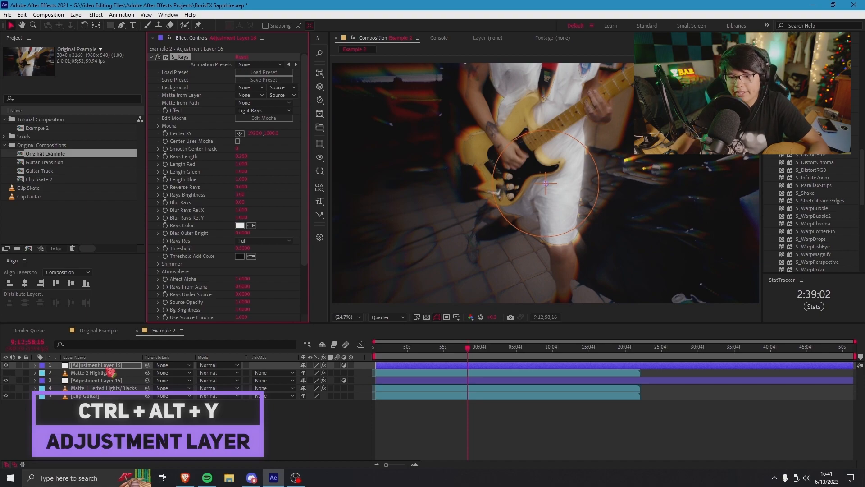
Set S_Rays' Matte from Layer to 2. Matte 2 Highlights with Effects & Masks as its source, and lower Threshold to 0
{"action": "left_click", "coordinate": [244, 96]}
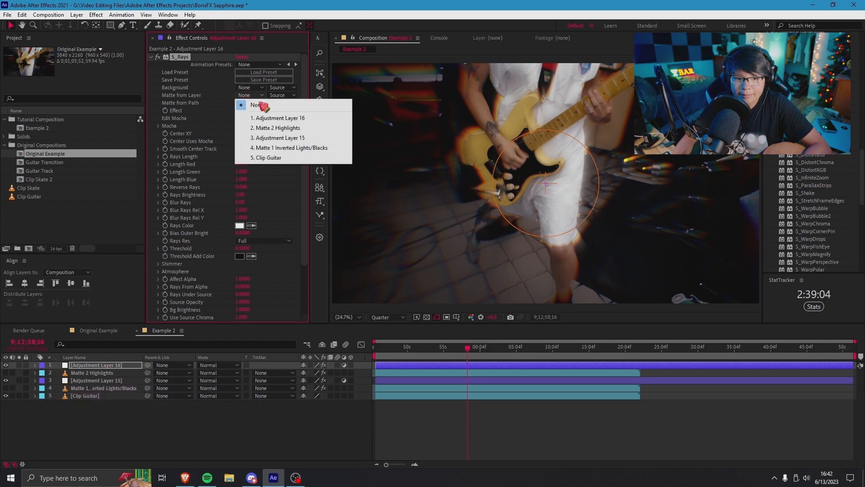
{"action": "left_click", "coordinate": [281, 128]}
{"action": "left_click", "coordinate": [283, 96]}
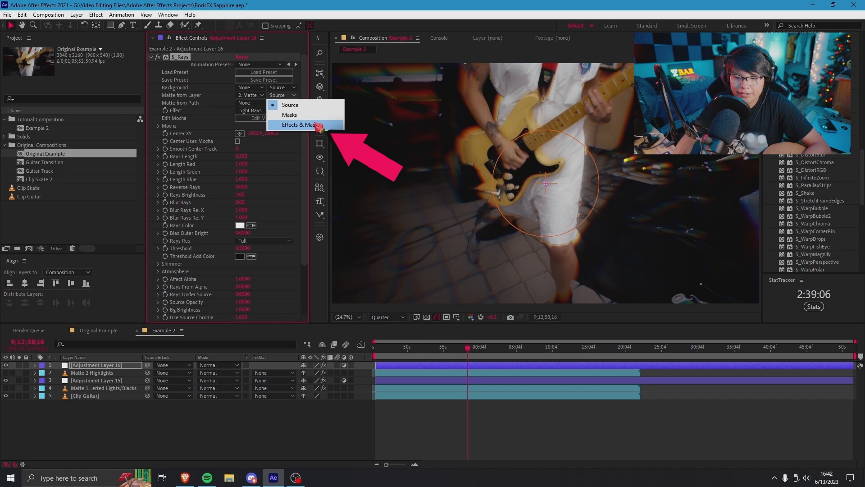
{"action": "left_click", "coordinate": [280, 124]}
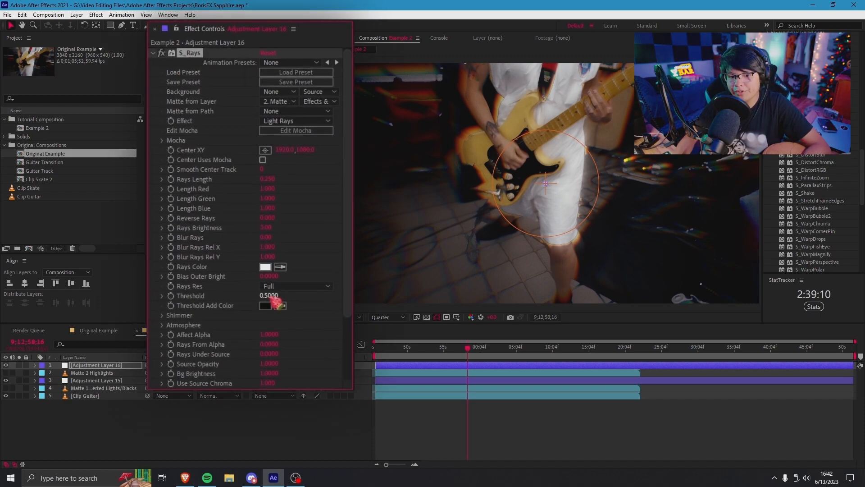
{"action": "left_click_drag", "start_coordinate": [244, 249], "coordinate": [223, 254]}
{"action": "left_click_drag", "start_coordinate": [246, 307], "coordinate": [167, 309]}
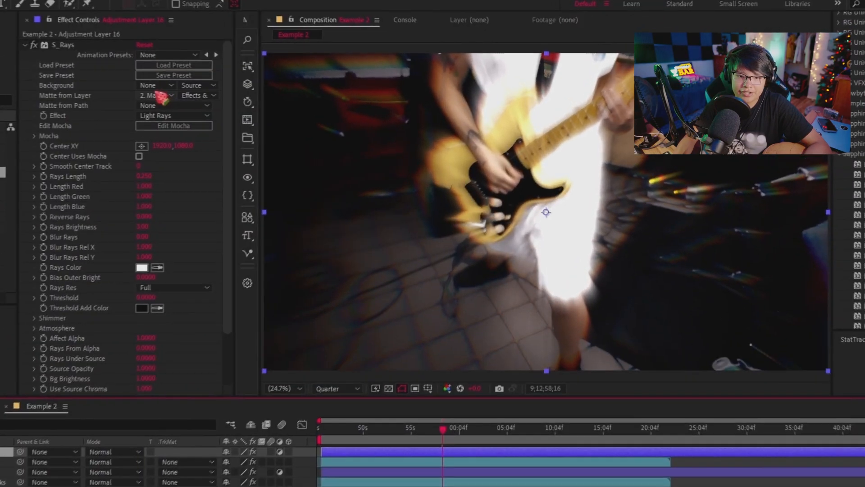
Set S_Rays' Matte from Layer to None for comparison and switch it back to 2. Matte 2 Highlights
{"action": "left_click", "coordinate": [246, 95]}
{"action": "left_click", "coordinate": [273, 108]}
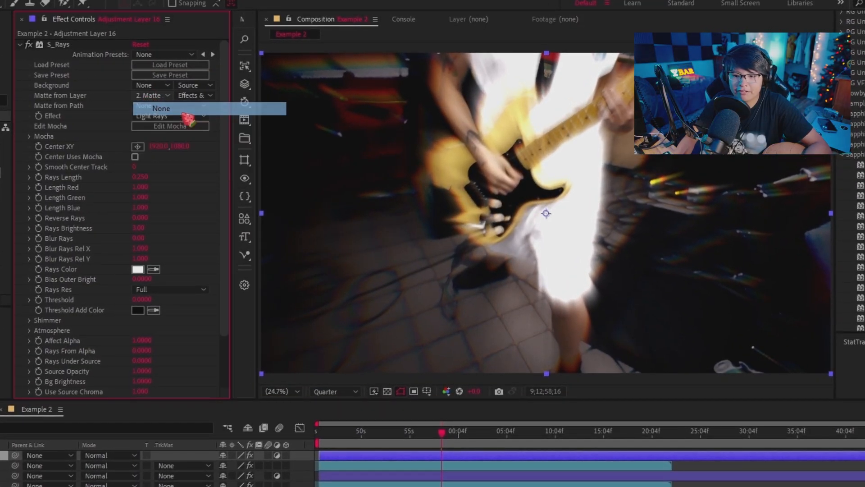
{"action": "left_click", "coordinate": [161, 106]}
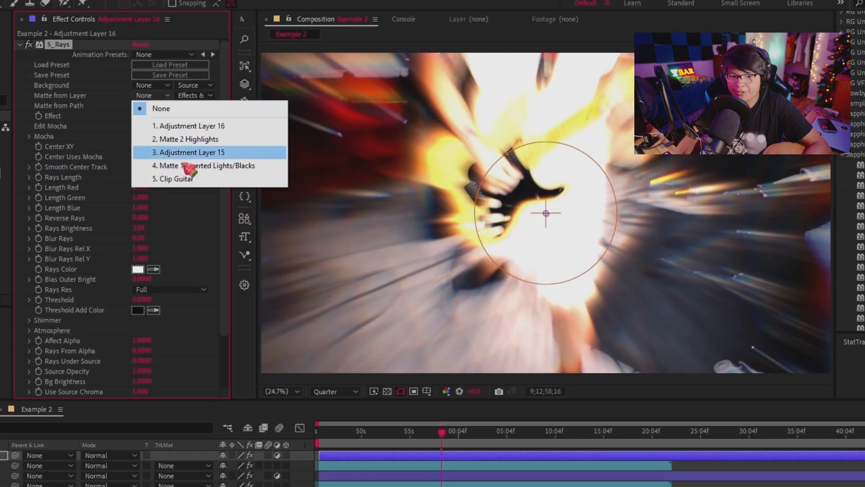
{"action": "left_click", "coordinate": [172, 140]}
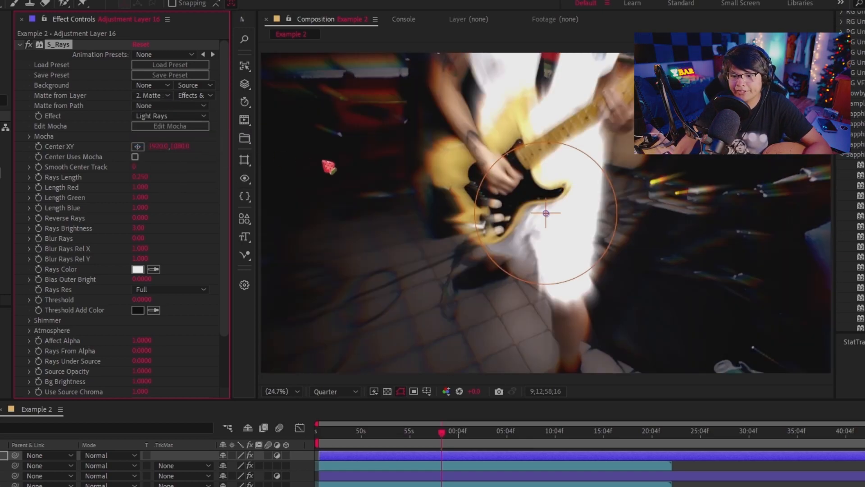
Lengthen the light rays by setting S_Rays' Rays Length to 0.440
{"action": "left_click_drag", "start_coordinate": [141, 183], "coordinate": [186, 202]}
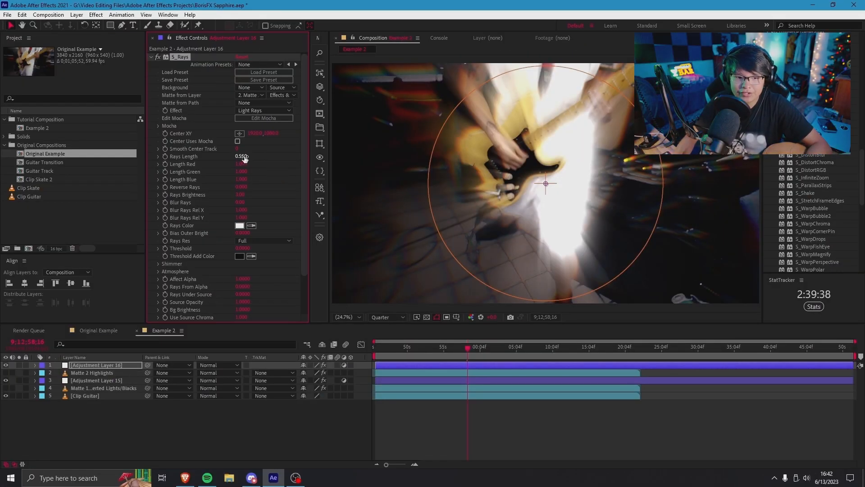
{"action": "left_click_drag", "start_coordinate": [249, 163], "coordinate": [238, 196]}
Try S_Rays with a Rays Brightness of 1, undo it, and preview a red Rays Color without applying it
{"action": "type", "text": "1"}
{"action": "key", "text": "Return"}
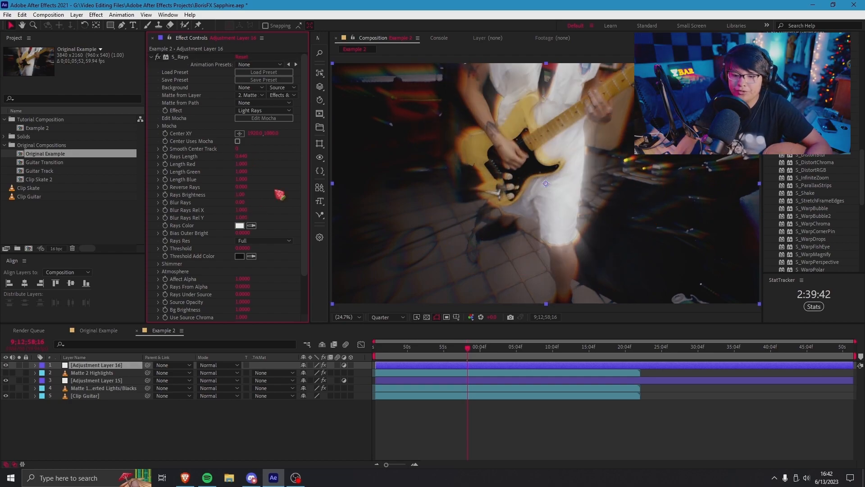
{"action": "key", "text": "ctrl+z"}
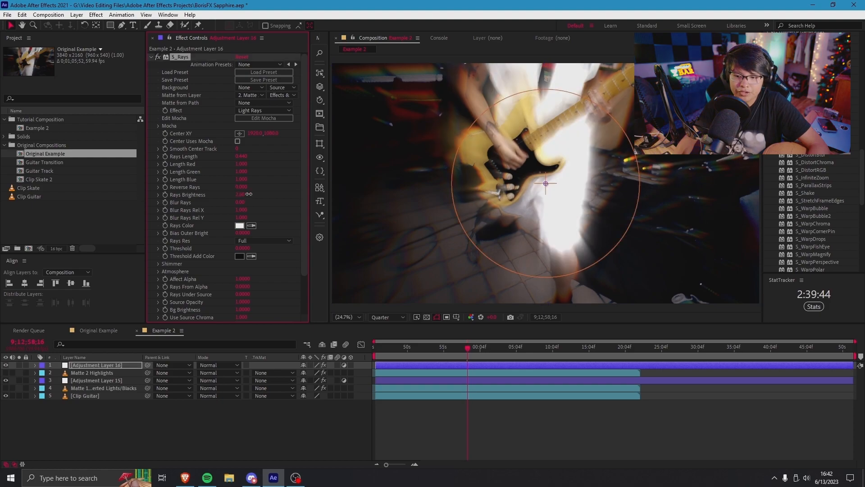
{"action": "left_click", "coordinate": [239, 225]}
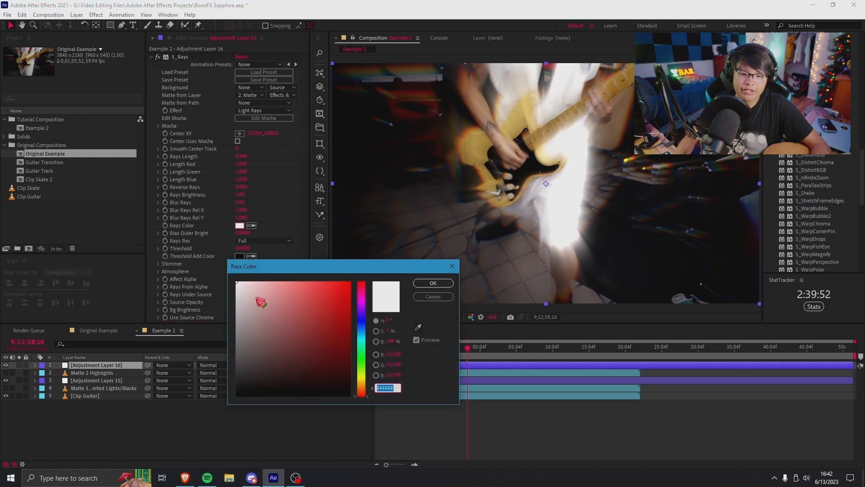
{"action": "left_click", "coordinate": [349, 282]}
{"action": "left_click", "coordinate": [448, 297]}
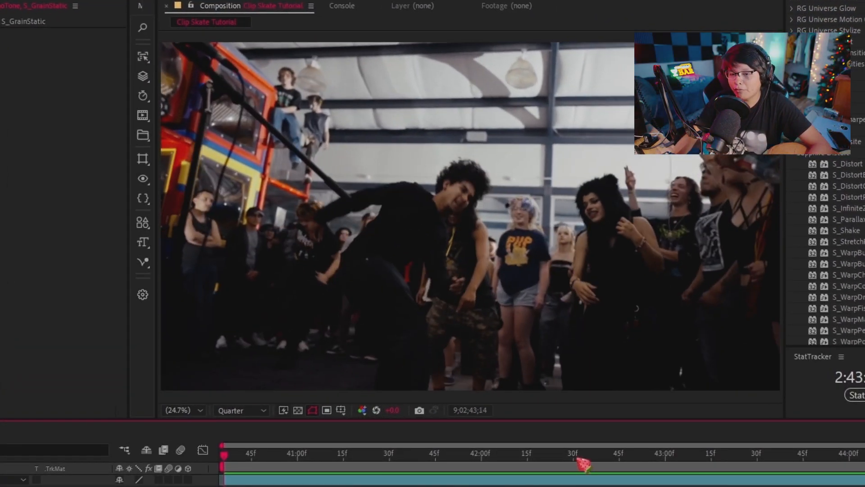
Scrub through the footage in the Clip Skate Tutorial composition and return to its start
{"action": "left_click", "coordinate": [578, 458]}
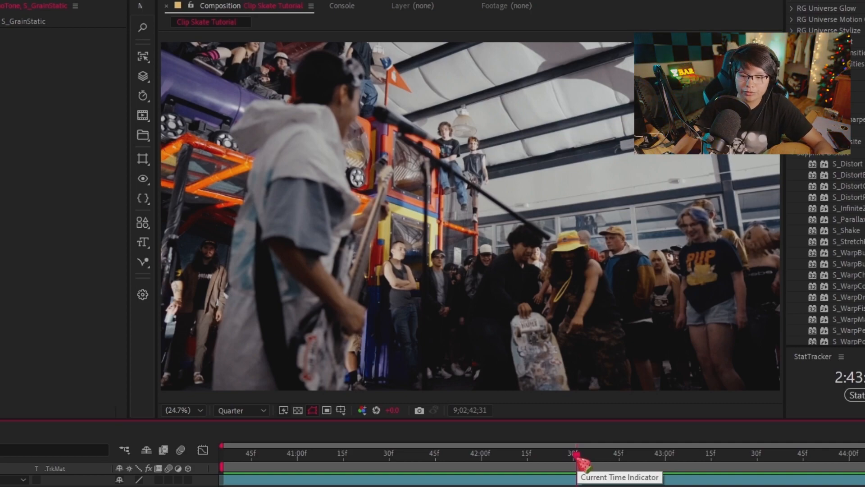
{"action": "left_click_drag", "start_coordinate": [578, 459], "coordinate": [322, 470]}
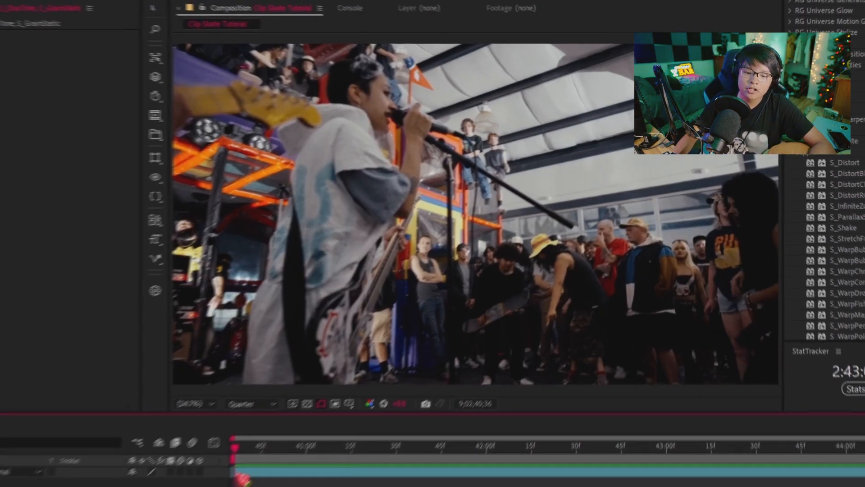
{"action": "left_click_drag", "start_coordinate": [444, 359], "coordinate": [293, 383]}
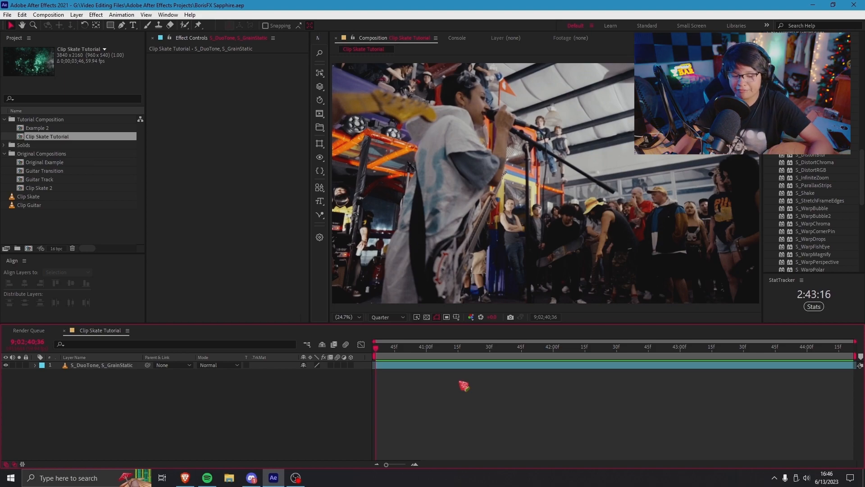
Create a composition-sized black solid above the skate footage layer
{"action": "key", "text": "ctrl+y"}
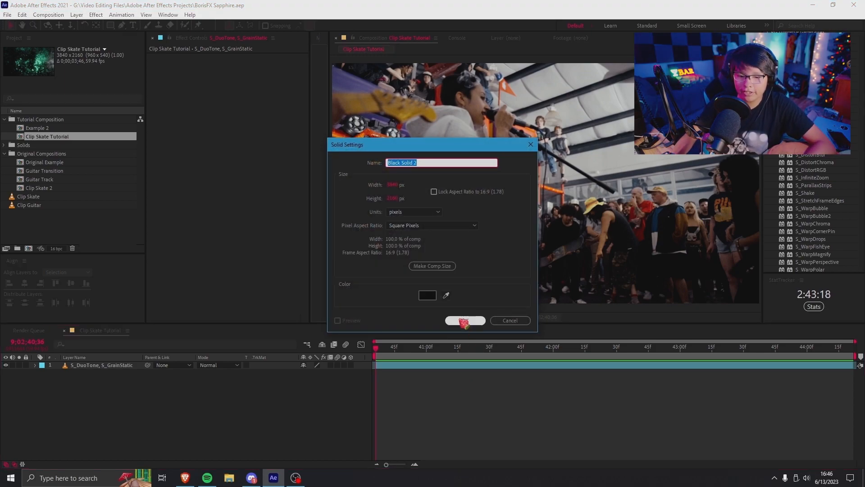
{"action": "left_click", "coordinate": [464, 320]}
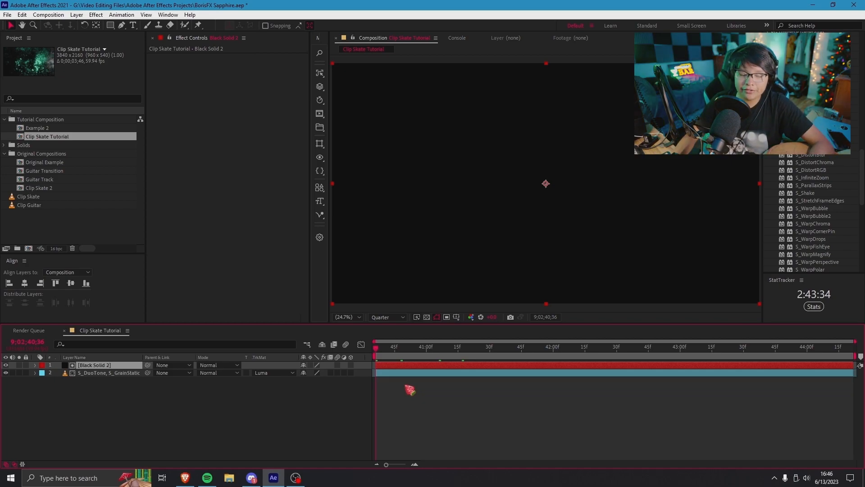
{"action": "right_click", "coordinate": [408, 387]}
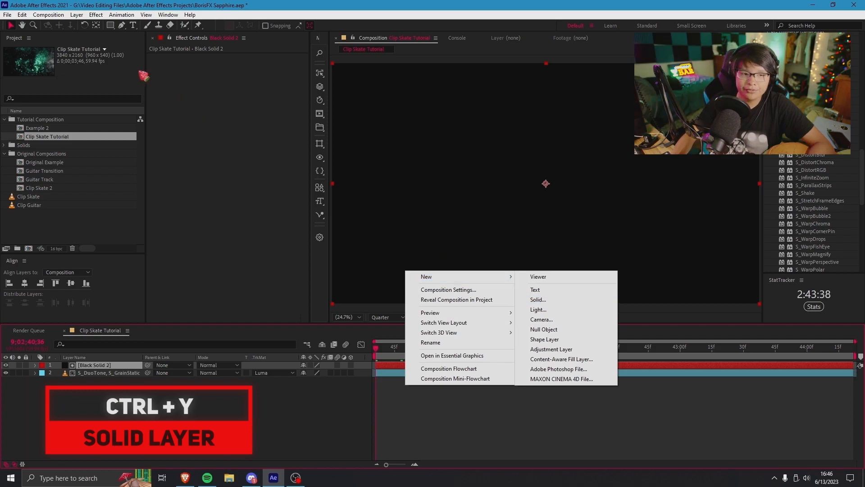
{"action": "left_click", "coordinate": [77, 14]}
{"action": "left_click", "coordinate": [76, 15]}
{"action": "mouse_move", "coordinate": [88, 25]}
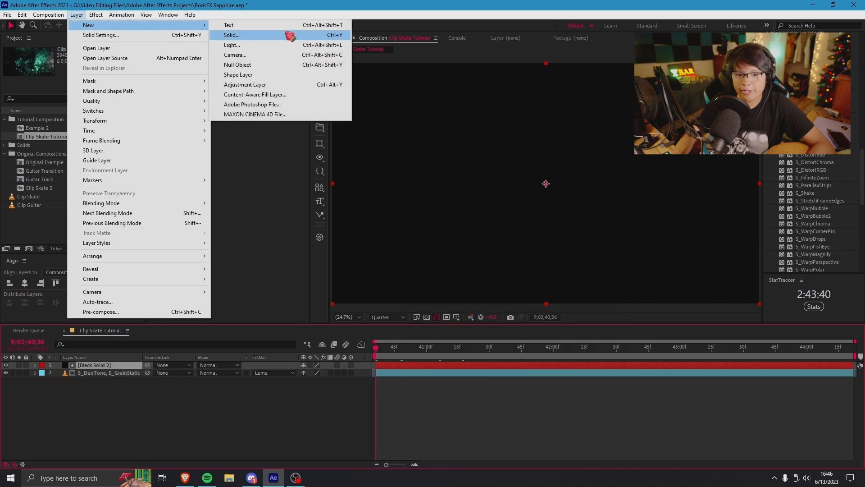
Apply the S_Grunge effect to the black solid and scrub over the generated texture
{"action": "left_click", "coordinate": [404, 365]}
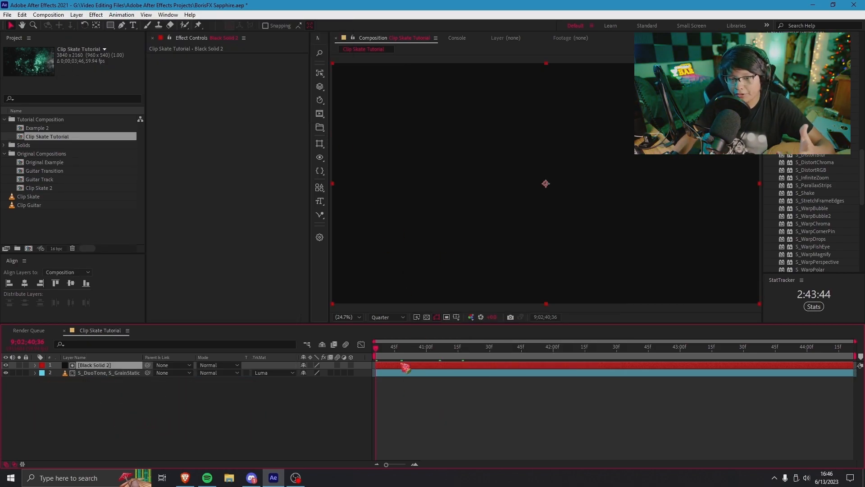
{"action": "key", "text": "ctrl+space"}
{"action": "type", "text": "grunge"}
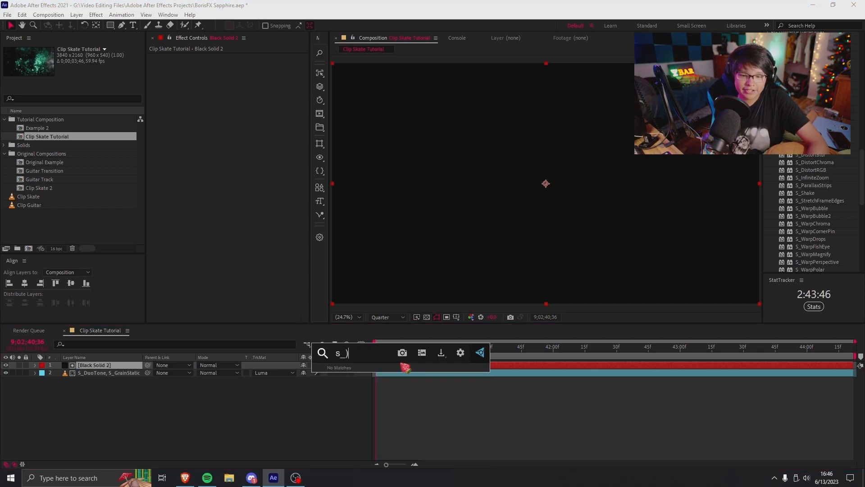
{"action": "key", "text": "Return"}
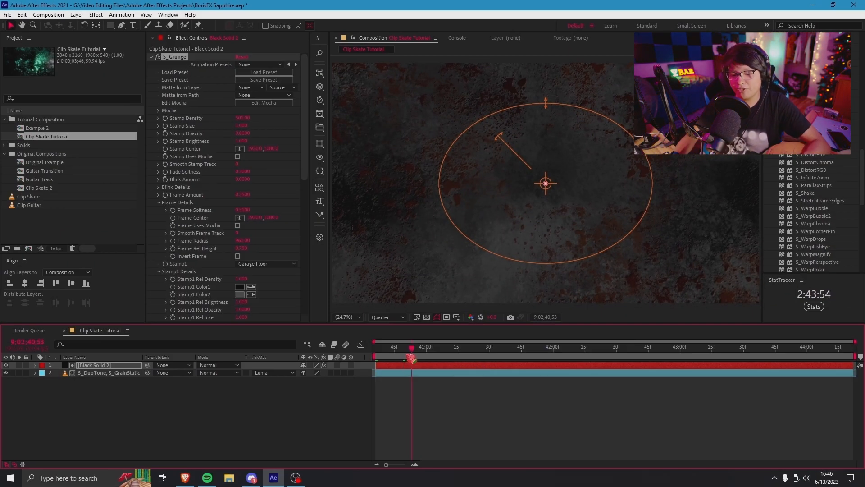
{"action": "left_click_drag", "start_coordinate": [411, 359], "coordinate": [381, 363]}
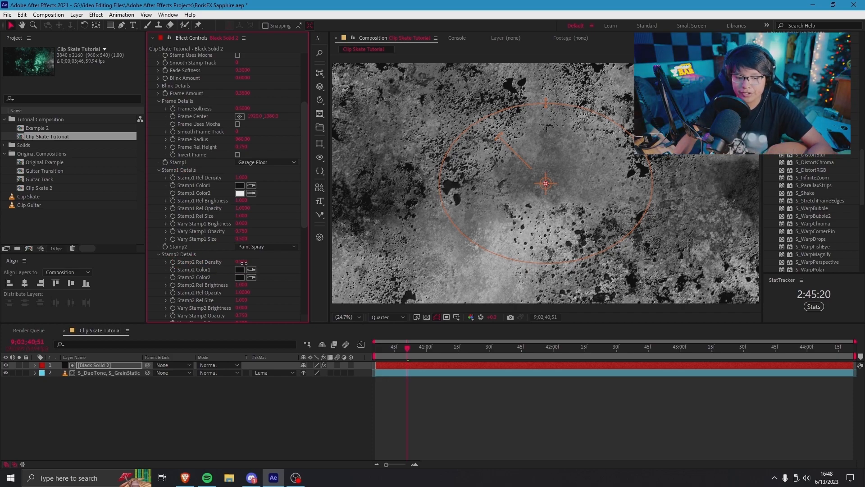
Set S_Grunge's Stamp2 Rel Density to 0 so only the Garage Floor stamp remains
{"action": "left_click_drag", "start_coordinate": [244, 263], "coordinate": [16, 258]}
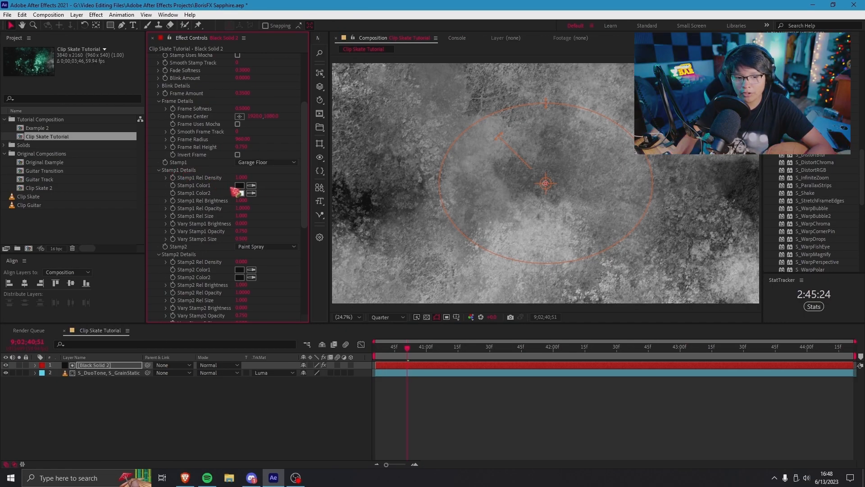
{"action": "mouse_move", "coordinate": [303, 175]}
{"action": "left_mouse_down"}
{"action": "mouse_move", "coordinate": [303, 126]}
{"action": "mouse_move", "coordinate": [304, 180]}
{"action": "left_mouse_up"}
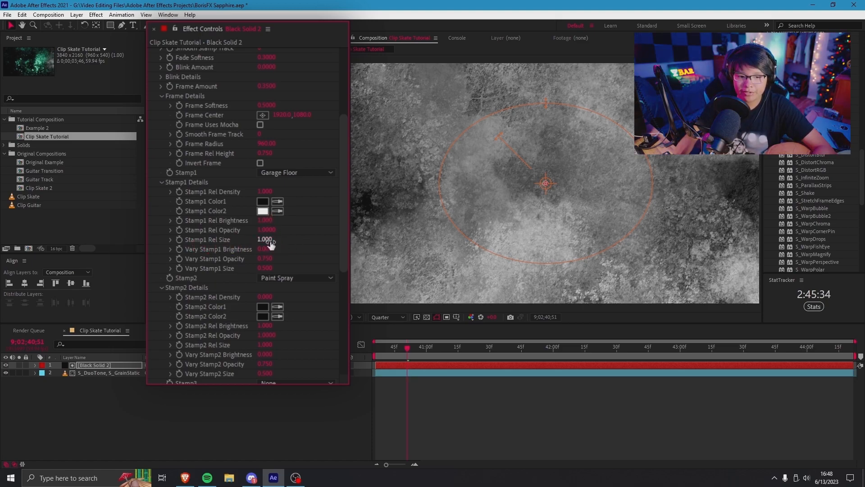
Set Stamp1 Rel Size to 0, keyframe it, and move that keyframe to the start of the solid
{"action": "left_click_drag", "start_coordinate": [256, 242], "coordinate": [189, 236]}
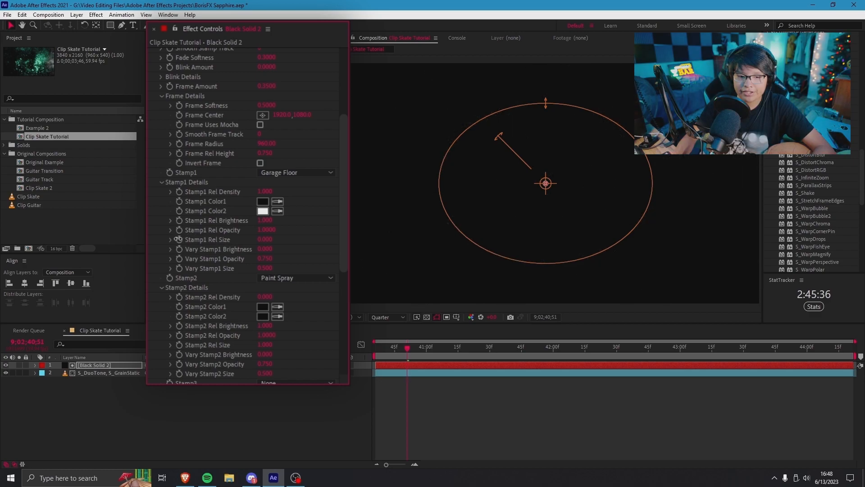
{"action": "left_click", "coordinate": [178, 240]}
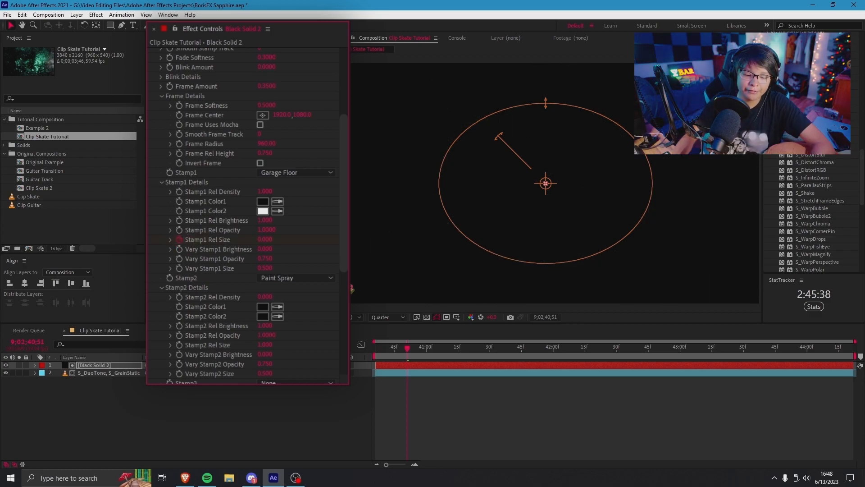
{"action": "left_click", "coordinate": [240, 207]}
{"action": "key", "text": "Return"}
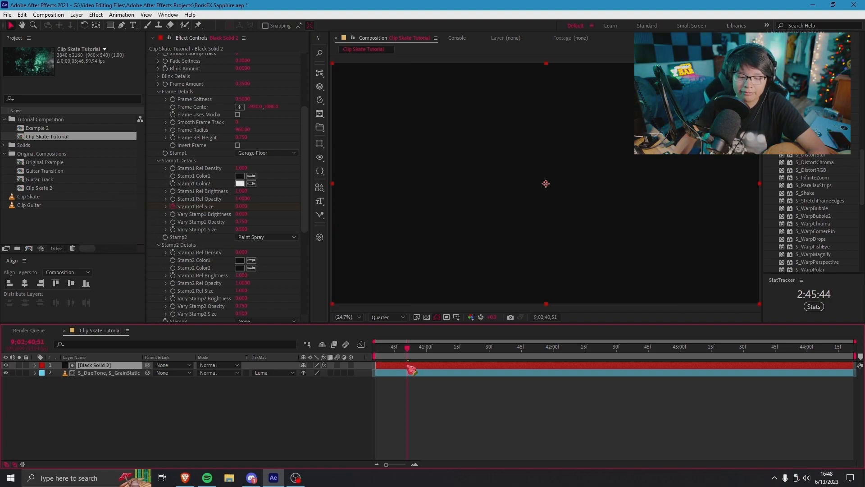
{"action": "key", "text": "u"}
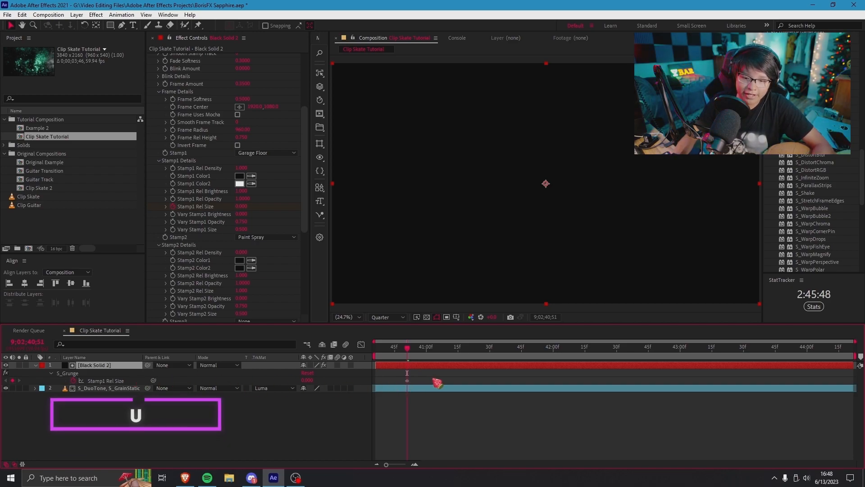
{"action": "left_click_drag", "start_coordinate": [407, 381], "coordinate": [376, 382]}
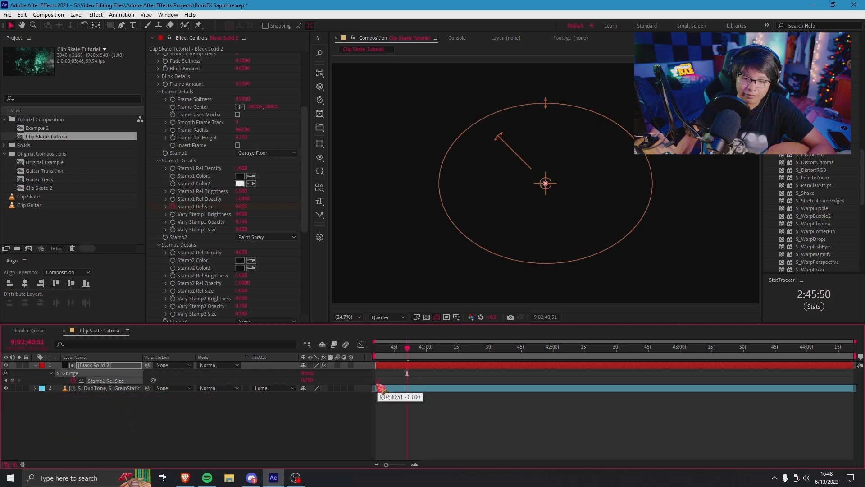
Add a second Stamp1 Rel Size keyframe with a value of 1.920 at 9;02;41;12
{"action": "left_click_drag", "start_coordinate": [404, 353], "coordinate": [457, 355]}
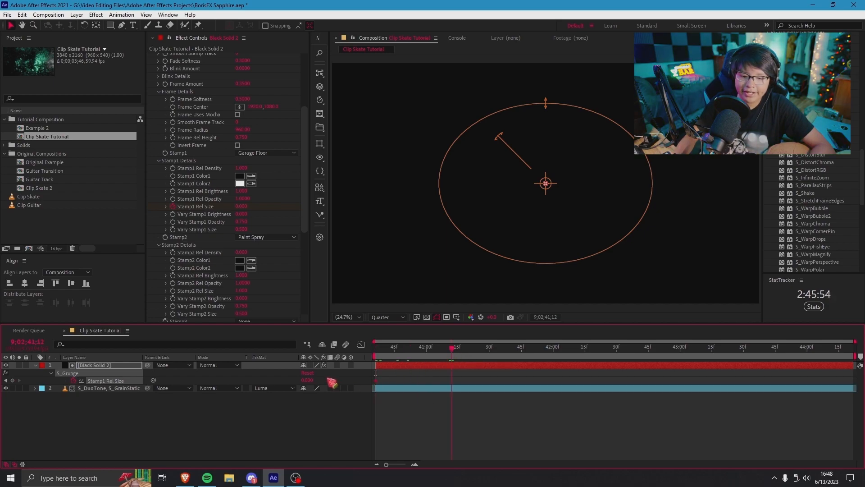
{"action": "left_click_drag", "start_coordinate": [307, 380], "coordinate": [379, 370]}
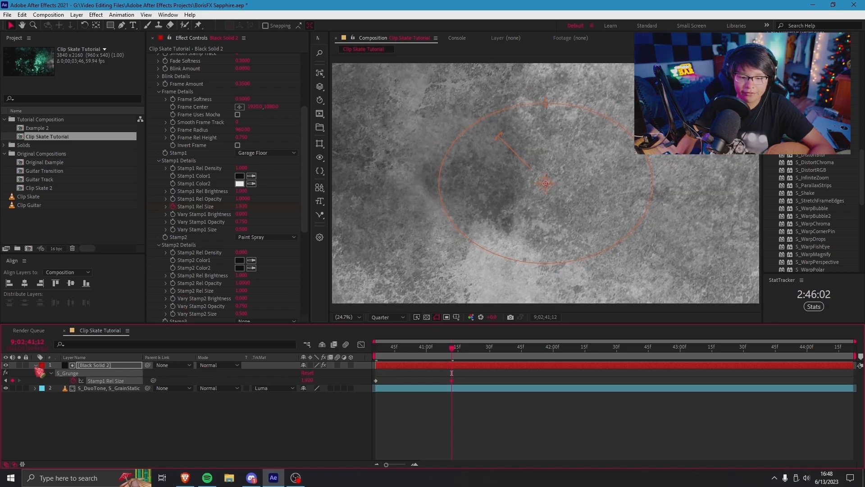
Apply Easy Ease to both Stamp1 Rel Size keyframes, shape the curve to rise fast and settle gently, and preview the growth
{"action": "left_click_drag", "start_coordinate": [488, 380], "coordinate": [374, 387]}
{"action": "key", "text": "F9"}
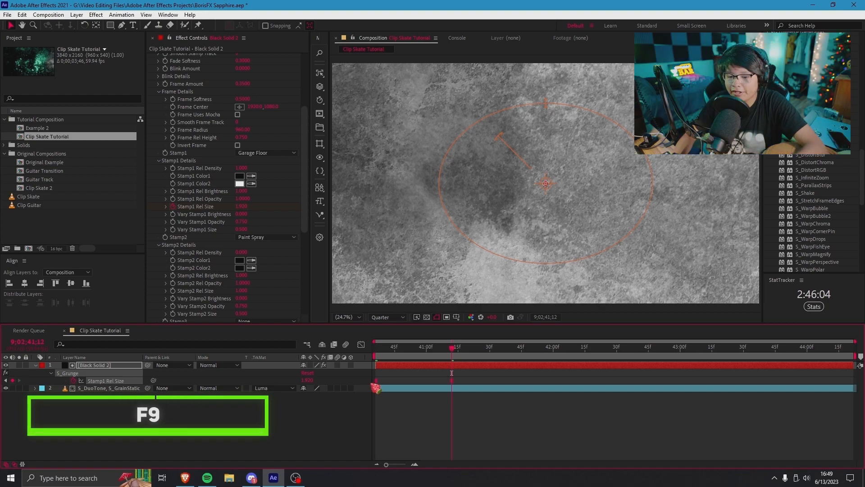
{"action": "left_click", "coordinate": [361, 345]}
{"action": "left_click_drag", "start_coordinate": [503, 397], "coordinate": [431, 365]}
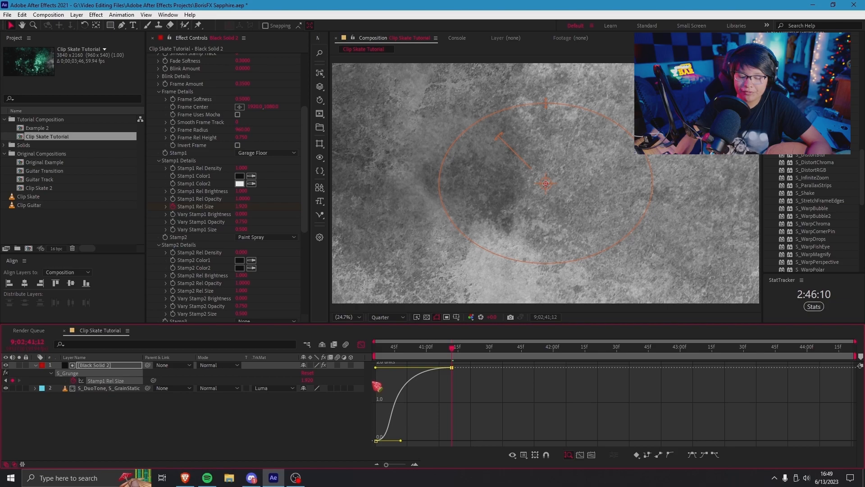
{"action": "left_click", "coordinate": [388, 349]}
{"action": "left_click_drag", "start_coordinate": [395, 354], "coordinate": [448, 358]}
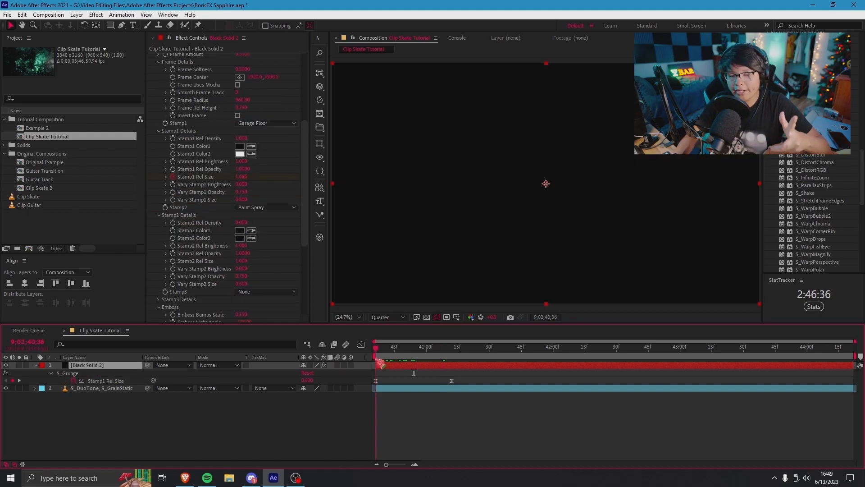
Keyframe Stamp1 Rel Brightness partway through the size animation and raise it at 9;02;41;26 until the frame is fully white
{"action": "left_click_drag", "start_coordinate": [377, 359], "coordinate": [418, 358]}
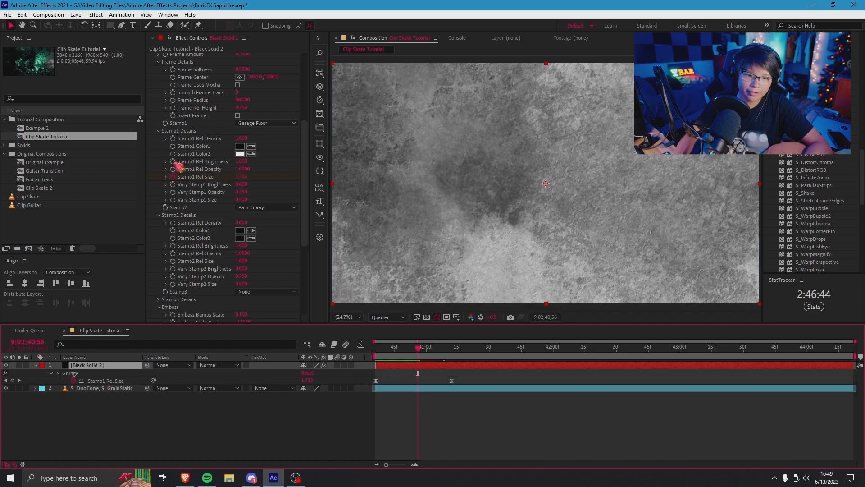
{"action": "left_click", "coordinate": [179, 166]}
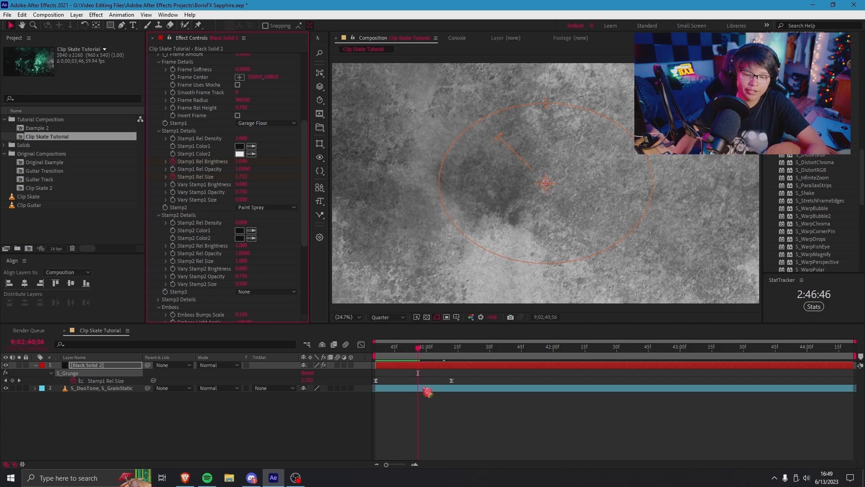
{"action": "left_click_drag", "start_coordinate": [418, 356], "coordinate": [487, 357]}
{"action": "left_click_drag", "start_coordinate": [308, 382], "coordinate": [482, 373]}
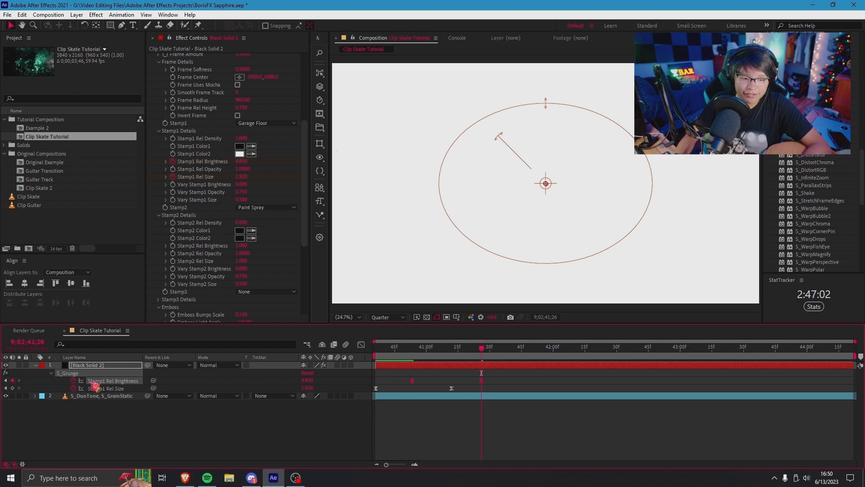
Collapse and hide the black solid, and preview the skate footage beneath it
{"action": "left_click", "coordinate": [35, 365]}
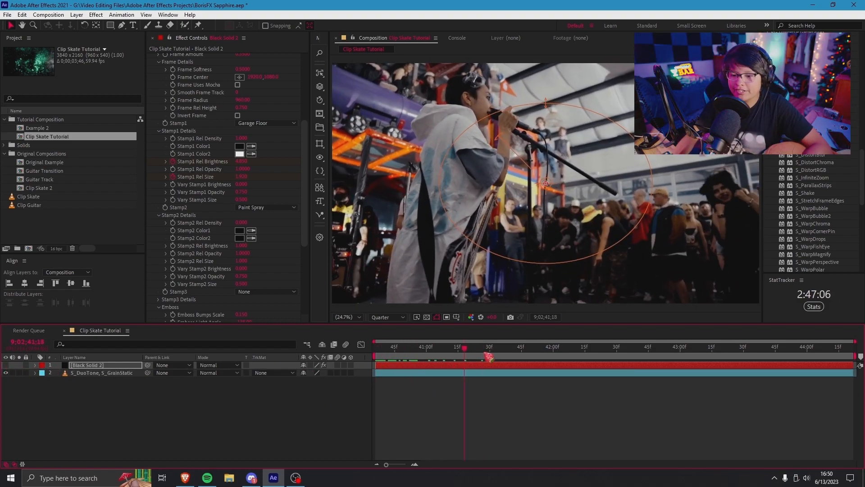
{"action": "key", "text": "space"}
{"action": "left_click", "coordinate": [81, 374]}
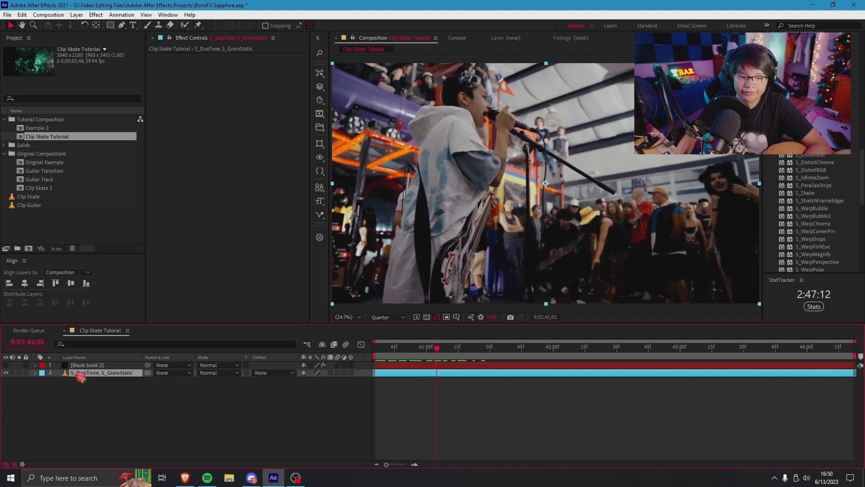
{"action": "left_click", "coordinate": [276, 373]}
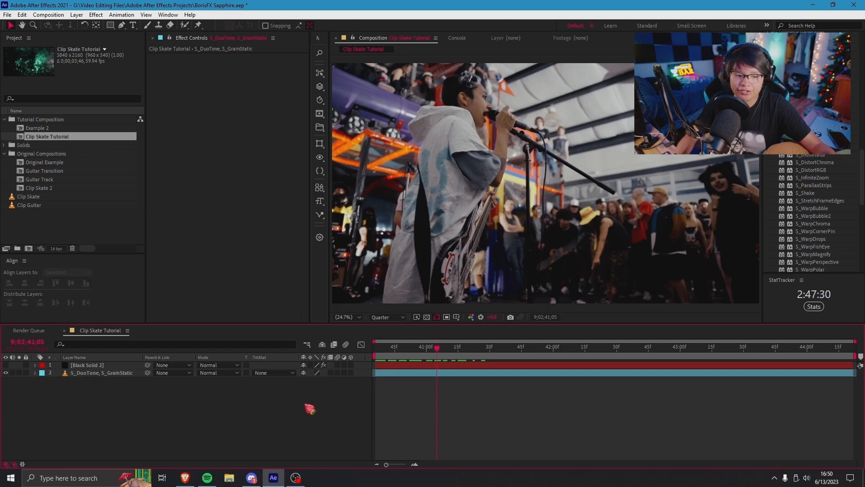
{"action": "left_click", "coordinate": [15, 463]}
{"action": "left_click", "coordinate": [15, 464]}
{"action": "left_click", "coordinate": [14, 464]}
{"action": "left_click", "coordinate": [14, 464]}
{"action": "left_click", "coordinate": [280, 374]}
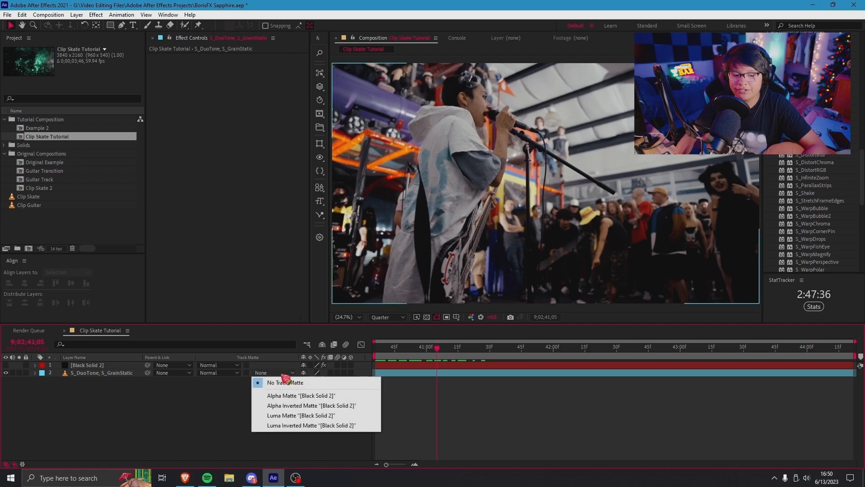
{"action": "key", "text": "Escape"}
Set the skate footage layer's track matte to Luma Matte "[Black Solid 2]" and preview the transition from the composition's start
{"action": "key", "text": "Home"}
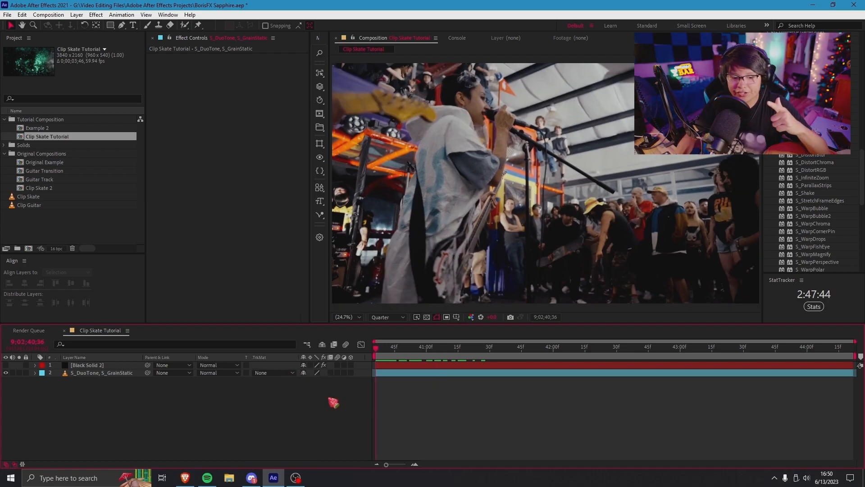
{"action": "left_click", "coordinate": [277, 375]}
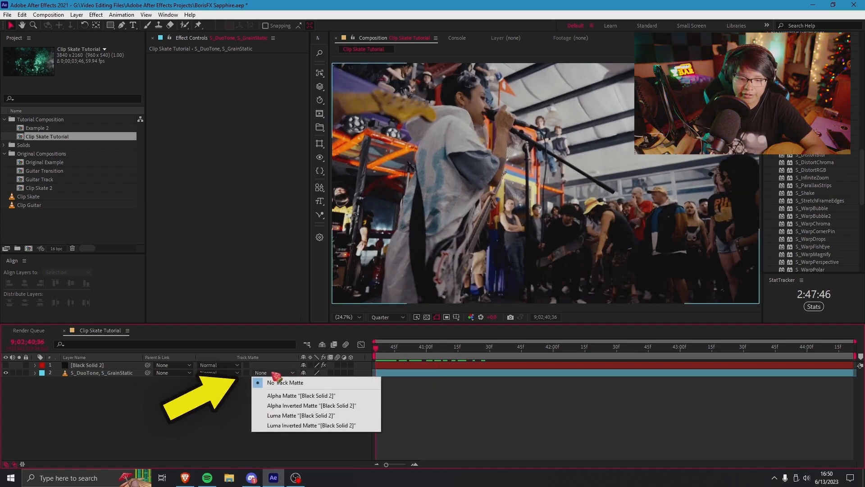
{"action": "left_click", "coordinate": [284, 416]}
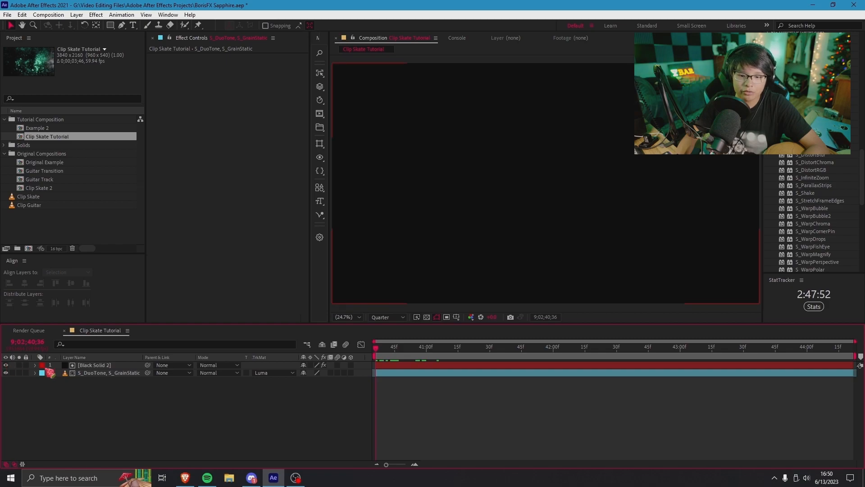
{"action": "key", "text": "space"}
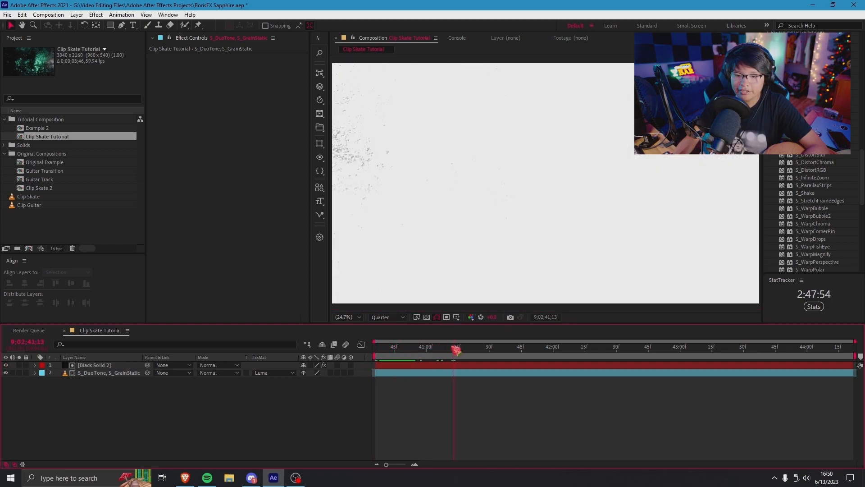
{"action": "key", "text": "space"}
{"action": "key", "text": "space"}
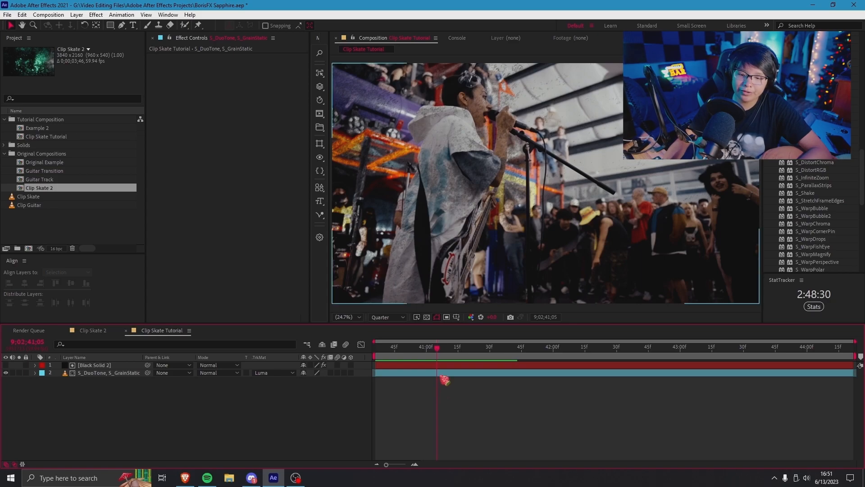
Apply the S_DuoTone effect to the luma-matted skate footage layer
{"action": "left_click", "coordinate": [430, 373]}
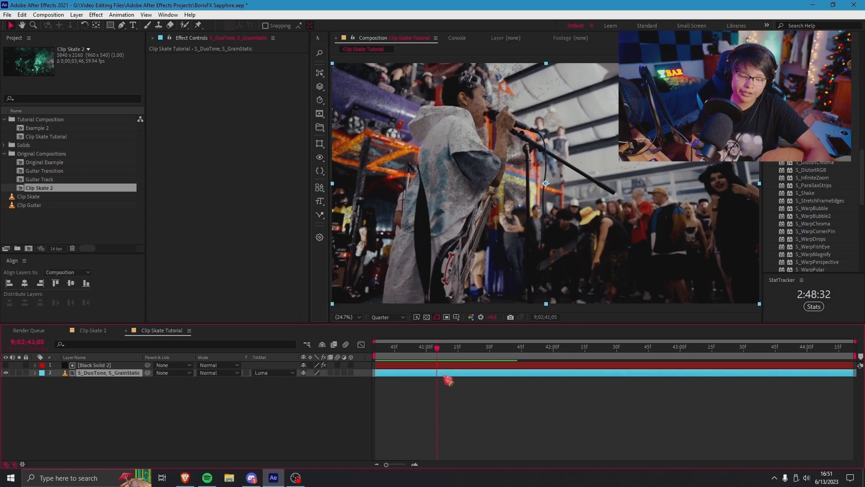
{"action": "key", "text": "ctrl+space"}
{"action": "type", "text": "s_du"}
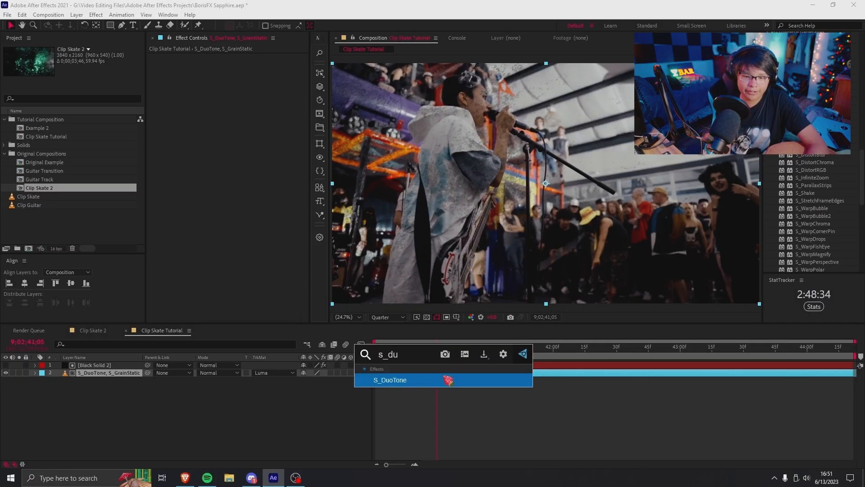
{"action": "key", "text": "Return"}
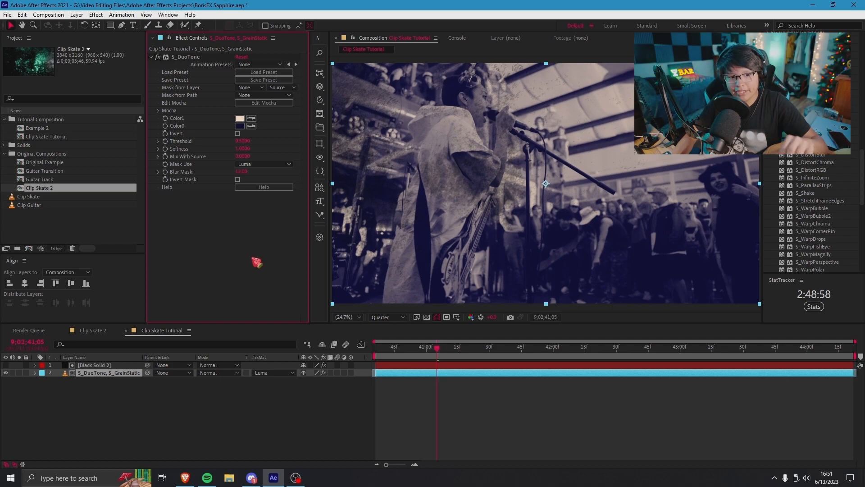
Set the S_DuoTone colours to black 000000 for Color1 and green 00FFBA for Color0
{"action": "left_click", "coordinate": [239, 126]}
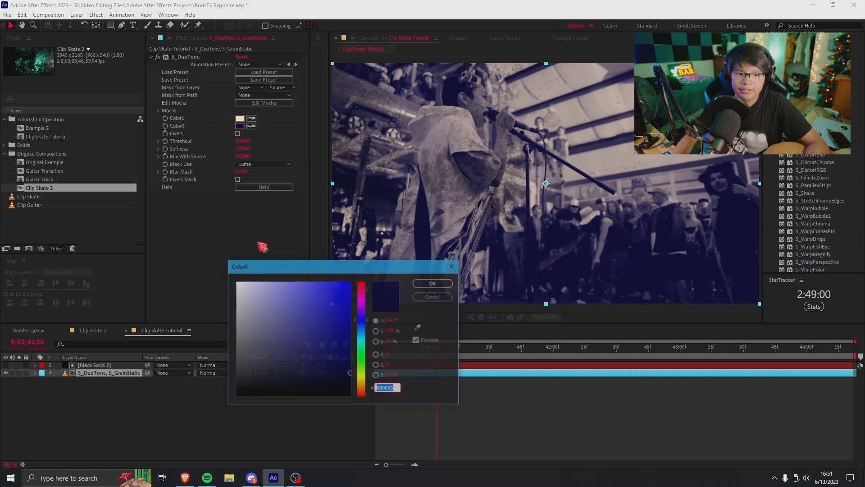
{"action": "left_click", "coordinate": [437, 298]}
{"action": "left_click", "coordinate": [239, 118]}
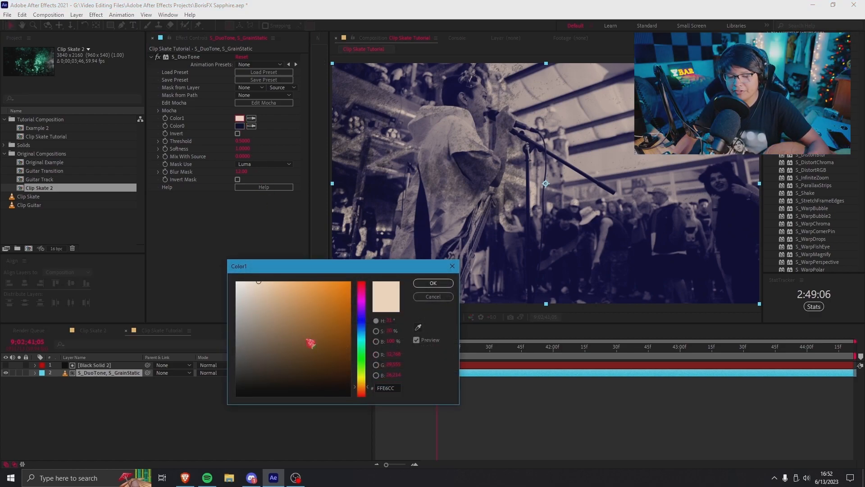
{"action": "left_click_drag", "start_coordinate": [310, 343], "coordinate": [238, 394]}
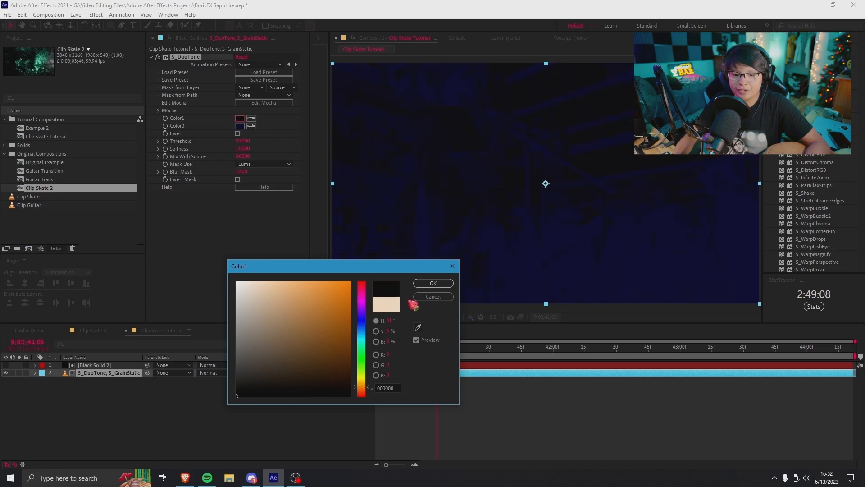
{"action": "left_click", "coordinate": [433, 283]}
{"action": "left_click", "coordinate": [239, 126]}
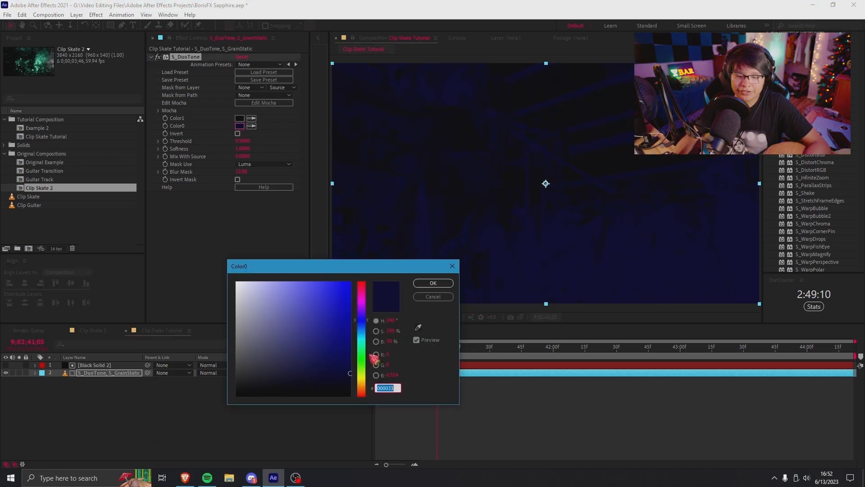
{"action": "type", "text": "00FFBA"}
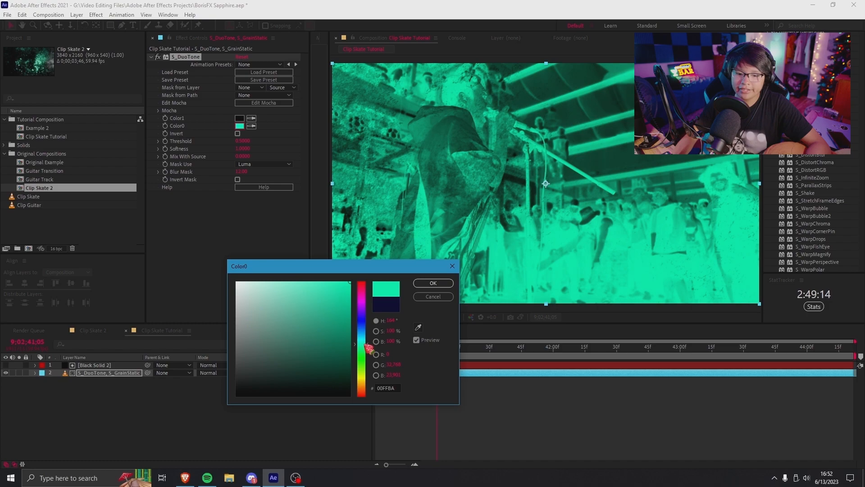
{"action": "left_click", "coordinate": [434, 283]}
Reduce the S_DuoTone Softness and adjust its Threshold to give the footage a harder two-colour contrast
{"action": "left_click_drag", "start_coordinate": [218, 154], "coordinate": [179, 148]}
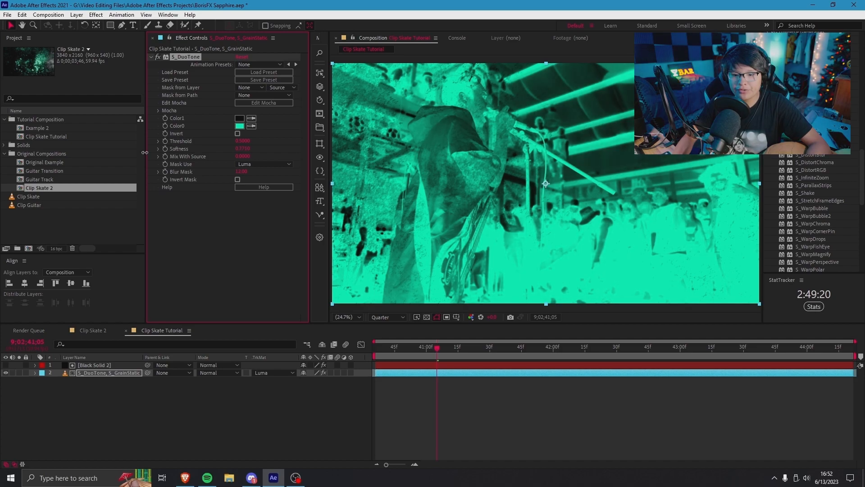
{"action": "left_click_drag", "start_coordinate": [250, 142], "coordinate": [119, 149]}
{"action": "left_click_drag", "start_coordinate": [247, 141], "coordinate": [469, 444]}
Add S_GrainStatic to the duotone footage layer and increase its Color Amplitude for visible grain
{"action": "key", "text": "ctrl+space"}
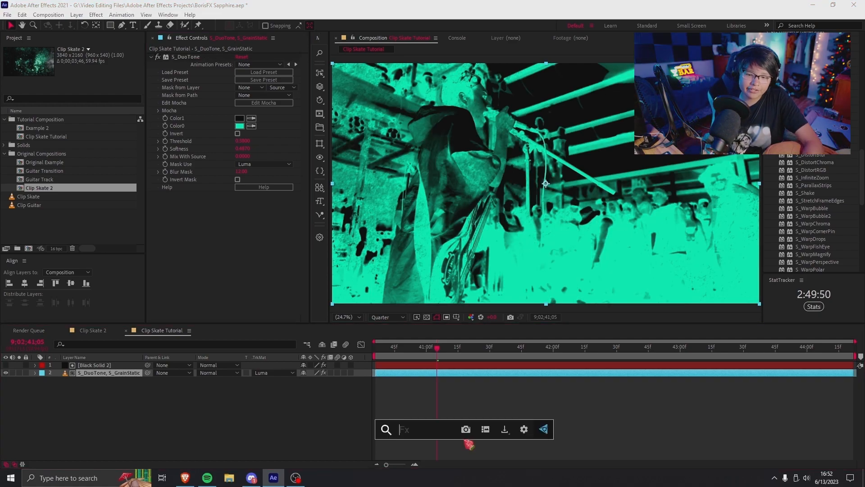
{"action": "type", "text": "s_grain"}
{"action": "key", "text": "Down"}
{"action": "key", "text": "Down"}
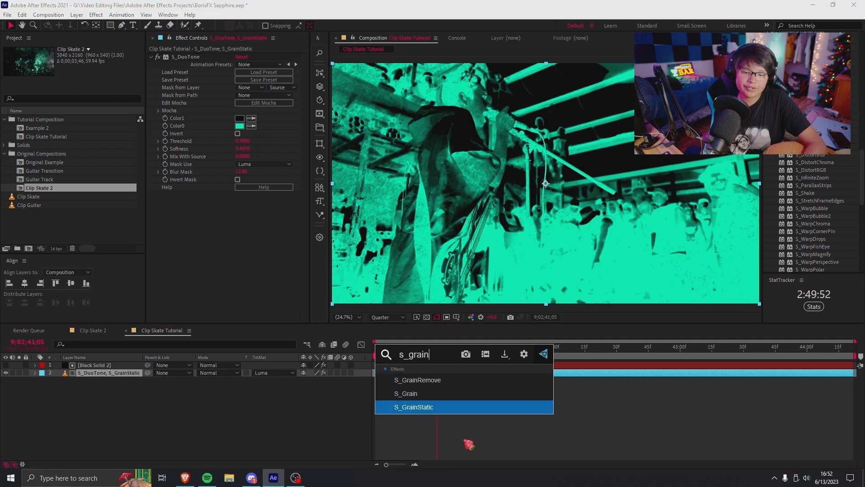
{"action": "key", "text": "Return"}
{"action": "left_click", "coordinate": [445, 349]}
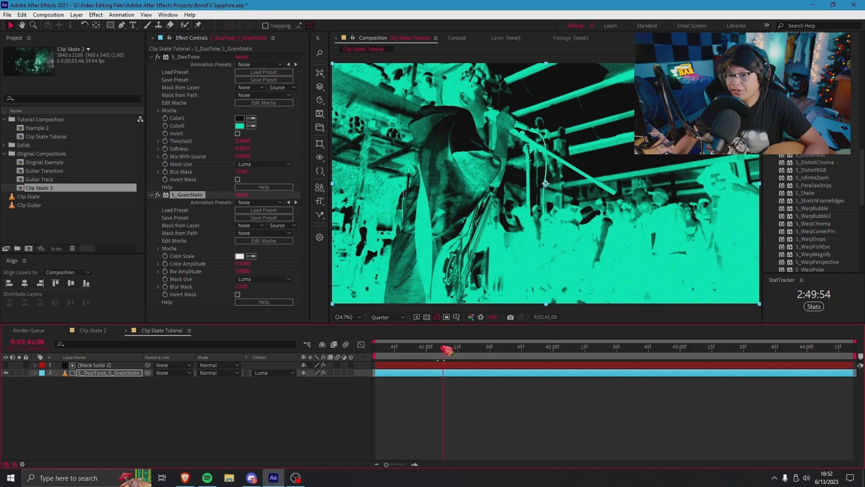
{"action": "left_click_drag", "start_coordinate": [452, 348], "coordinate": [457, 348]}
{"action": "left_click_drag", "start_coordinate": [246, 264], "coordinate": [256, 265]}
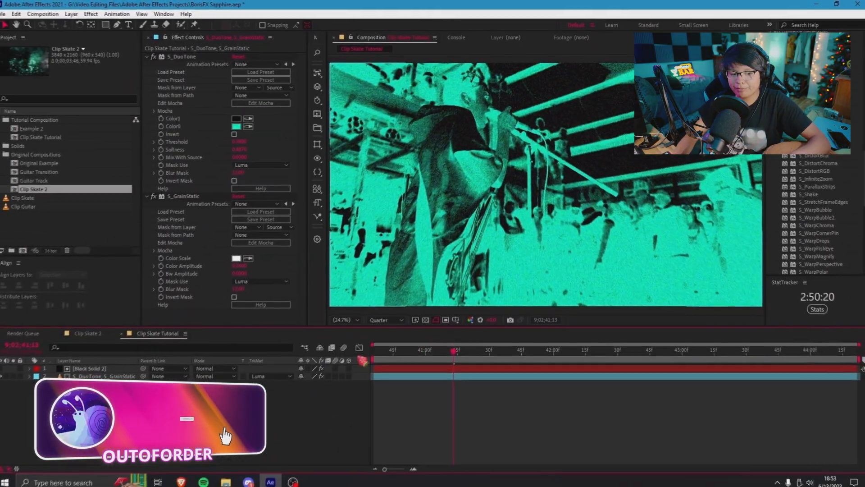
Duplicate the duotone footage layer by copying and pasting it, and place the copy above Black Solid 2
{"action": "left_click", "coordinate": [116, 372]}
{"action": "left_click_drag", "start_coordinate": [401, 347], "coordinate": [454, 357]}
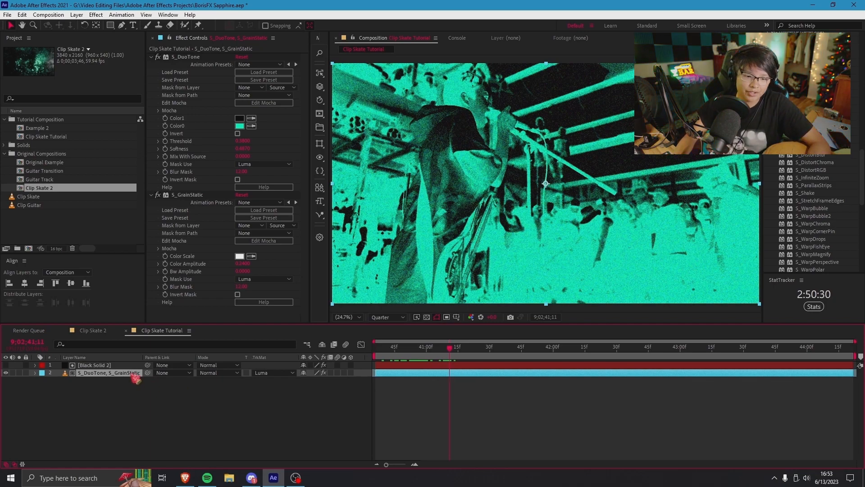
{"action": "key", "text": "ctrl+c"}
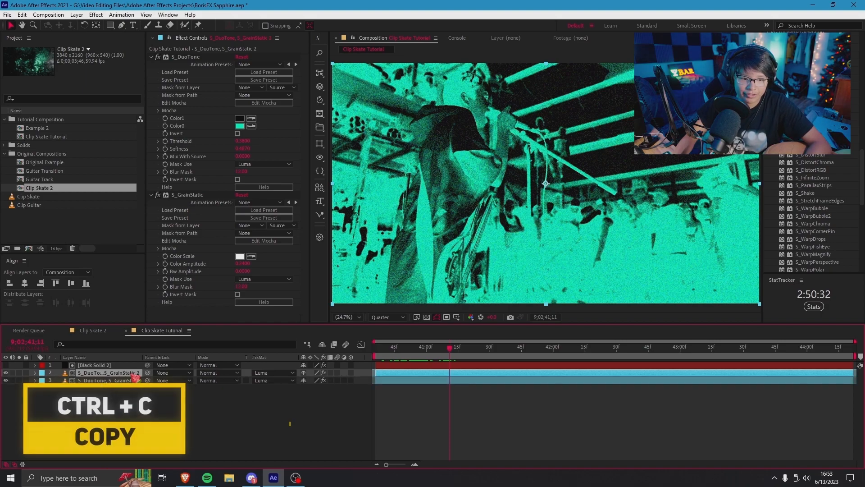
{"action": "key", "text": "ctrl+v"}
{"action": "left_click_drag", "start_coordinate": [123, 366], "coordinate": [121, 364]}
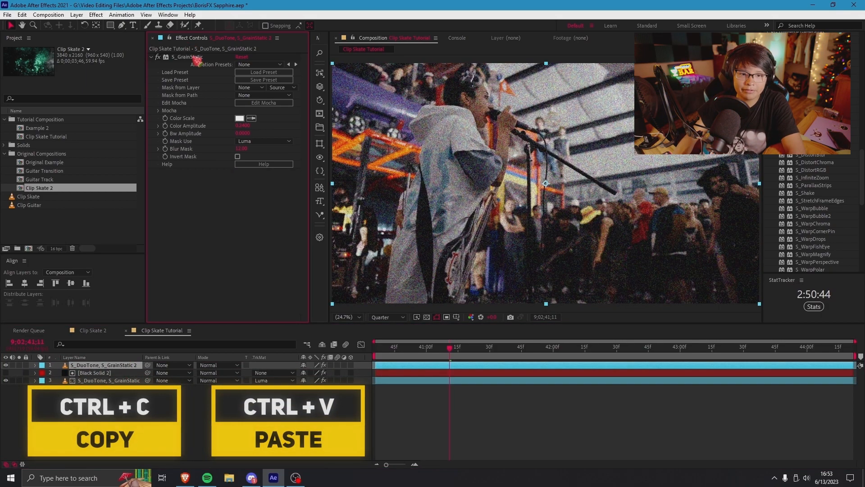
Replace the top footage copy's effects with S_Monochrome, setting Weight Red to 0.750 and Weight Green to -0.110
{"action": "left_click", "coordinate": [194, 58]}
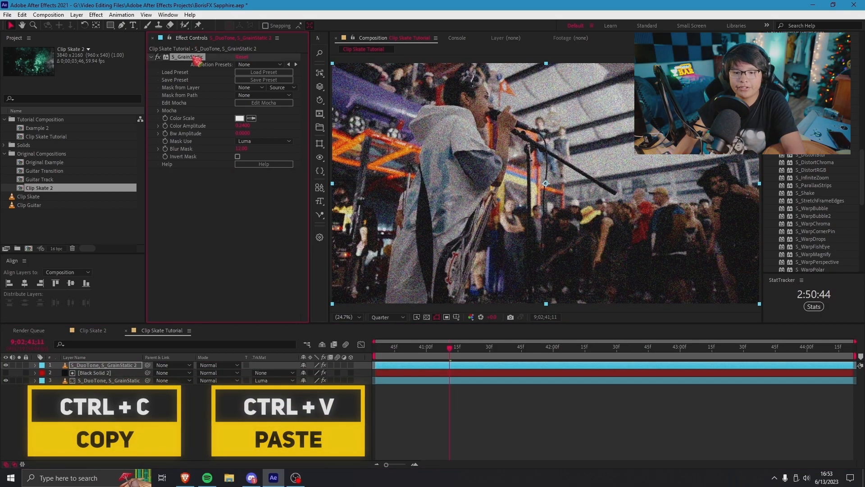
{"action": "key", "text": "Delete"}
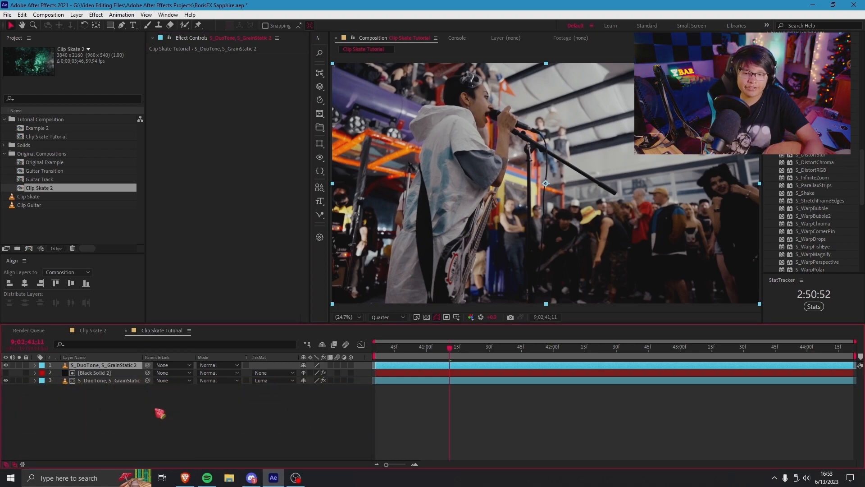
{"action": "key", "text": "ctrl+space"}
{"action": "type", "text": "s_mo"}
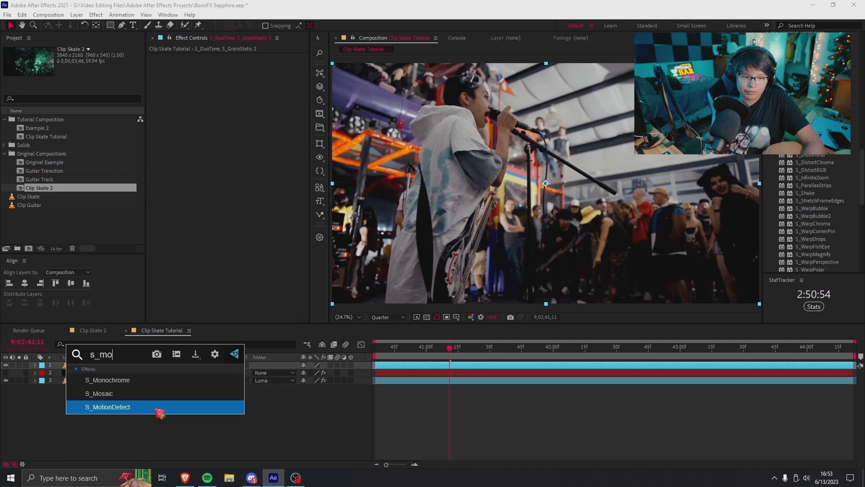
{"action": "key", "text": "Return"}
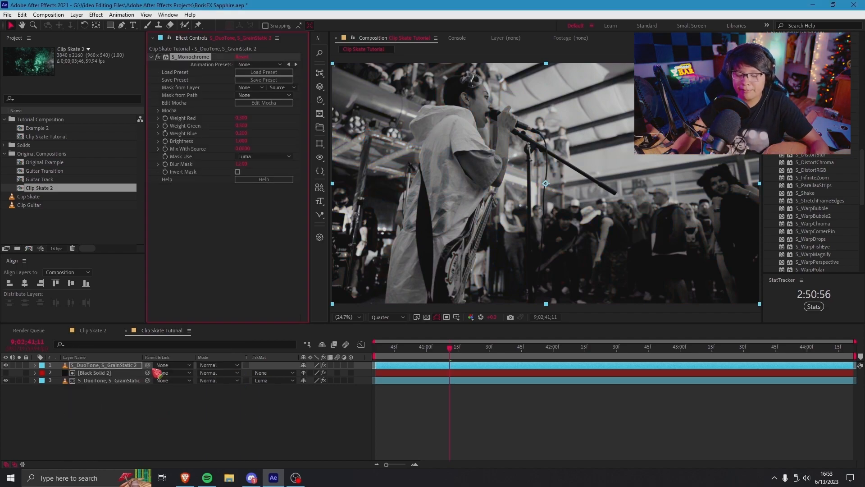
{"action": "left_click_drag", "start_coordinate": [249, 117], "coordinate": [240, 134]}
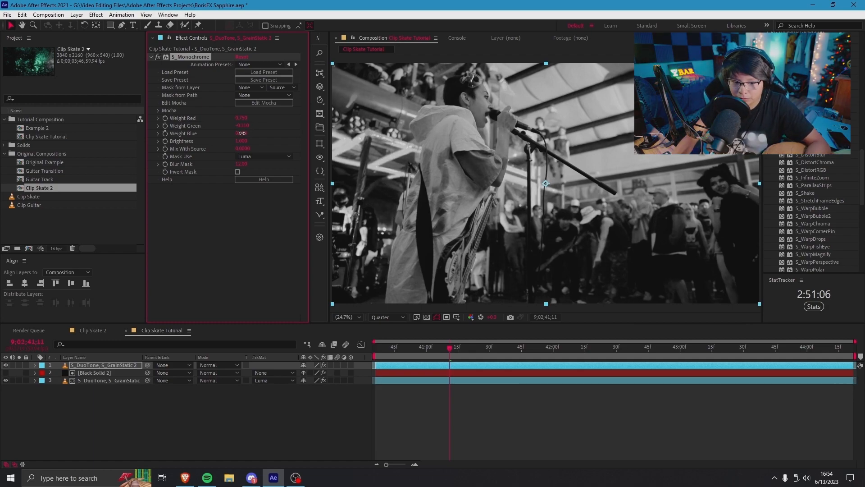
Add S_Flicker to the top footage copy with a Rand Freq of 90, and scrub the timeline to check the flicker
{"action": "key", "text": "ctrl+space"}
{"action": "type", "text": "s_flicker"}
{"action": "key", "text": "Return"}
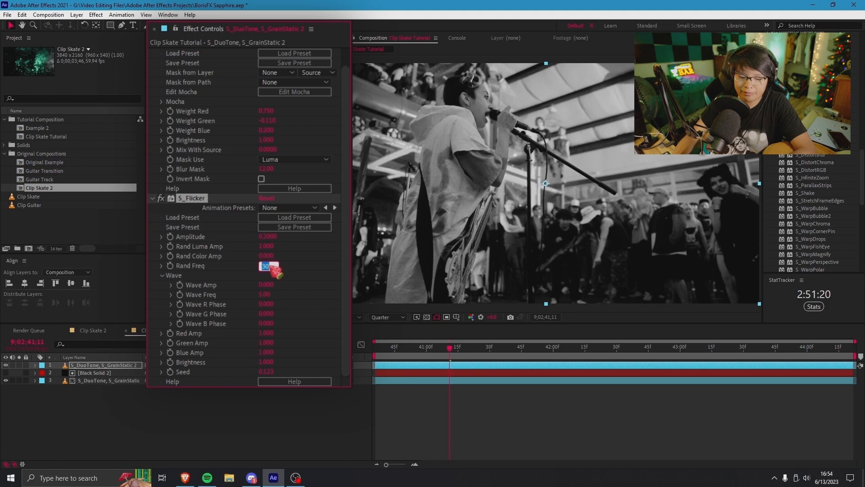
{"action": "type", "text": "90"}
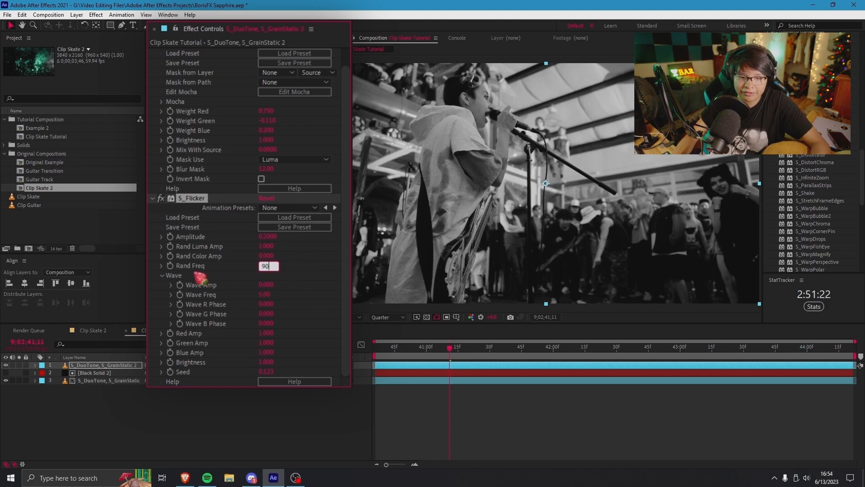
{"action": "left_click", "coordinate": [307, 271]}
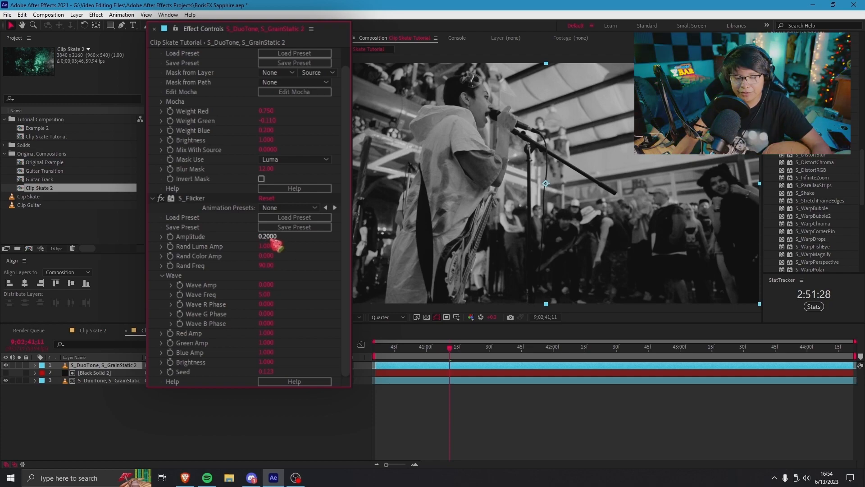
{"action": "left_click_drag", "start_coordinate": [442, 348], "coordinate": [489, 350]}
Add S_Rays to the top monochrome footage copy and adjust its Threshold
{"action": "key", "text": "ctrl+space"}
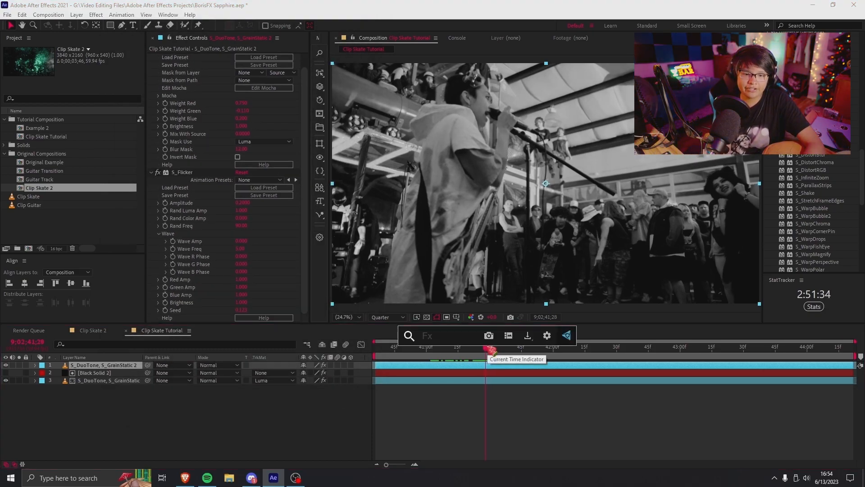
{"action": "type", "text": "s_rays"}
{"action": "key", "text": "Return"}
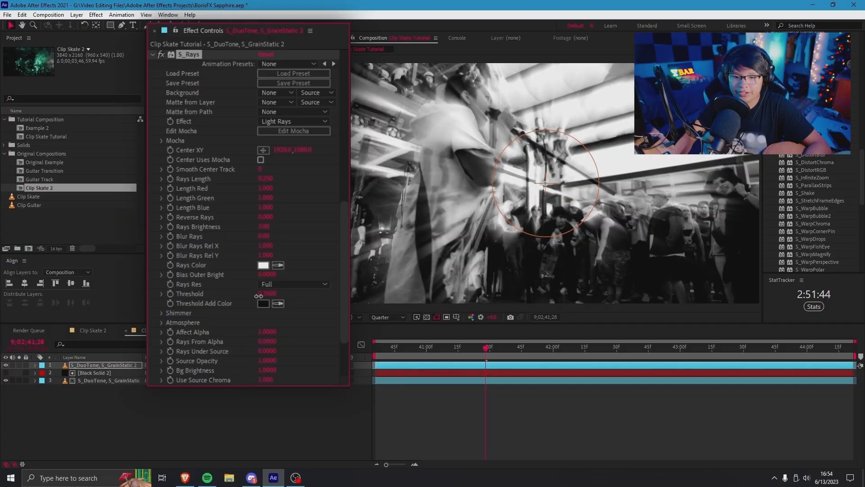
{"action": "left_click_drag", "start_coordinate": [258, 295], "coordinate": [265, 285]}
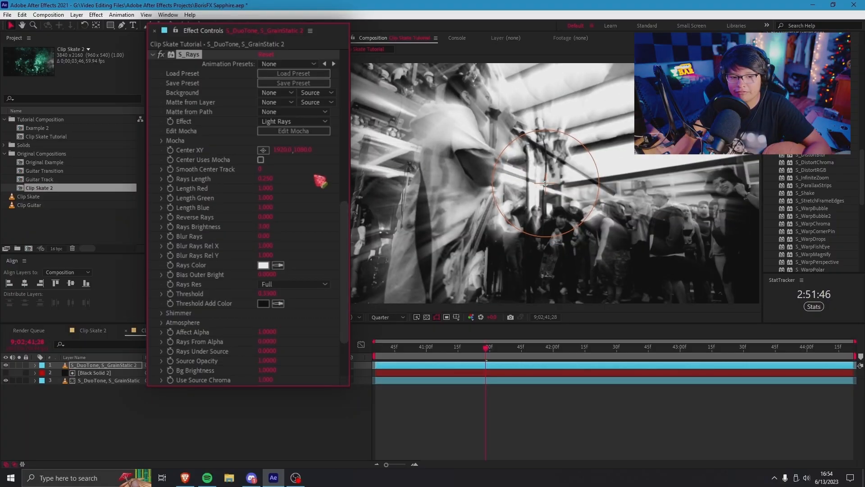
Set the S_Rays effect's Rays Length to 0.420 and Rays Brightness to 2, and soften the rays with Blur Rays
{"action": "left_click_drag", "start_coordinate": [266, 176], "coordinate": [275, 176]}
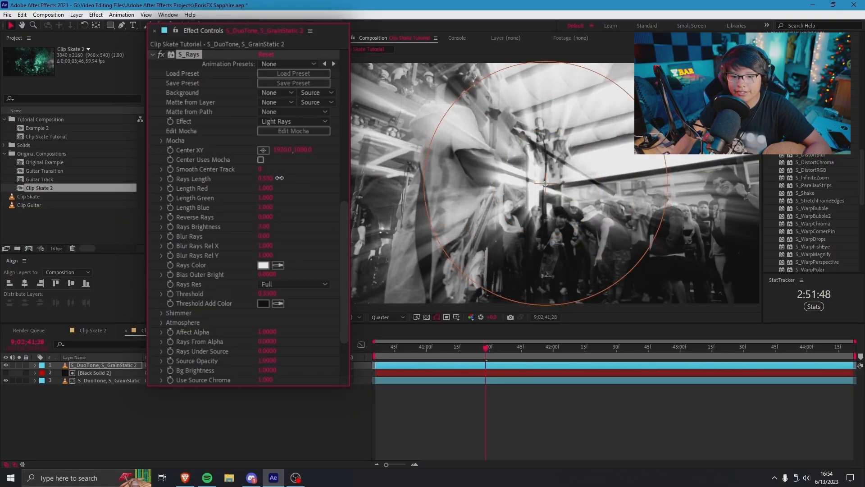
{"action": "scroll", "coordinate": [287, 194], "scroll_direction": "down", "scroll_amount": 1}
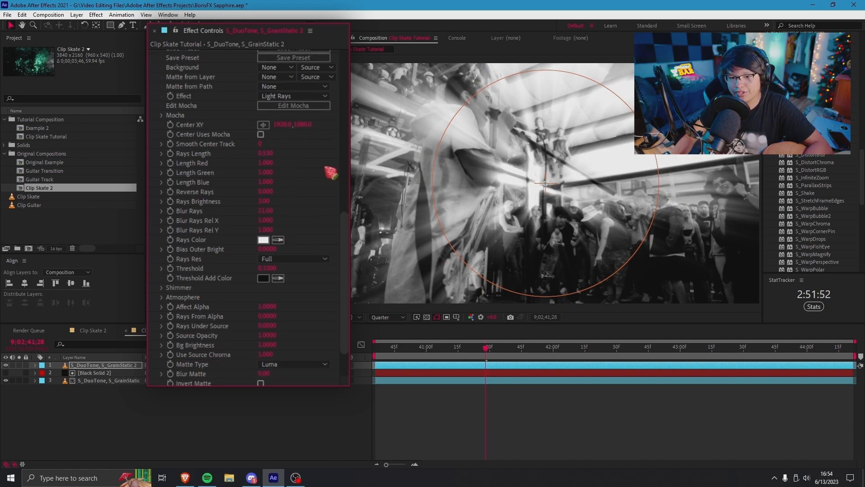
{"action": "left_click_drag", "start_coordinate": [270, 154], "coordinate": [271, 170]}
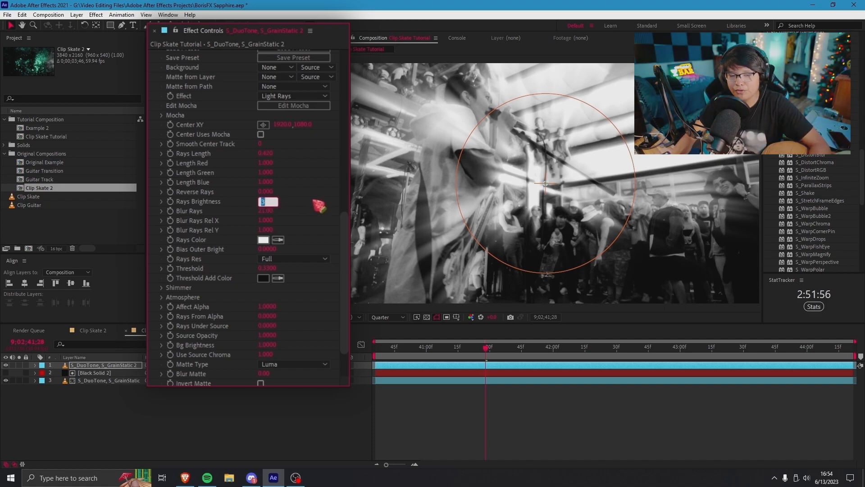
{"action": "type", "text": "2"}
{"action": "key", "text": "Return"}
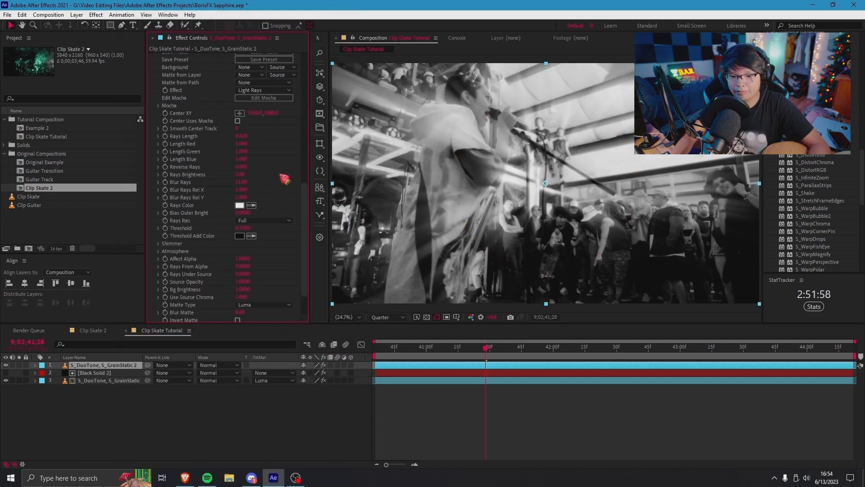
Change the S_Rays Rays Color to a bright, fully saturated teal green
{"action": "left_click", "coordinate": [239, 205]}
{"action": "left_click", "coordinate": [320, 281]}
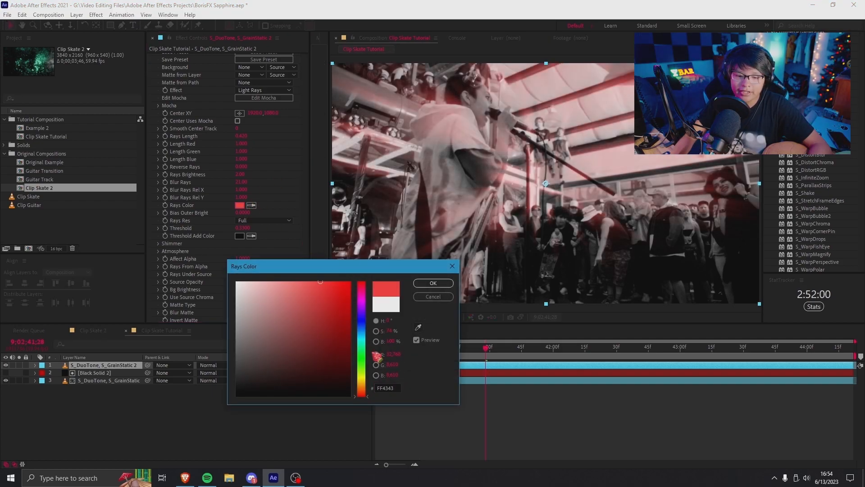
{"action": "left_click", "coordinate": [363, 351]}
{"action": "left_click_drag", "start_coordinate": [337, 295], "coordinate": [350, 282]}
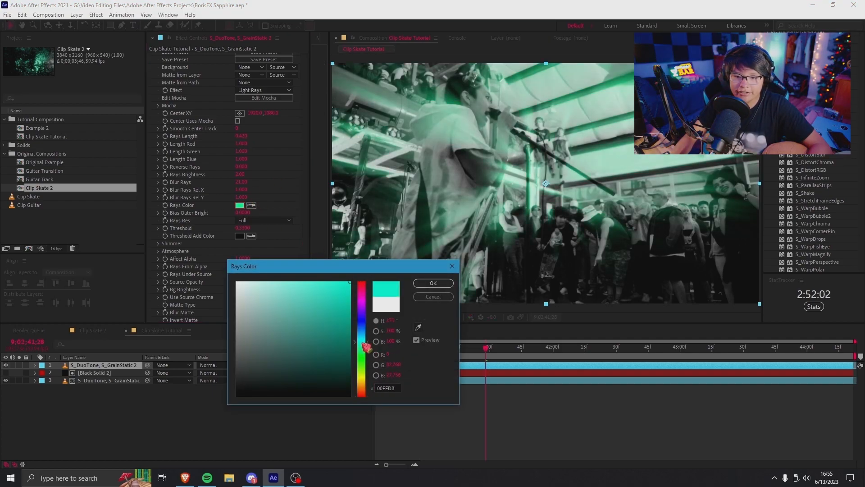
{"action": "left_click", "coordinate": [433, 283]}
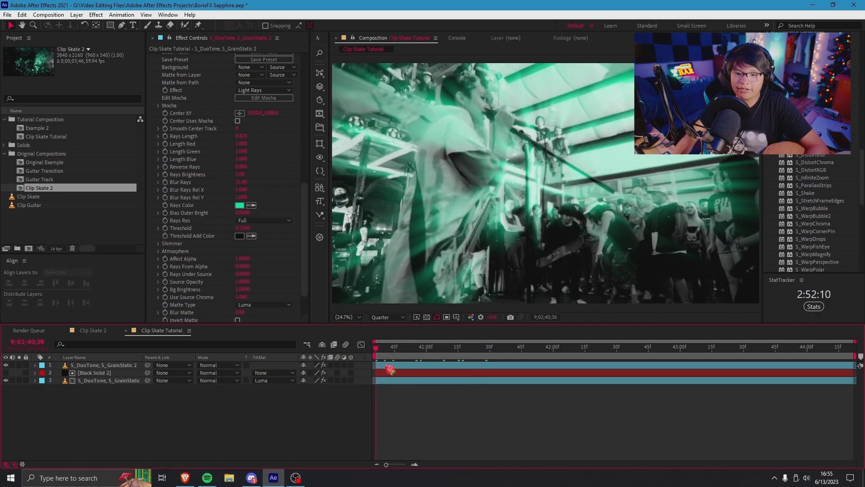
Keyframe the top footage copy's Opacity to fade in from 0% at 9;02;40;58 to 100% at 9;02;41;14
{"action": "left_click_drag", "start_coordinate": [391, 370], "coordinate": [456, 369]}
{"action": "left_click", "coordinate": [455, 366]}
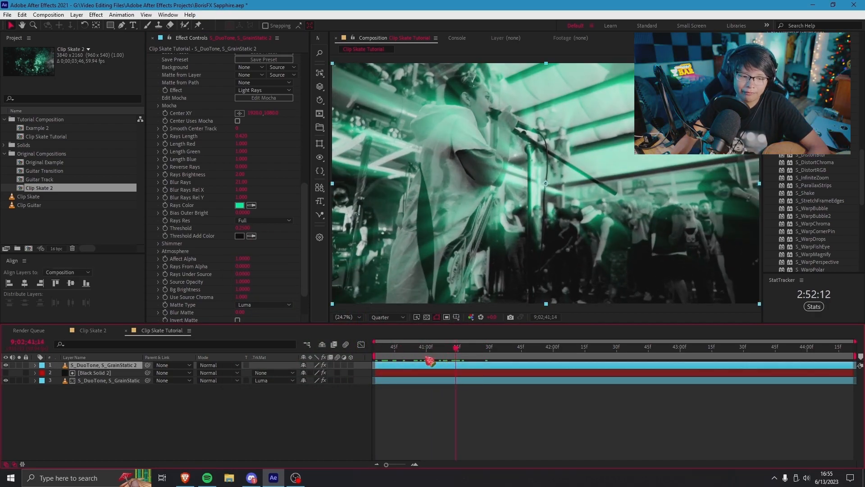
{"action": "key", "text": "t"}
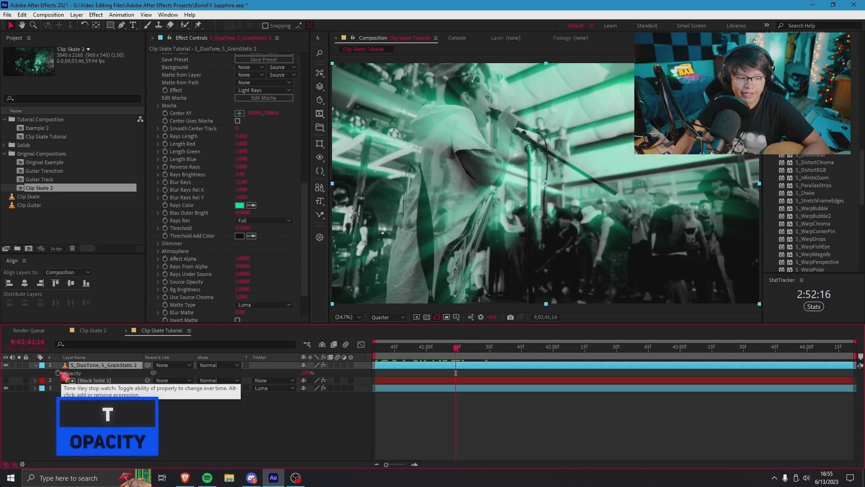
{"action": "left_click", "coordinate": [58, 373]}
{"action": "left_click", "coordinate": [422, 359]}
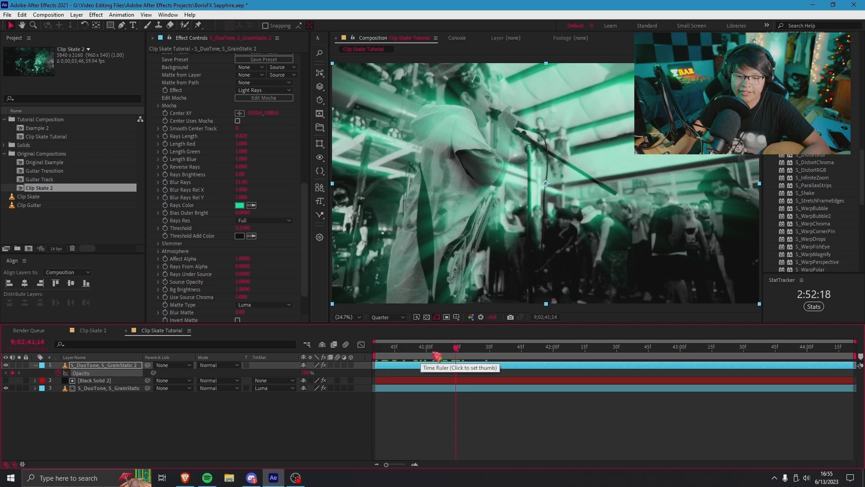
{"action": "left_click_drag", "start_coordinate": [307, 373], "coordinate": [142, 372]}
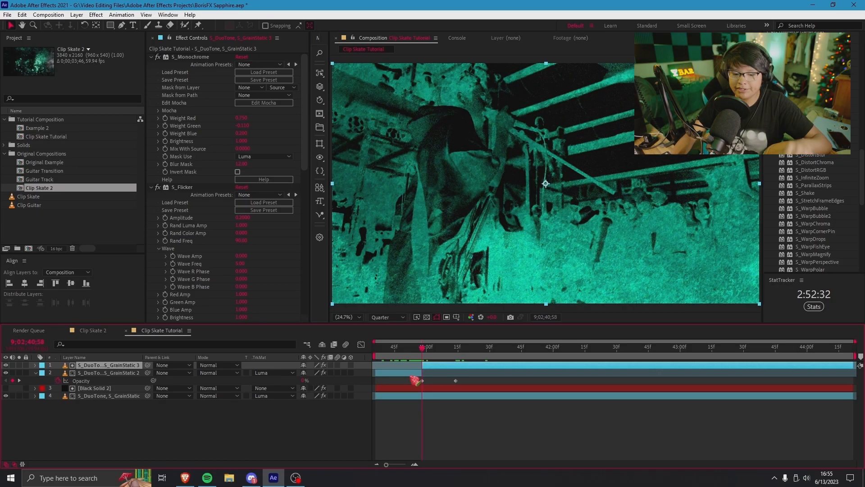
Split the top footage copy at 9;02;40;58 and delete the segment before that point
{"action": "left_click", "coordinate": [411, 375]}
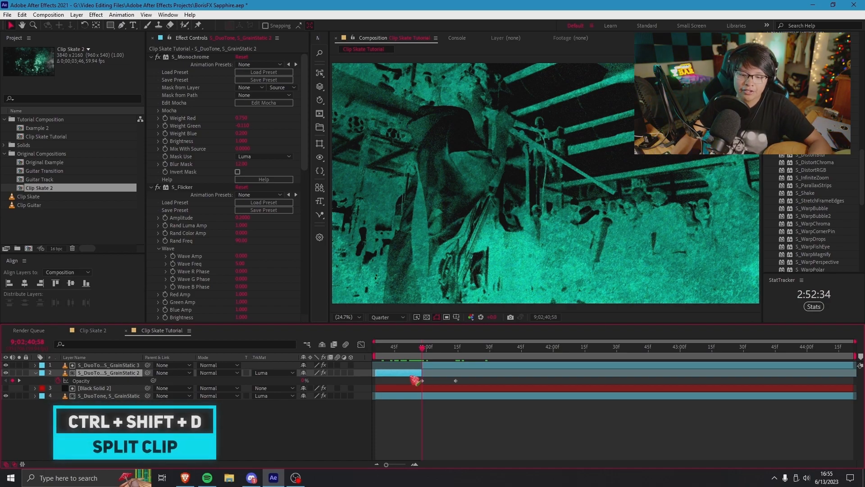
{"action": "key", "text": "Page_Up"}
{"action": "key", "text": "Page_Up"}
{"action": "key", "text": "Page_Up"}
{"action": "key", "text": "Page_Up"}
{"action": "key", "text": "Page_Up"}
{"action": "key", "text": "Page_Up"}
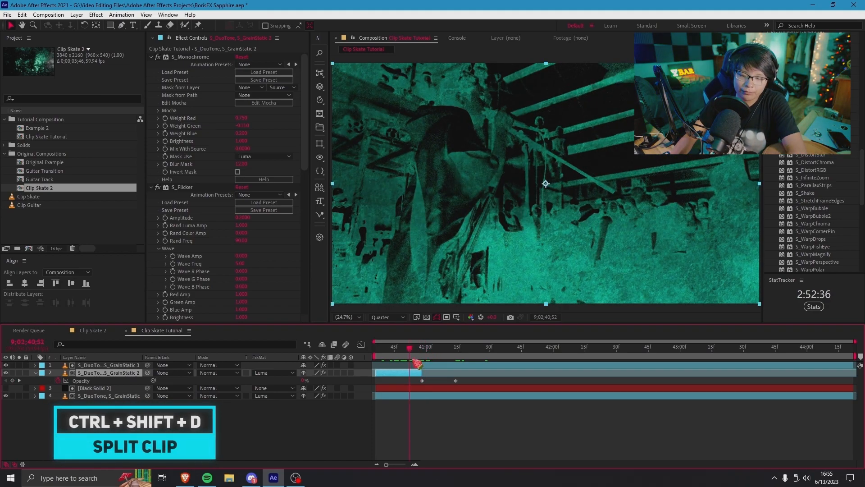
{"action": "key", "text": "Delete"}
{"action": "key", "text": "Page_Down"}
{"action": "key", "text": "Page_Down"}
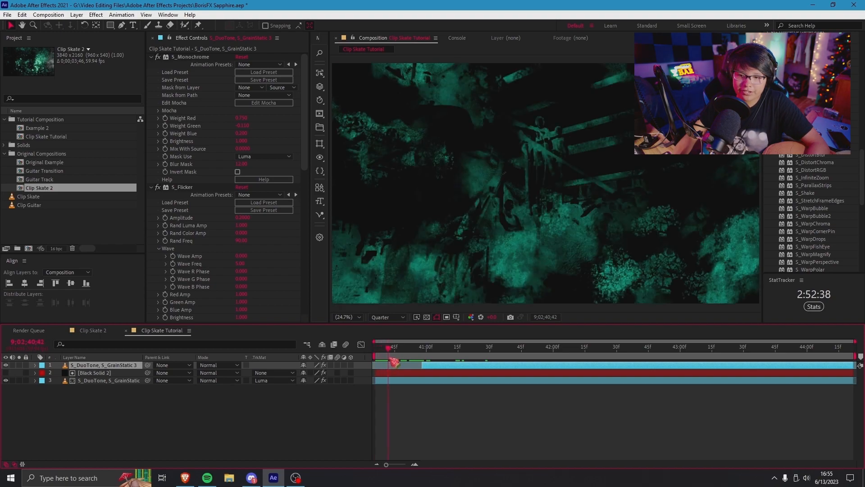
Scrub the timeline through the start of the trimmed top clip to check the transition
{"action": "left_click_drag", "start_coordinate": [419, 364], "coordinate": [471, 367]}
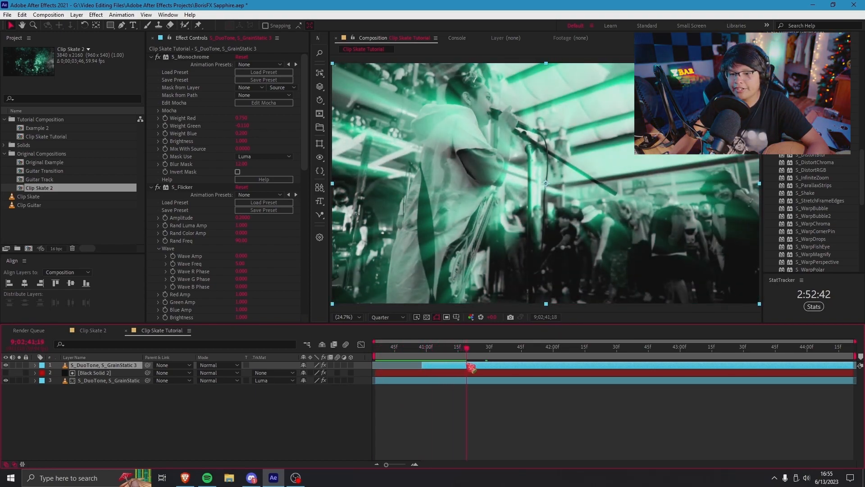
{"action": "left_click", "coordinate": [403, 395]}
{"action": "key", "text": "Home"}
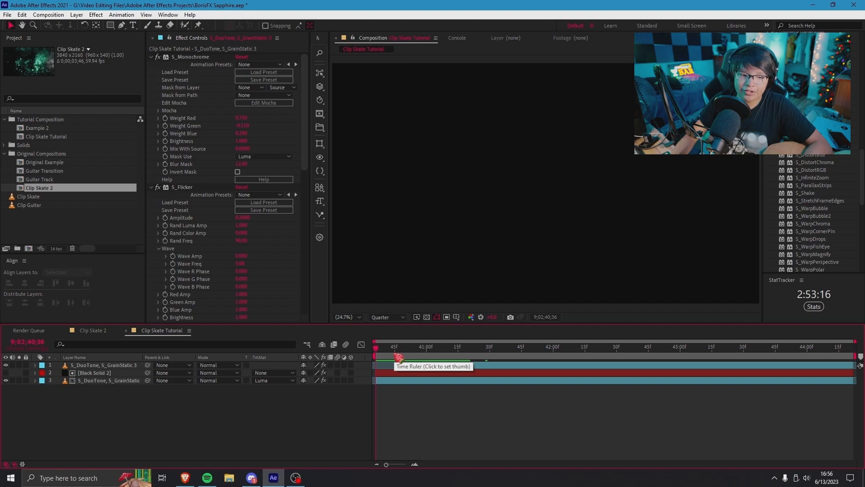
Add an adjustment layer above all layers and set the top footage copy's track matte to None
{"action": "left_click", "coordinate": [398, 357]}
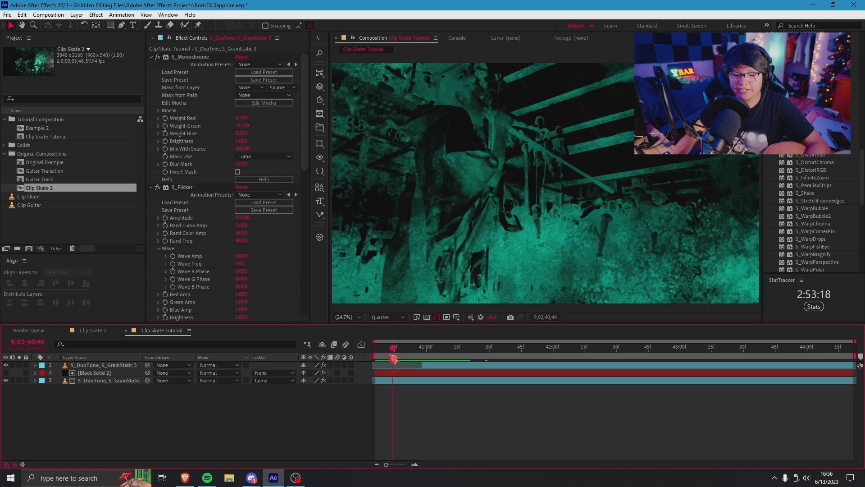
{"action": "key", "text": "ctrl+alt+y"}
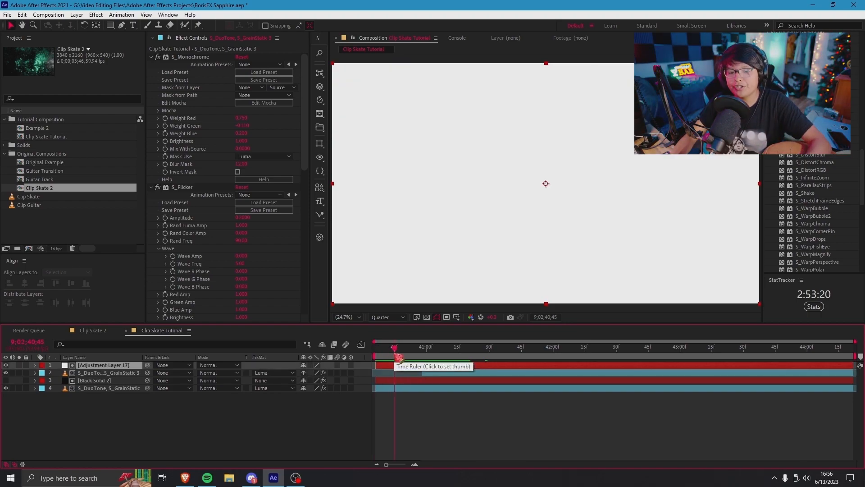
{"action": "left_click", "coordinate": [267, 374]}
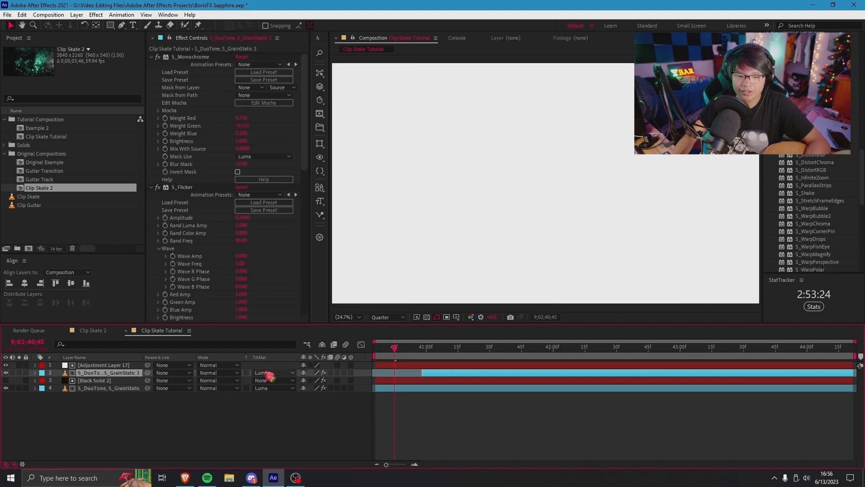
{"action": "left_click", "coordinate": [273, 372]}
{"action": "left_click", "coordinate": [285, 382]}
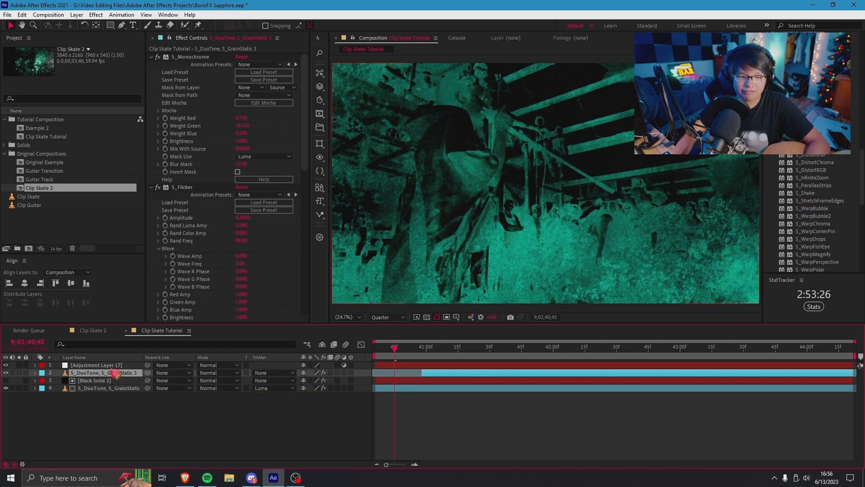
Apply S_Grunge to the adjustment layer and set its Stamp1 Rel Density to 0
{"action": "left_click", "coordinate": [110, 365]}
{"action": "left_click", "coordinate": [387, 357]}
{"action": "key", "text": "ctrl+space"}
{"action": "type", "text": "s_grunge"}
{"action": "key", "text": "Return"}
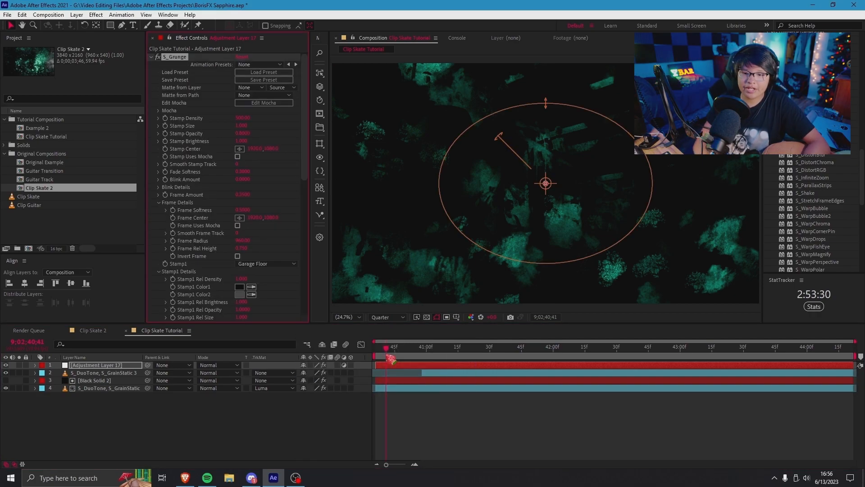
{"action": "scroll", "coordinate": [282, 306], "scroll_direction": "down", "scroll_amount": 2}
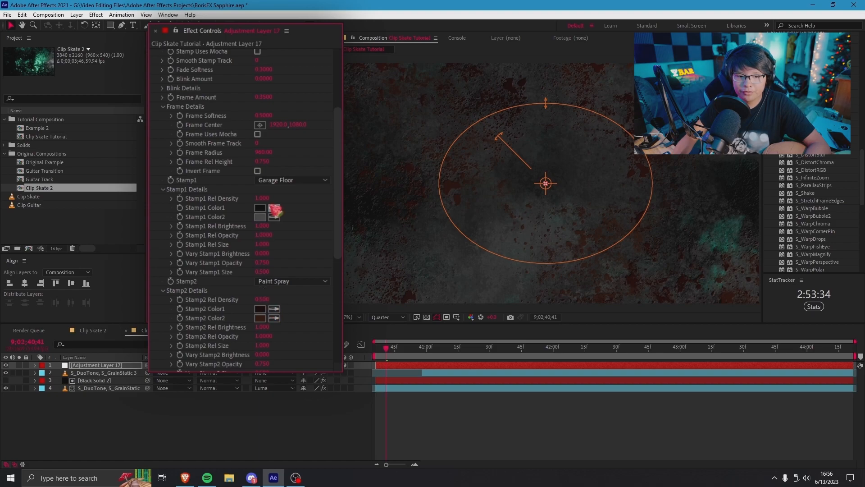
{"action": "left_click_drag", "start_coordinate": [262, 199], "coordinate": [118, 217]}
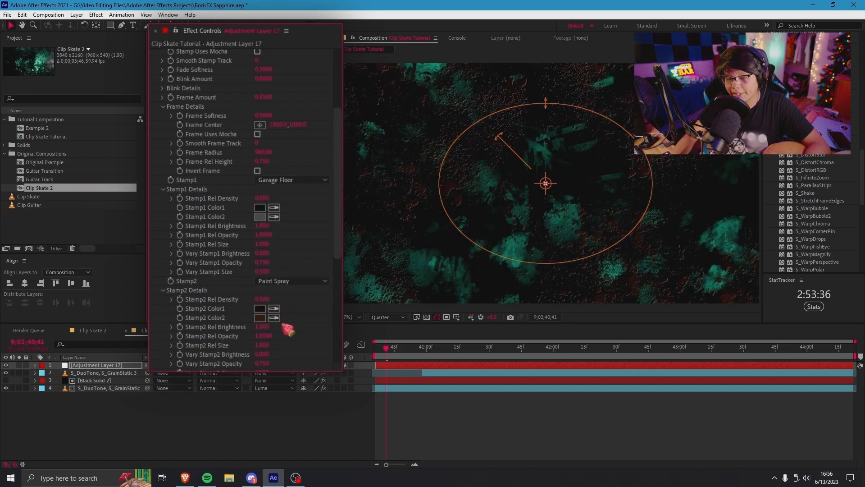
Recolor the grunge's paint spray stamp, setting Stamp2 Color2 to teal 00FFC6 and Stamp2 Color1 to cyan 00DEFF
{"action": "left_click", "coordinate": [239, 277]}
{"action": "type", "text": "FF5500"}
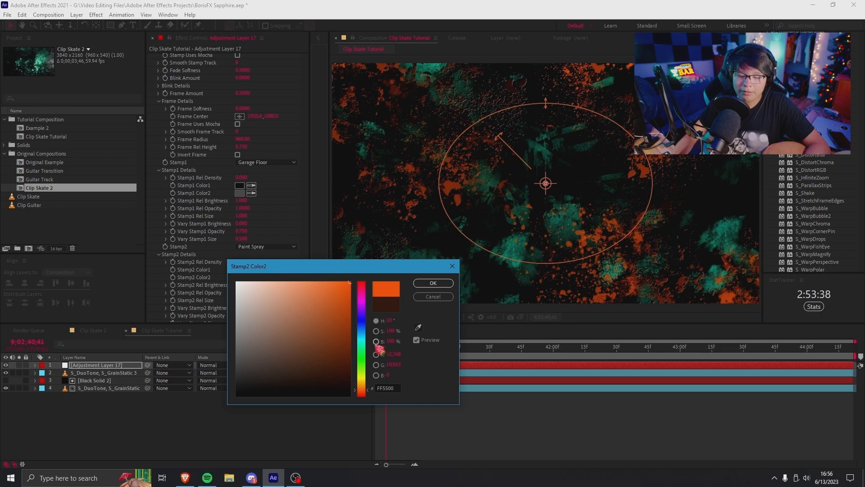
{"action": "left_click", "coordinate": [373, 344]}
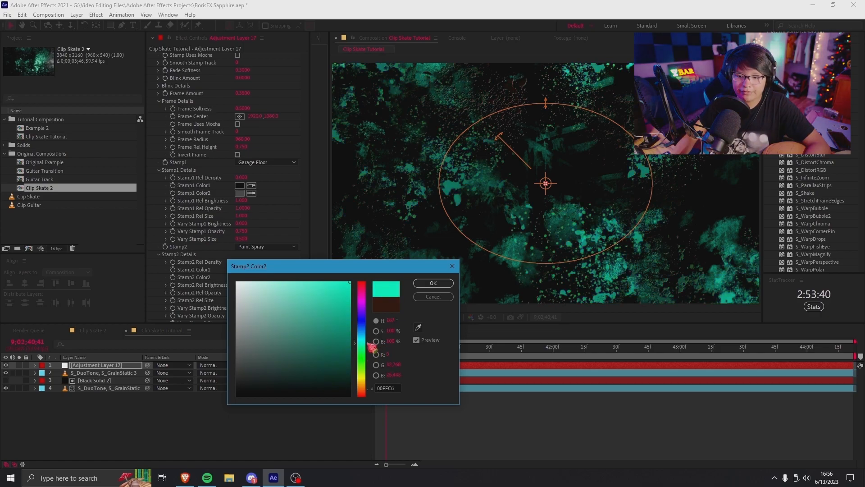
{"action": "key", "text": "Return"}
{"action": "left_click", "coordinate": [240, 270]}
{"action": "type", "text": "00DEFF"}
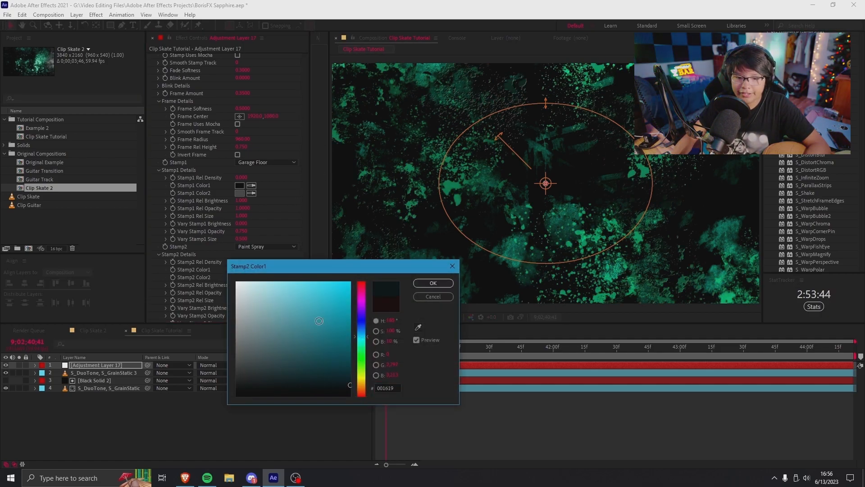
{"action": "left_click", "coordinate": [426, 288]}
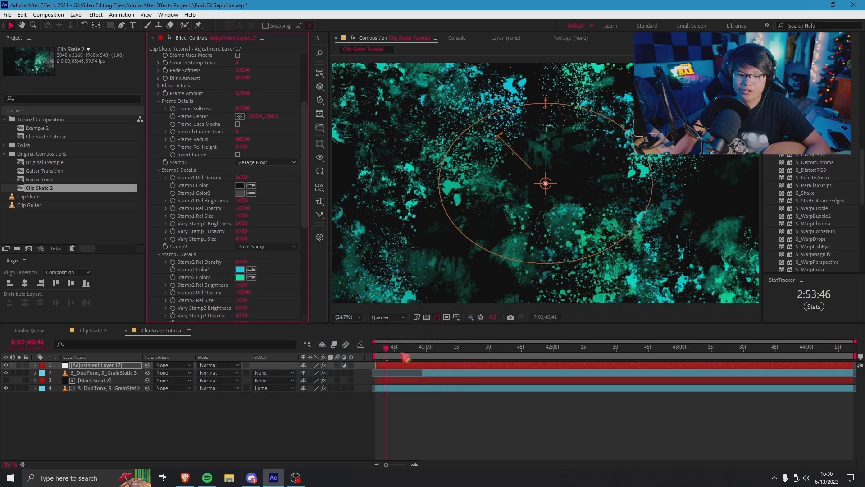
Scrub to the composition start, solo Black Solid 2 to compare its grunge animation, and unsolo it again
{"action": "left_click_drag", "start_coordinate": [402, 356], "coordinate": [376, 359]}
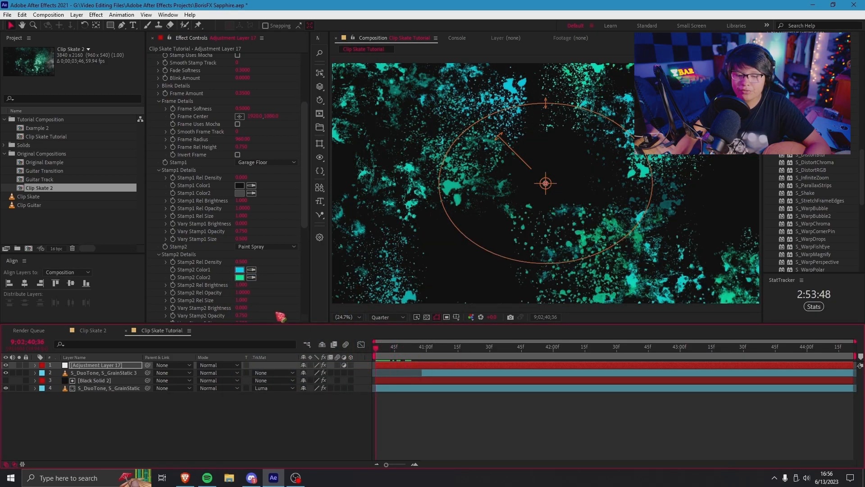
{"action": "scroll", "coordinate": [229, 234], "scroll_direction": "up", "scroll_amount": 3}
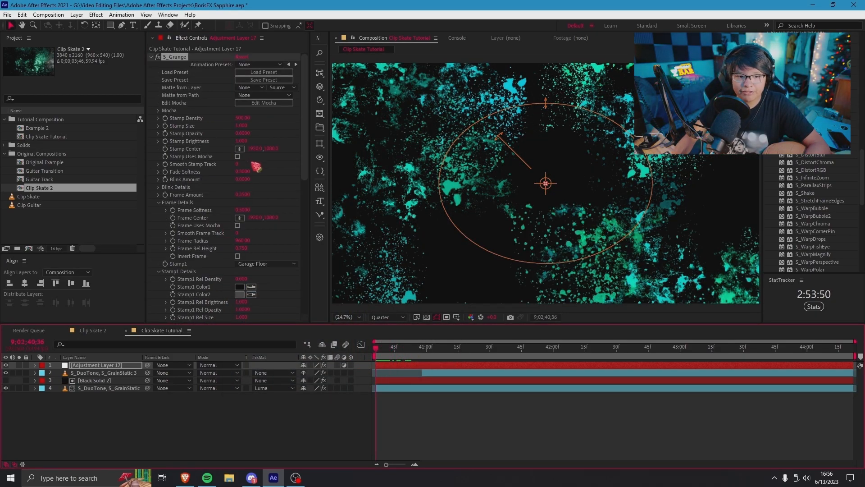
{"action": "scroll", "coordinate": [254, 165], "scroll_direction": "down", "scroll_amount": 3}
{"action": "left_click", "coordinate": [92, 380]}
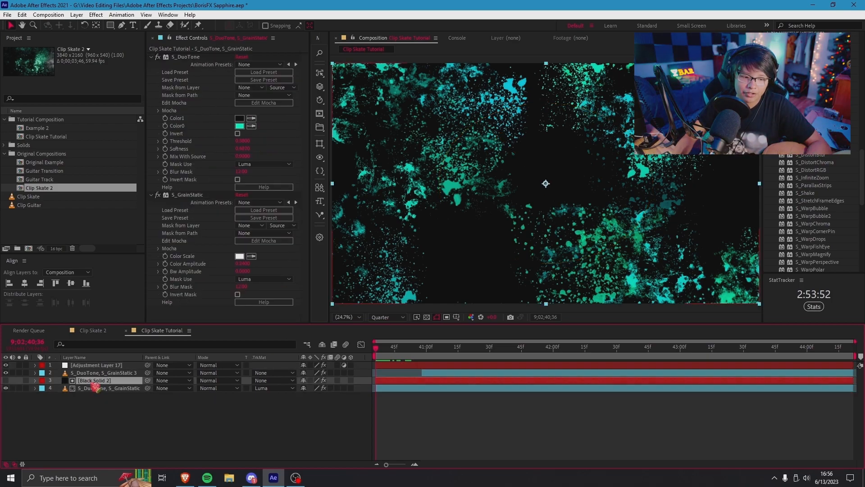
{"action": "left_click", "coordinate": [19, 381]}
{"action": "left_click_drag", "start_coordinate": [412, 350], "coordinate": [375, 354]}
{"action": "left_click", "coordinate": [18, 381]}
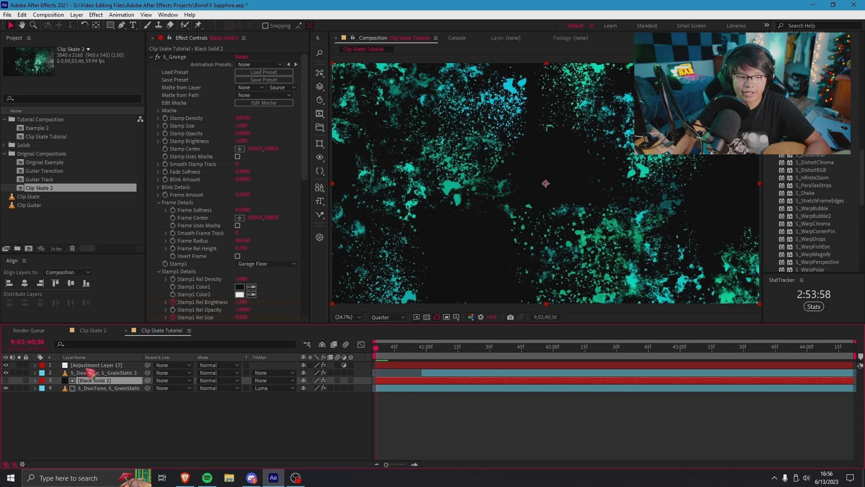
Enlarge the paint spray on the adjustment layer's S_Grunge by raising Stamp2 Rel Size to about 3.8
{"action": "left_click", "coordinate": [96, 366]}
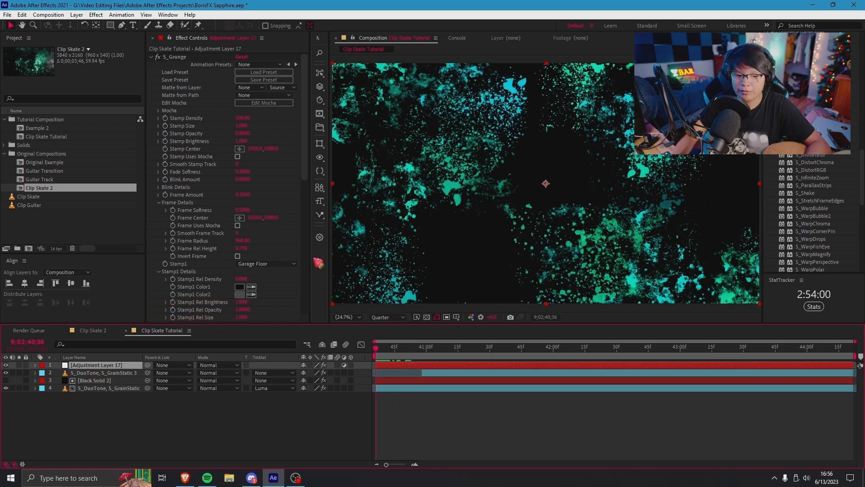
{"action": "scroll", "coordinate": [270, 202], "scroll_direction": "down", "scroll_amount": 5}
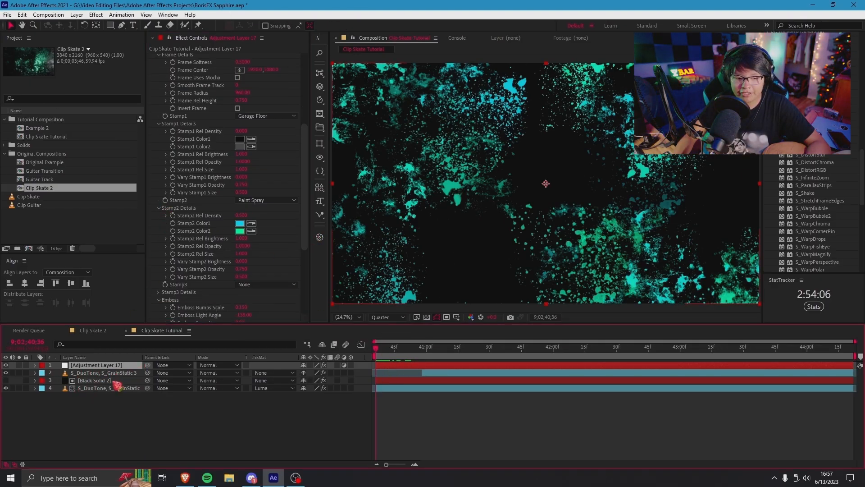
{"action": "scroll", "coordinate": [276, 243], "scroll_direction": "up", "scroll_amount": 5}
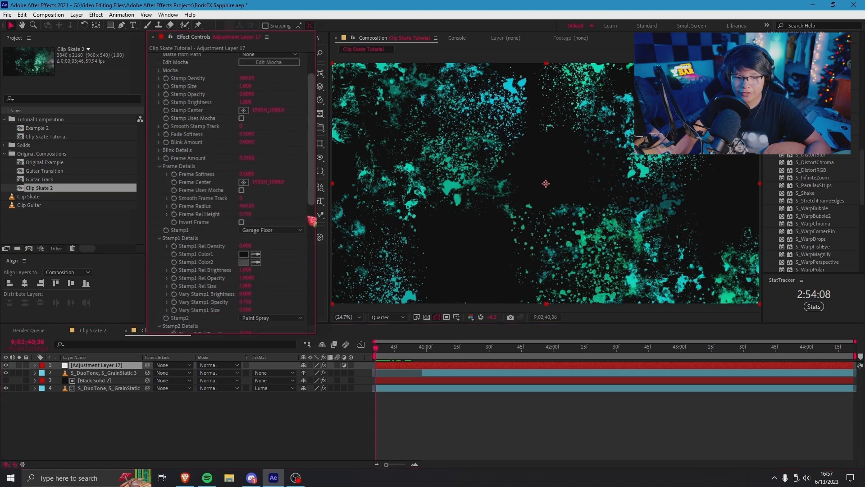
{"action": "scroll", "coordinate": [255, 216], "scroll_direction": "down", "scroll_amount": 7}
{"action": "left_click_drag", "start_coordinate": [281, 251], "coordinate": [376, 214]}
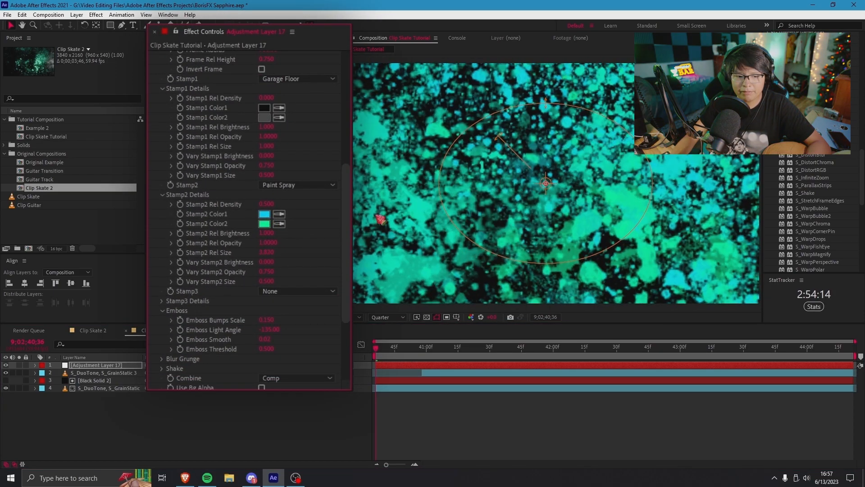
Keyframe S_Grunge's Stamp2 Rel Size from 4 at the composition start down to 0 at 9;02;41;01, and check the cleared frame after it
{"action": "type", "text": "4"}
{"action": "key", "text": "Return"}
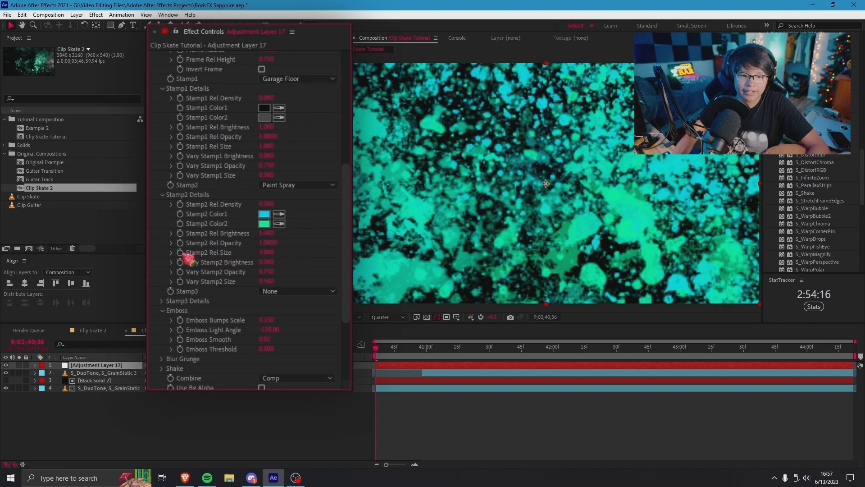
{"action": "key", "text": "u"}
{"action": "left_click_drag", "start_coordinate": [421, 348], "coordinate": [427, 348]}
{"action": "left_click", "coordinate": [242, 214]}
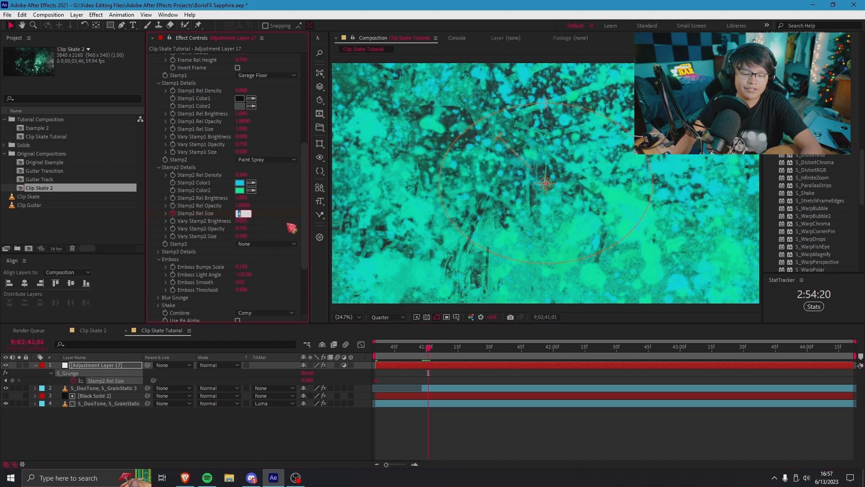
{"action": "type", "text": "0"}
{"action": "key", "text": "Return"}
{"action": "left_click", "coordinate": [458, 350]}
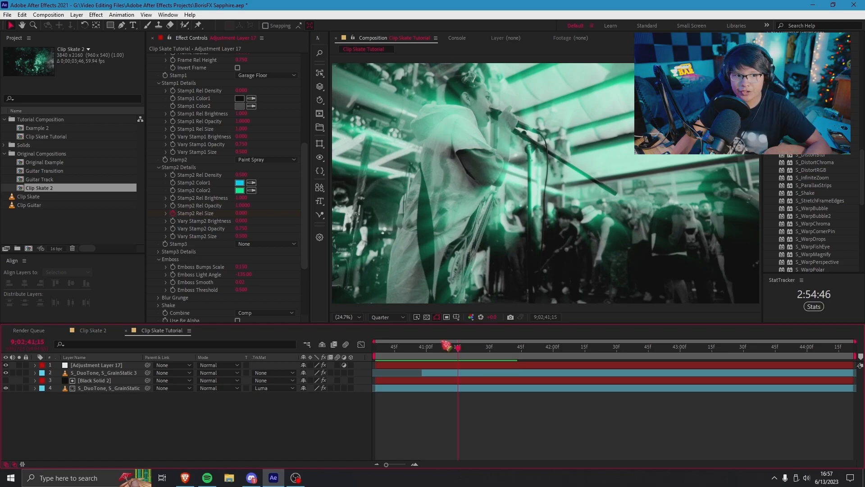
Add a new adjustment layer above the others, apply S_Vignette to it, and scrub through the transition to check it
{"action": "left_click", "coordinate": [407, 347]}
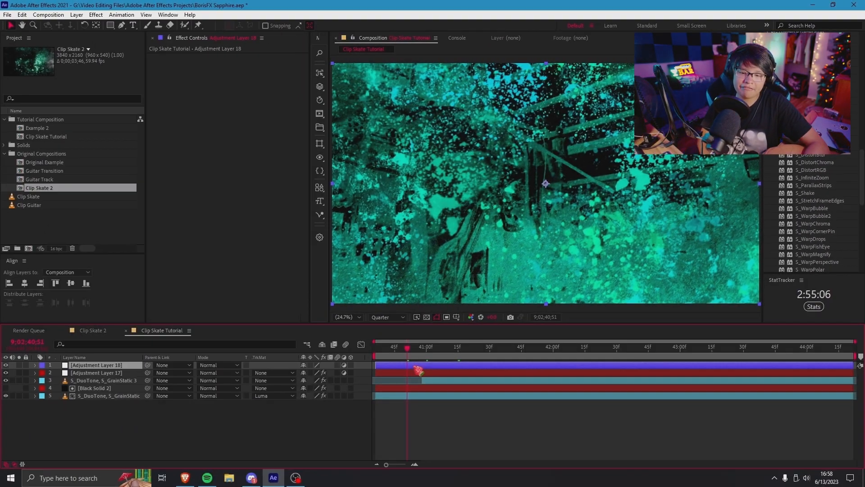
{"action": "key", "text": "ctrl+space"}
{"action": "type", "text": "s_vi"}
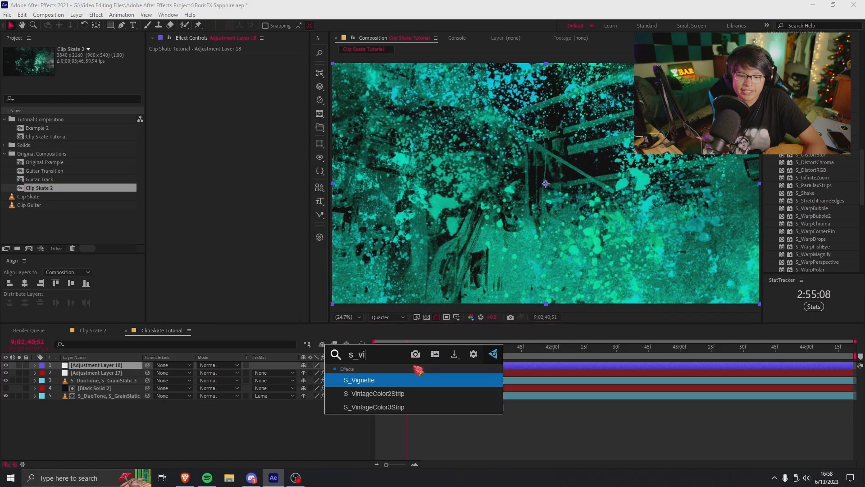
{"action": "key", "text": "Return"}
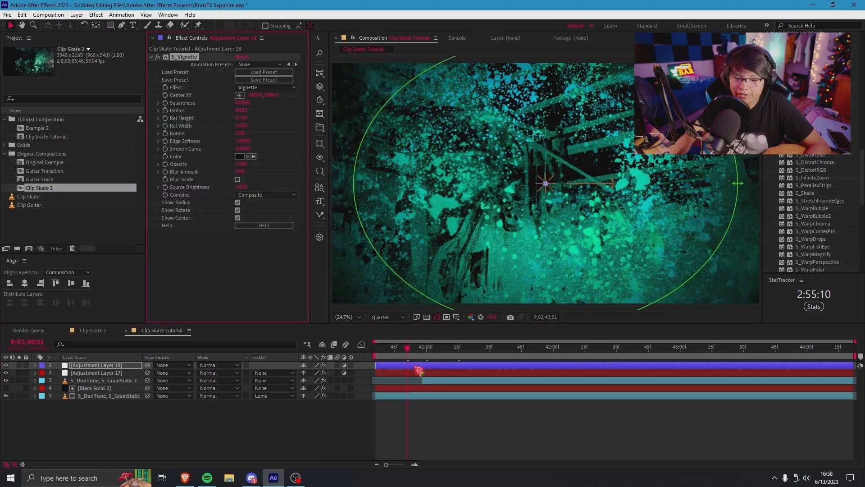
{"action": "left_click_drag", "start_coordinate": [386, 352], "coordinate": [457, 347]}
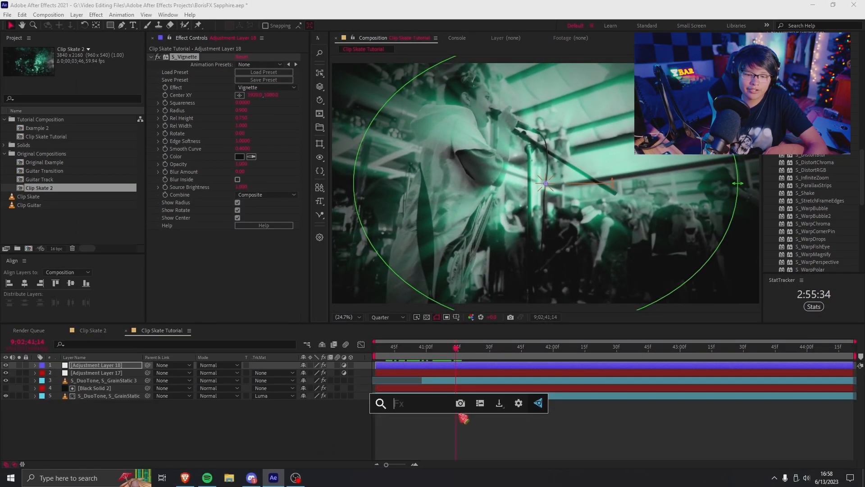
Apply S_UltraGlow to the top adjustment layer, lowering the primary glow's Threshold to about 0.21 and raising Glow Width to about 694
{"action": "type", "text": "s_u"}
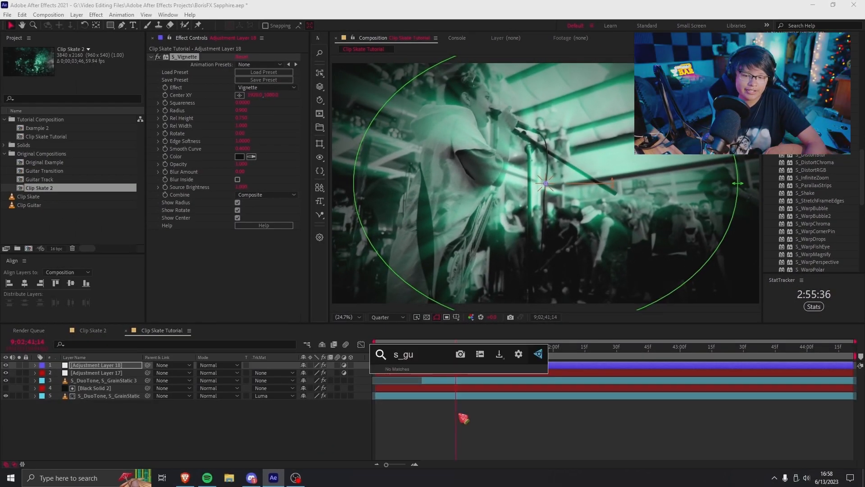
{"action": "type", "text": "ltra"}
{"action": "key", "text": "Return"}
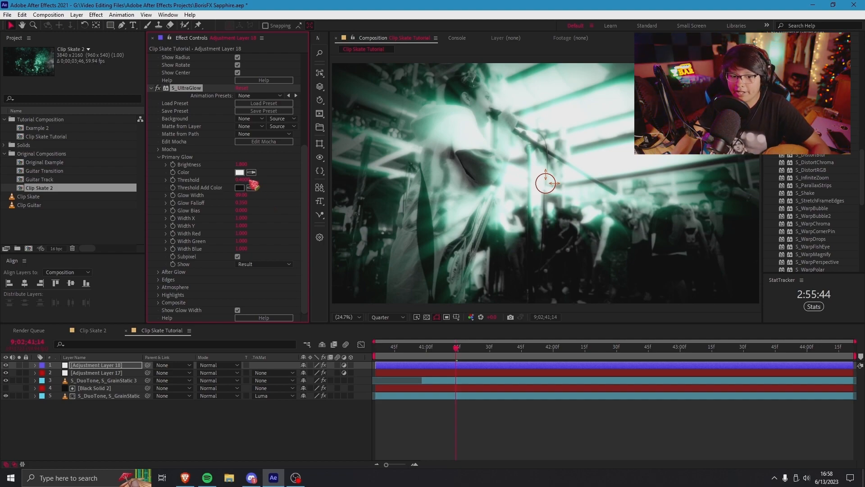
{"action": "left_click", "coordinate": [294, 188]}
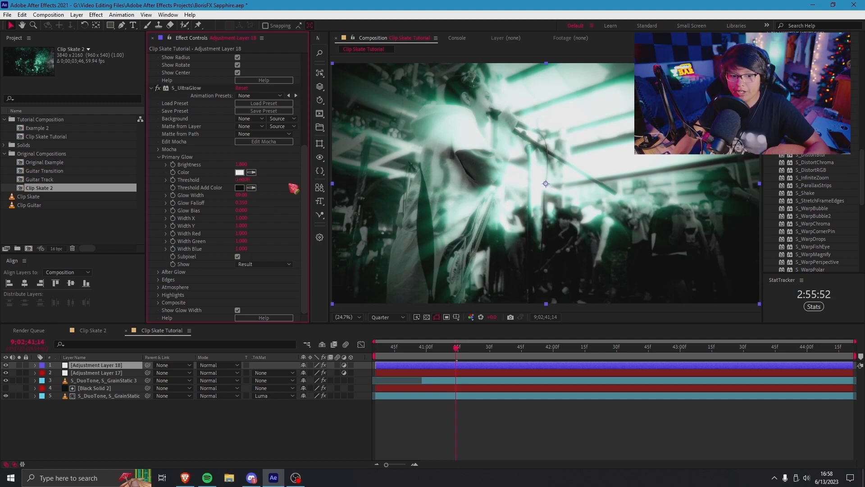
{"action": "left_click", "coordinate": [451, 367]}
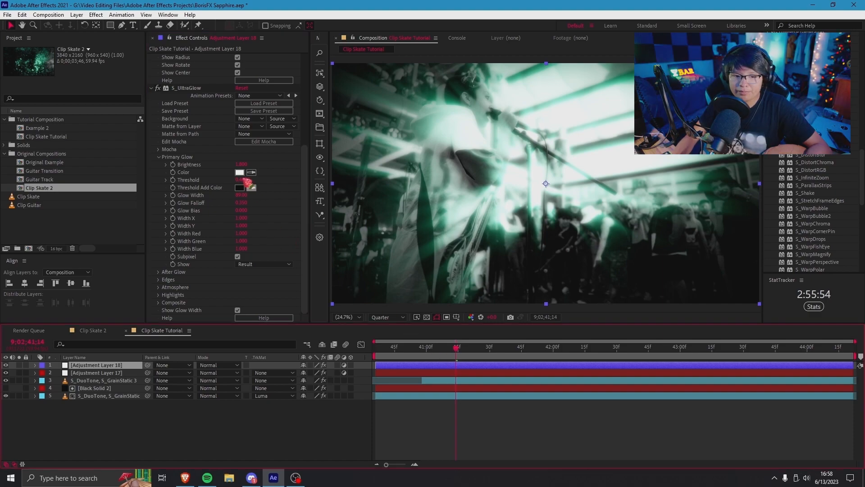
{"action": "left_click_drag", "start_coordinate": [240, 183], "coordinate": [250, 203]}
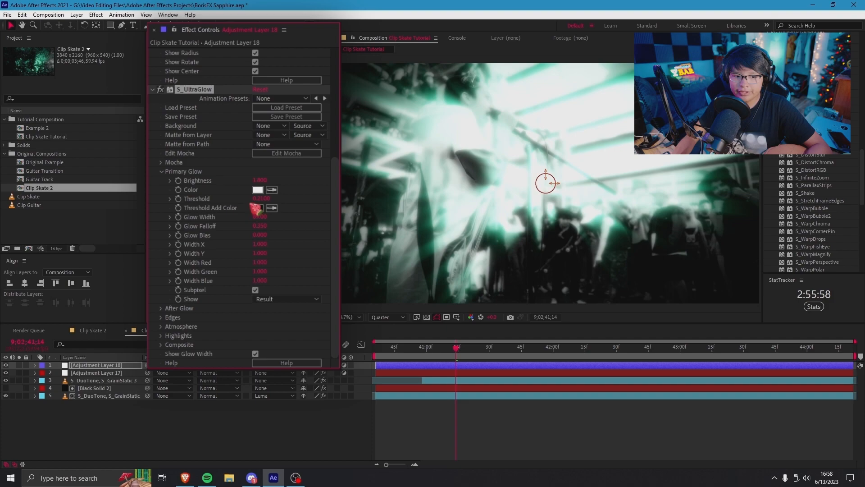
{"action": "left_click_drag", "start_coordinate": [324, 214], "coordinate": [419, 192]}
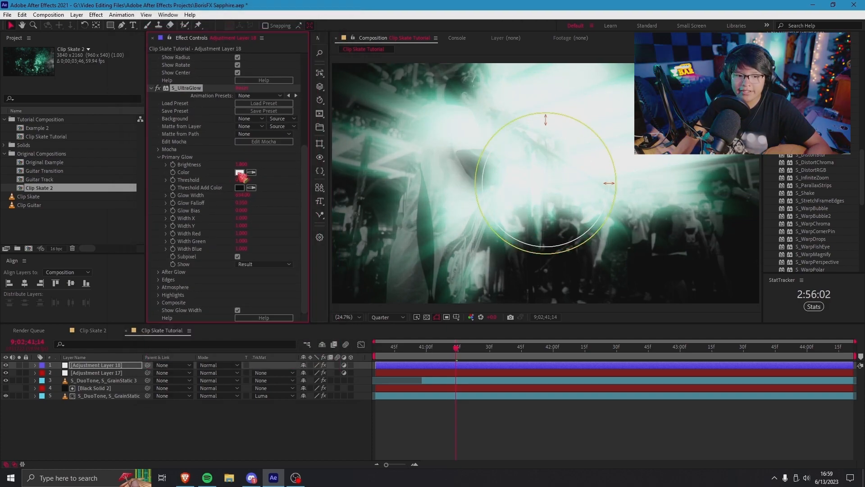
Recolor the UltraGlow primary glow to teal, about 00FFBA, and adjust its Threshold to 0.44 and Glow Width to about 307
{"action": "left_click", "coordinate": [239, 173]}
{"action": "left_click", "coordinate": [365, 348]}
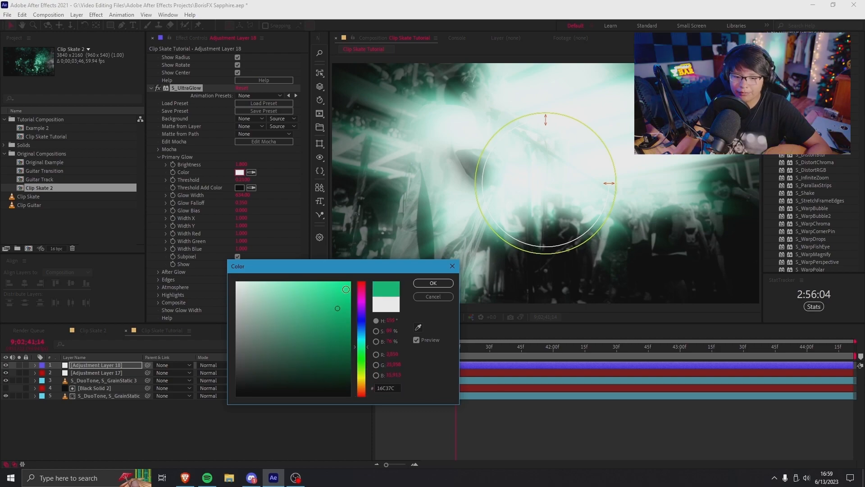
{"action": "left_click_drag", "start_coordinate": [323, 342], "coordinate": [377, 251]}
{"action": "left_click_drag", "start_coordinate": [375, 339], "coordinate": [367, 346]}
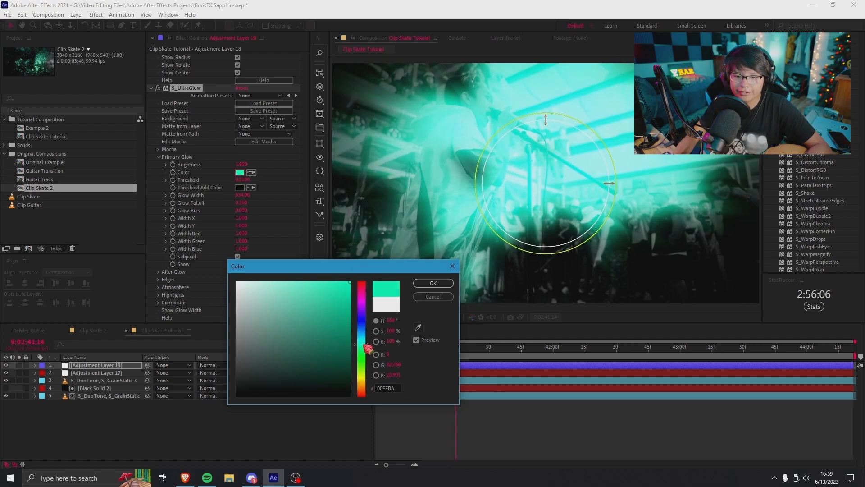
{"action": "left_click", "coordinate": [434, 283]}
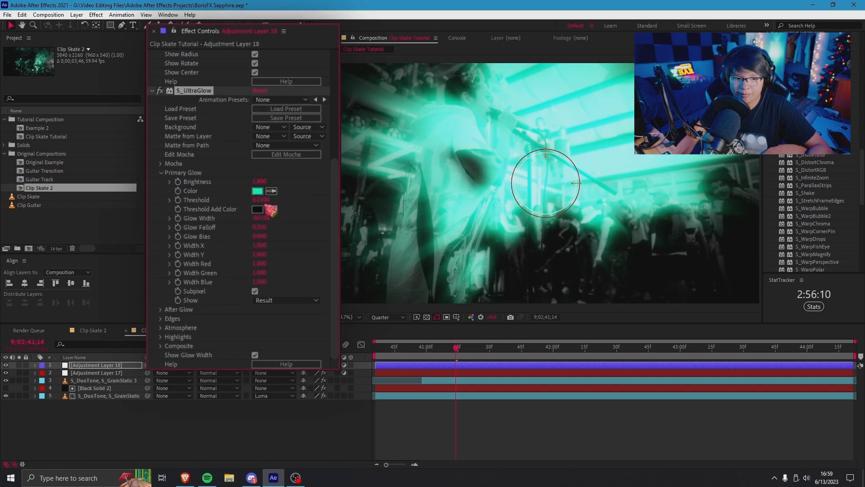
{"action": "left_click_drag", "start_coordinate": [273, 199], "coordinate": [493, 380]}
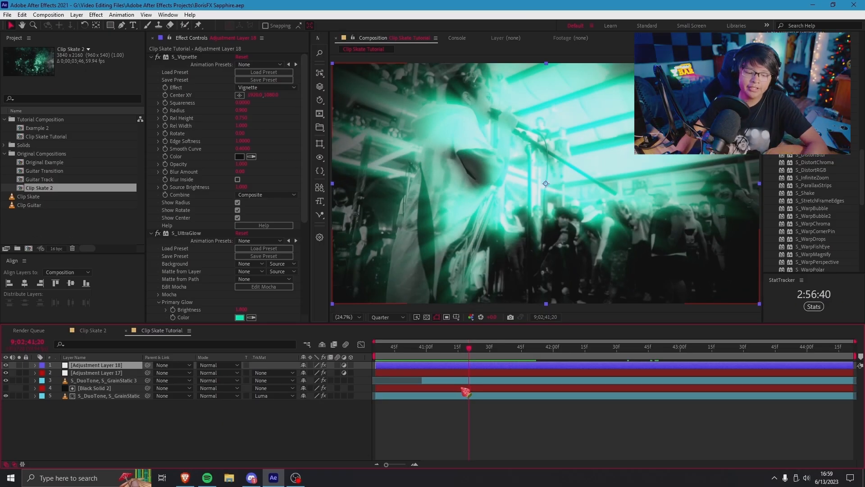
Apply Lumetri Color to the top adjustment layer and lower its creative Vibrance to about -52
{"action": "key", "text": "ctrl+space"}
{"action": "type", "text": "lume"}
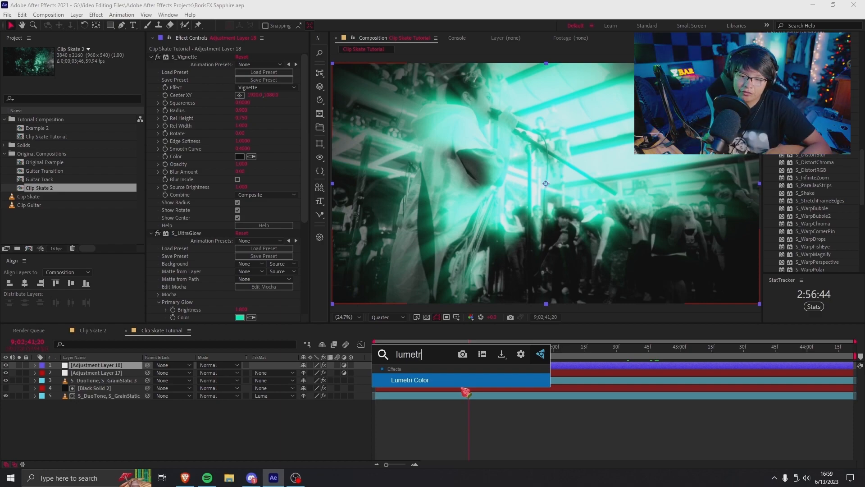
{"action": "key", "text": "Return"}
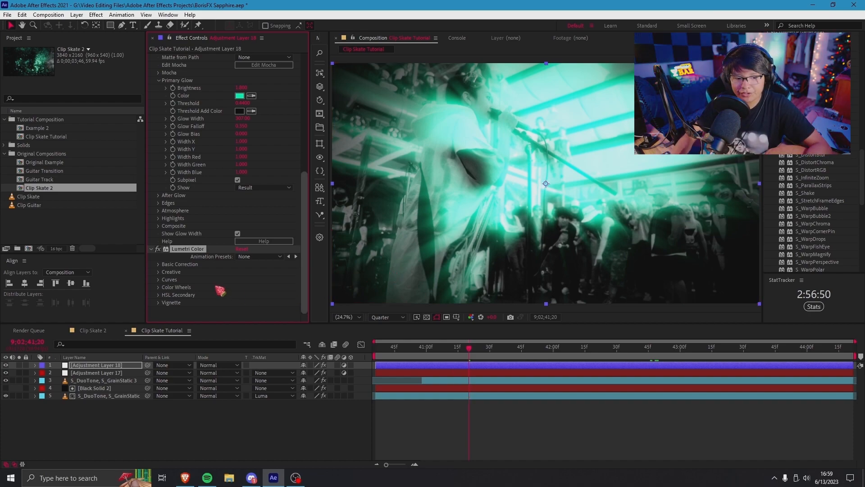
{"action": "left_click", "coordinate": [159, 264]}
{"action": "scroll", "coordinate": [161, 267], "scroll_direction": "down", "scroll_amount": 2}
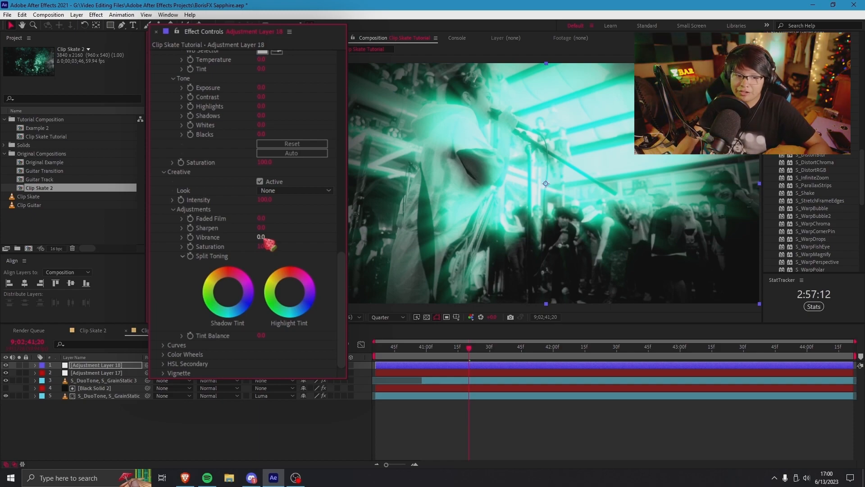
{"action": "left_click_drag", "start_coordinate": [265, 238], "coordinate": [241, 243]}
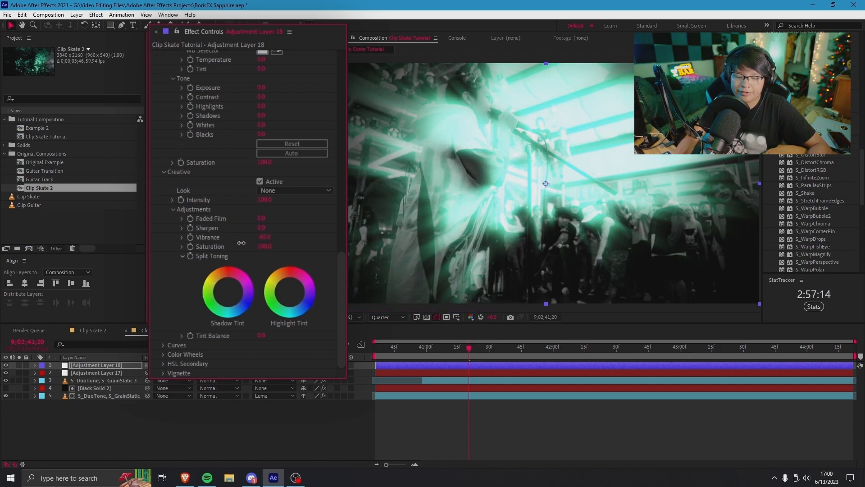
Darken the image slightly by pulling the lower midtones of Lumetri's RGB curve down
{"action": "left_click", "coordinate": [163, 345]}
{"action": "scroll", "coordinate": [195, 324], "scroll_direction": "down", "scroll_amount": 10}
{"action": "left_click_drag", "start_coordinate": [242, 183], "coordinate": [246, 195]}
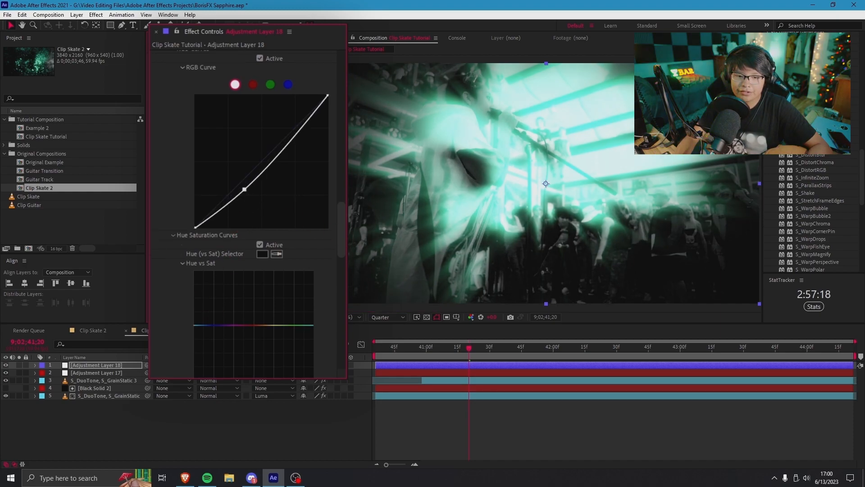
Shift Lumetri's shadow tint slightly toward green and lower Highlights to about -41, checking the grade along the clip
{"action": "scroll", "coordinate": [231, 214], "scroll_direction": "up", "scroll_amount": 10}
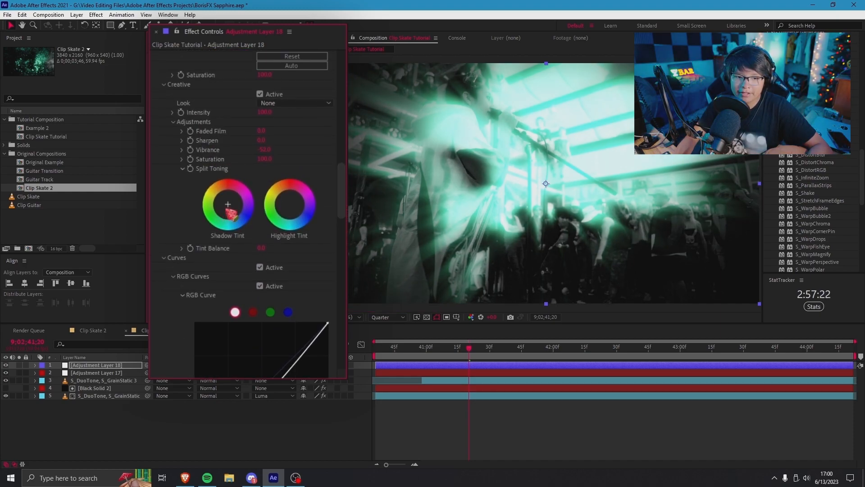
{"action": "left_click_drag", "start_coordinate": [228, 204], "coordinate": [226, 207]}
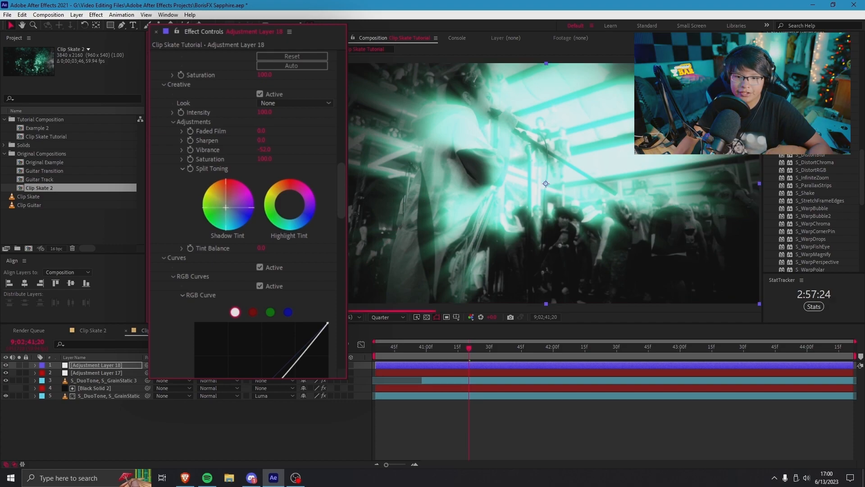
{"action": "scroll", "coordinate": [252, 180], "scroll_direction": "up", "scroll_amount": 5}
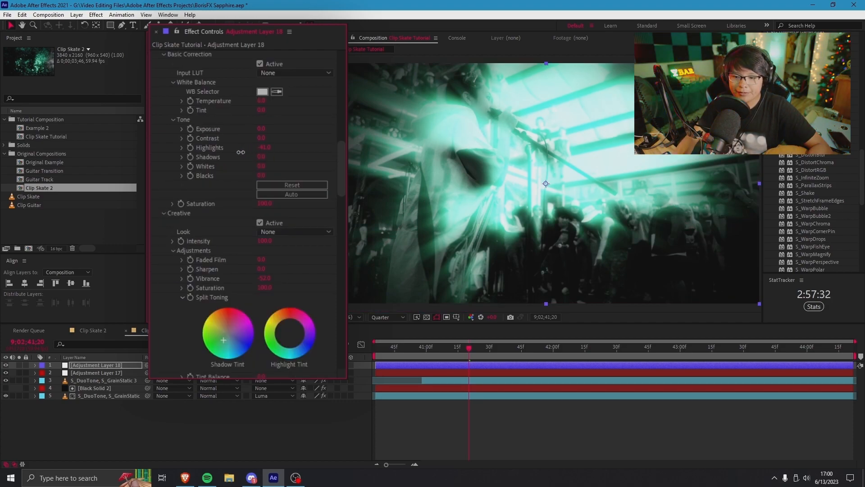
{"action": "left_click_drag", "start_coordinate": [231, 154], "coordinate": [237, 152]}
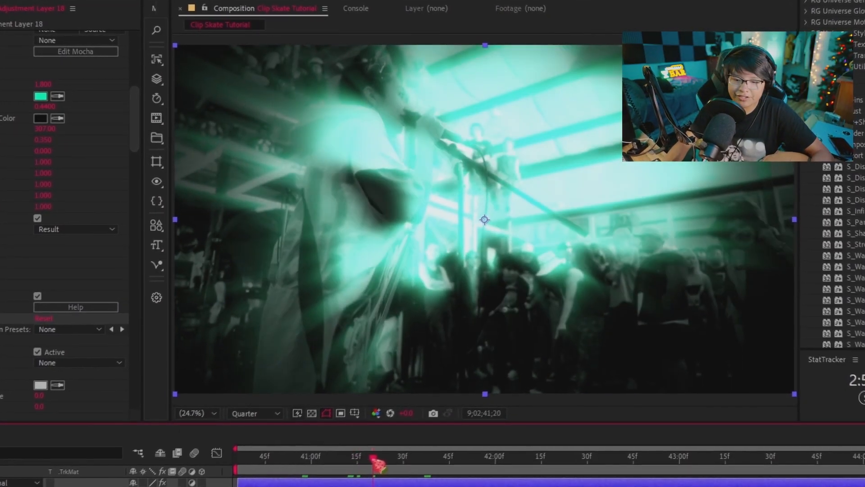
{"action": "left_click_drag", "start_coordinate": [372, 468], "coordinate": [399, 469]}
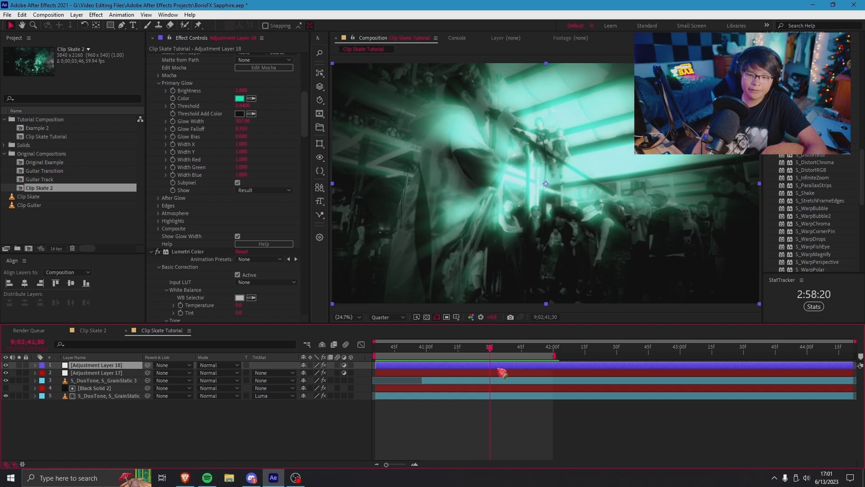
Apply S_Shake to the top adjustment layer with Frequency 5 and Amplitude about 1.43
{"action": "key", "text": "ctrl+space"}
{"action": "type", "text": "s"}
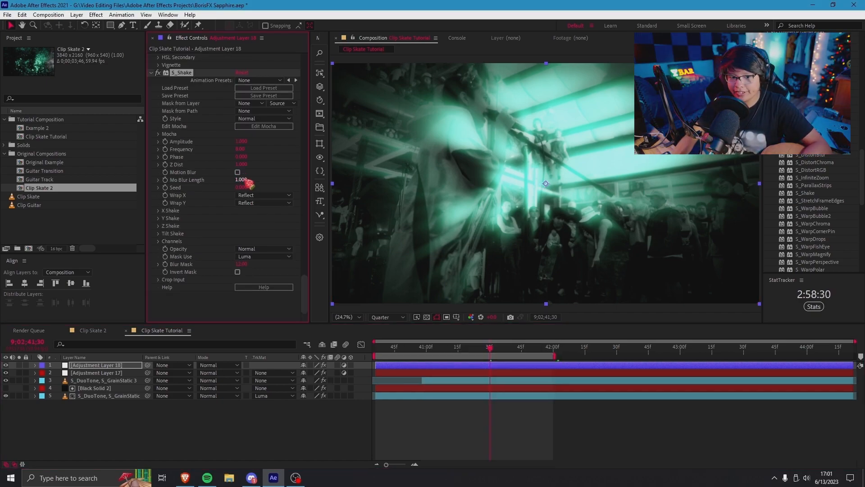
{"action": "left_click", "coordinate": [240, 149]}
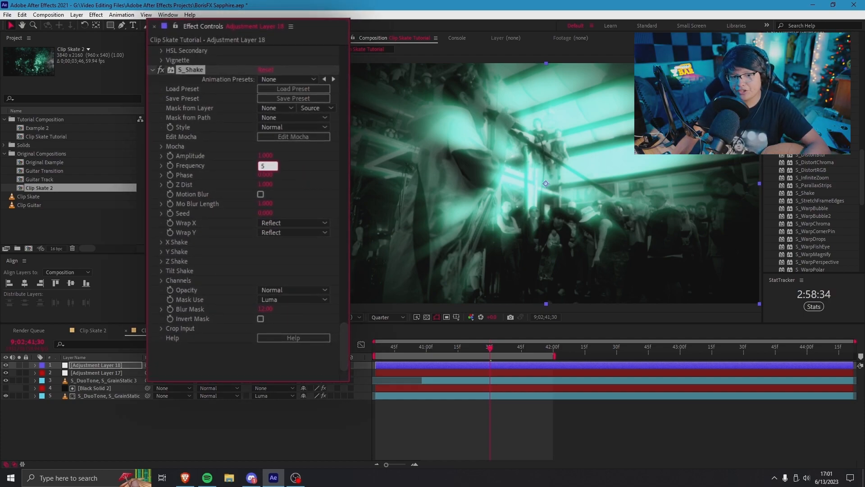
{"action": "type", "text": "5"}
{"action": "left_click_drag", "start_coordinate": [478, 354], "coordinate": [432, 357]}
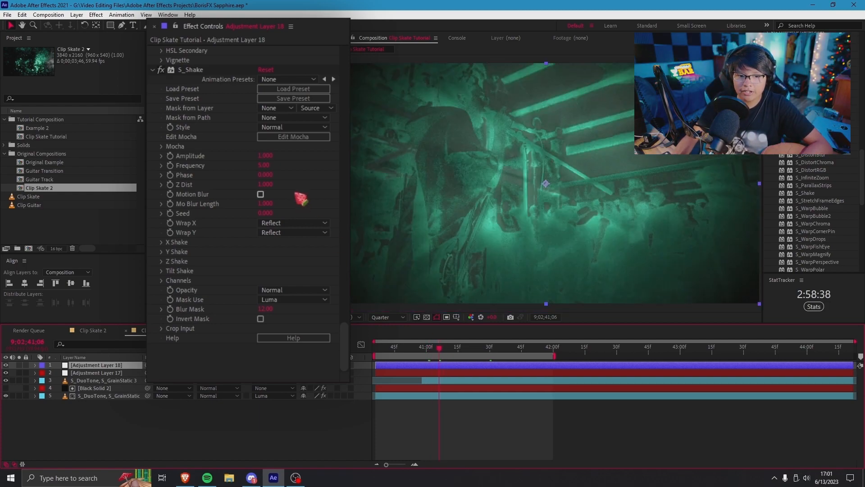
{"action": "left_click_drag", "start_coordinate": [270, 155], "coordinate": [291, 153]}
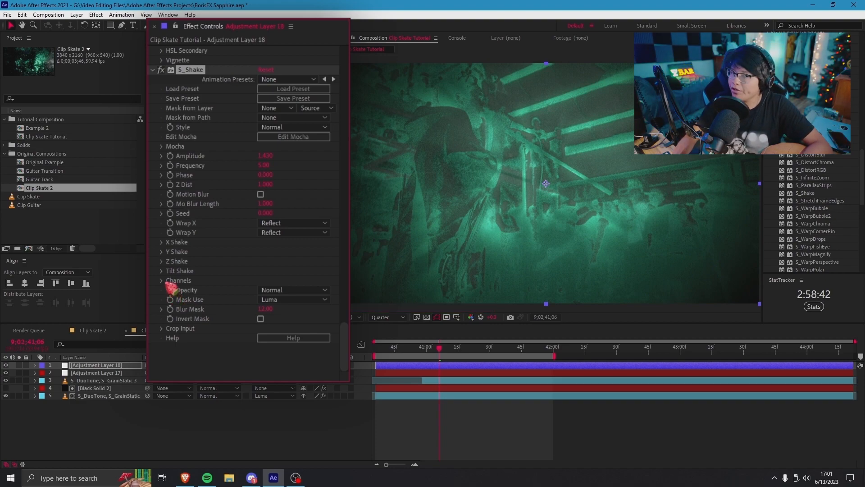
Set S_Shake's Tilt Rand Amp to 5 and scrub through the transition to review the shake
{"action": "left_click", "coordinate": [163, 271]}
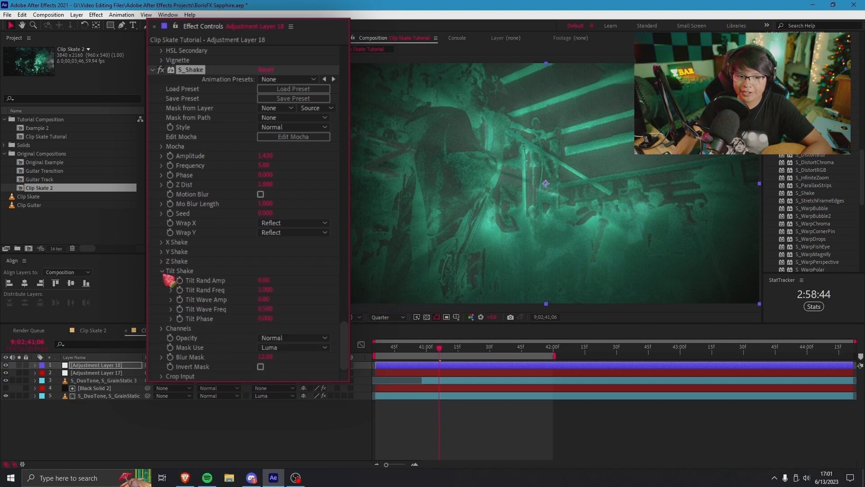
{"action": "left_click", "coordinate": [267, 281]}
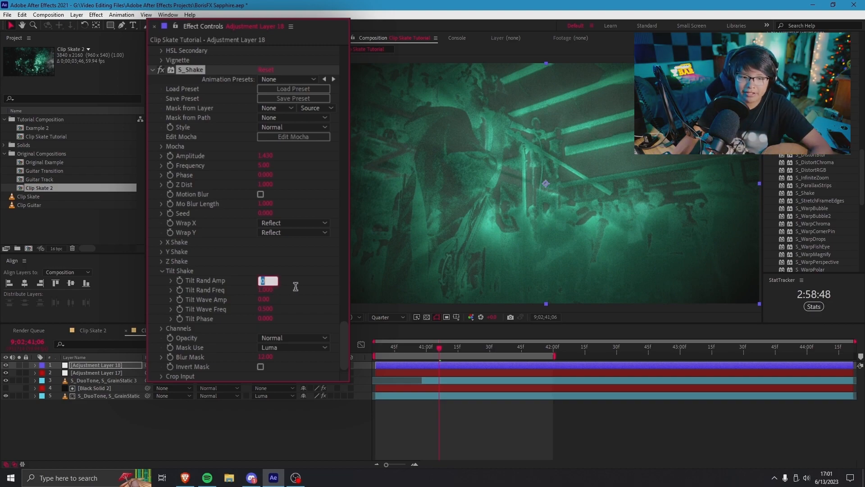
{"action": "type", "text": "5"}
{"action": "left_click", "coordinate": [325, 284]}
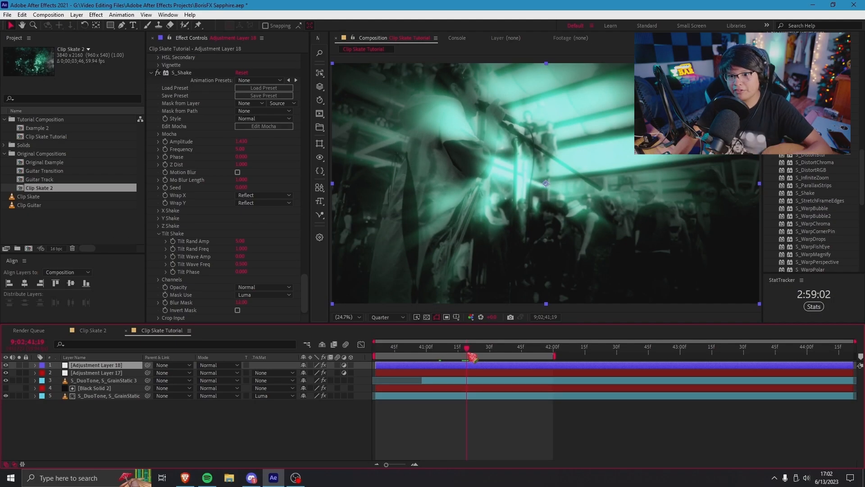
{"action": "left_click_drag", "start_coordinate": [469, 355], "coordinate": [436, 358]}
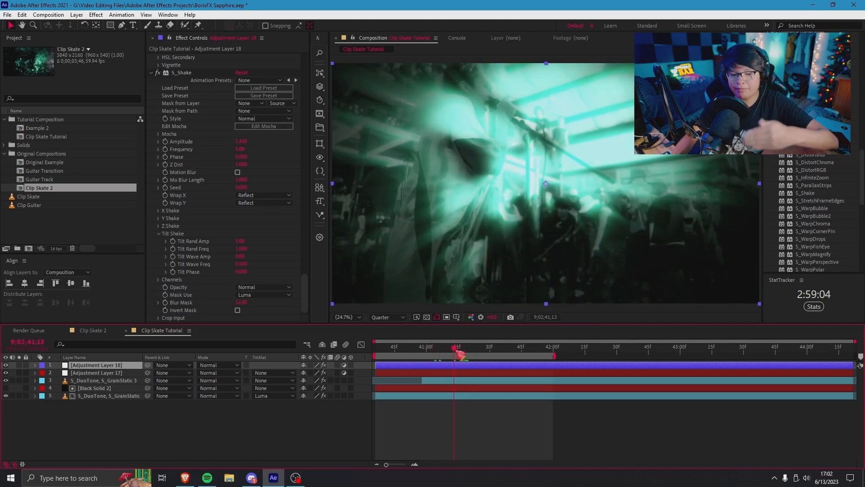
Review the shake along the transition and set S_Shake's Z Rand Amp to 34
{"action": "left_click_drag", "start_coordinate": [460, 354], "coordinate": [462, 355]}
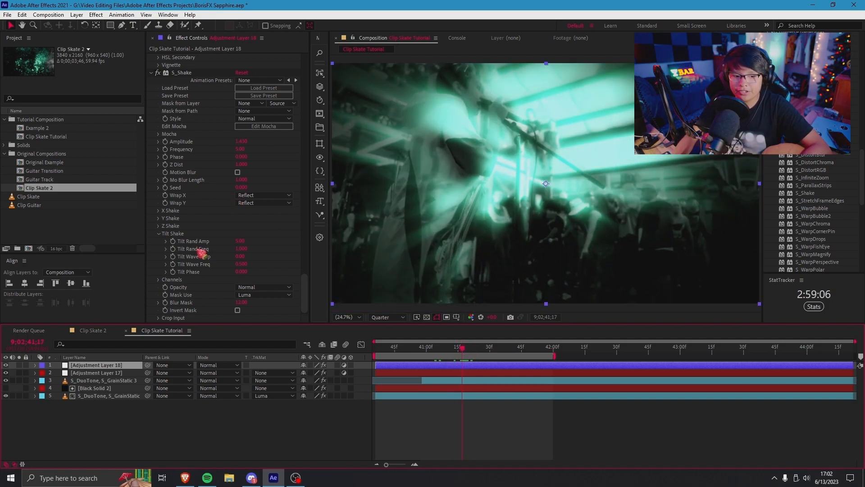
{"action": "left_click_drag", "start_coordinate": [495, 353], "coordinate": [509, 351]}
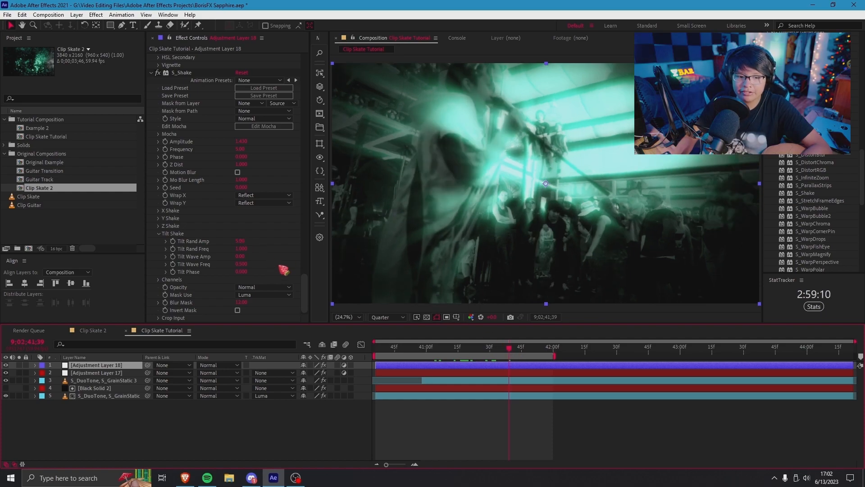
{"action": "scroll", "coordinate": [189, 237], "scroll_direction": "down", "scroll_amount": 1}
{"action": "left_click", "coordinate": [159, 218]}
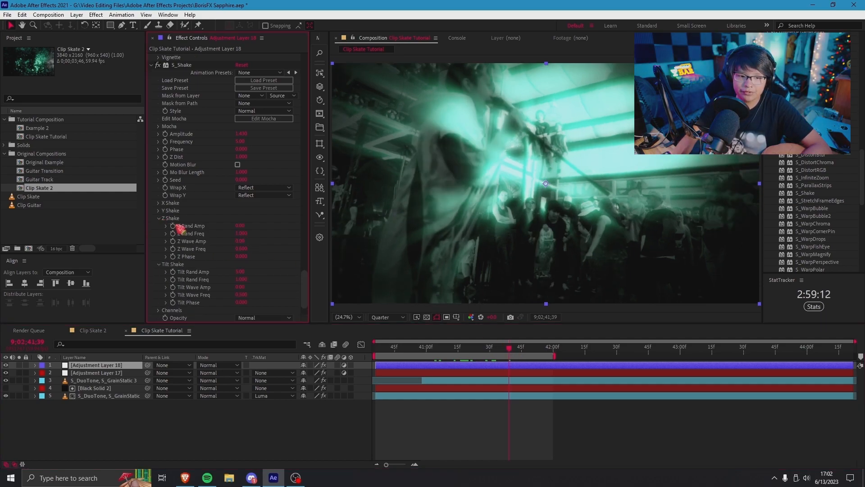
{"action": "left_click_drag", "start_coordinate": [243, 225], "coordinate": [265, 230]}
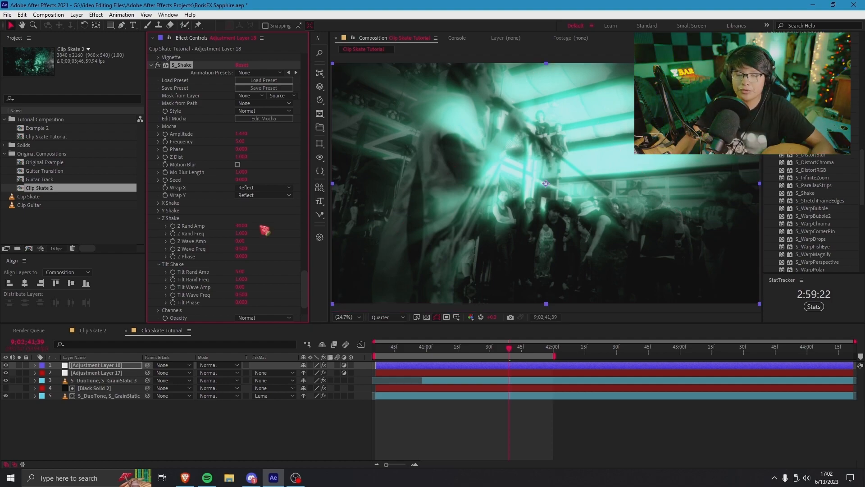
Raise S_Shake's Green Amplitude in Channels to about 1.35 and check the color split on grunge frames
{"action": "scroll", "coordinate": [294, 283], "scroll_direction": "down", "scroll_amount": 3}
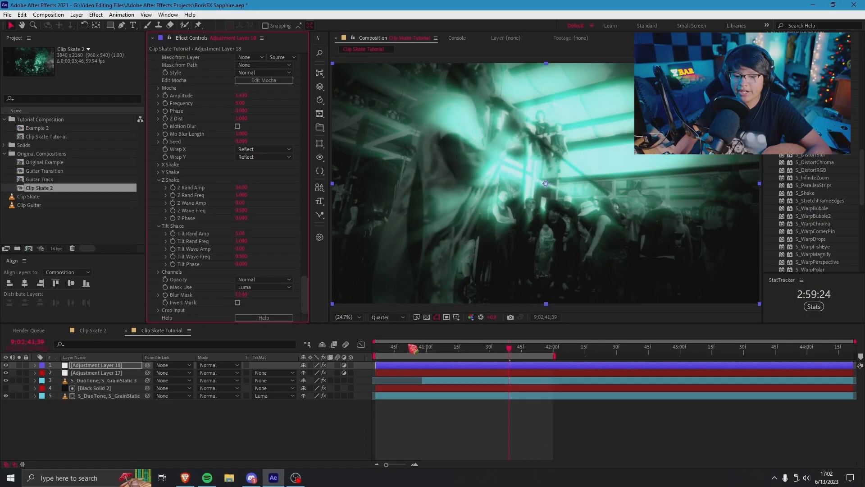
{"action": "left_click", "coordinate": [403, 348]}
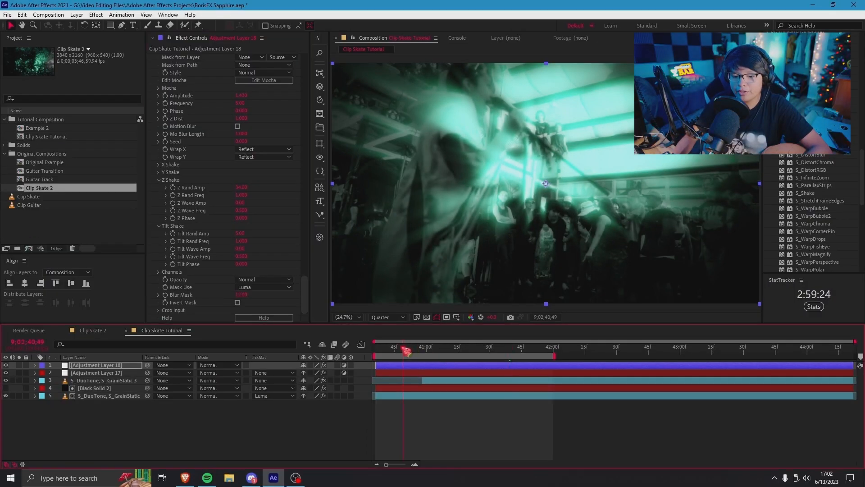
{"action": "left_click", "coordinate": [158, 272]}
{"action": "left_click_drag", "start_coordinate": [276, 330], "coordinate": [294, 322]}
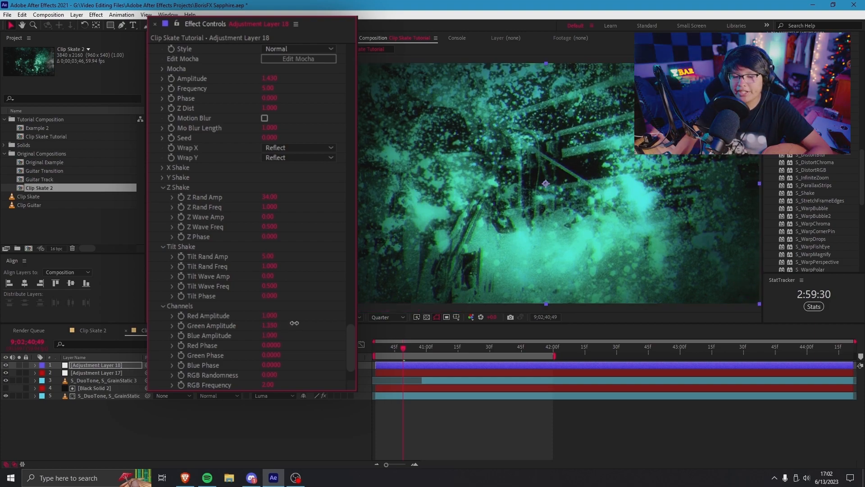
{"action": "left_click", "coordinate": [416, 351]}
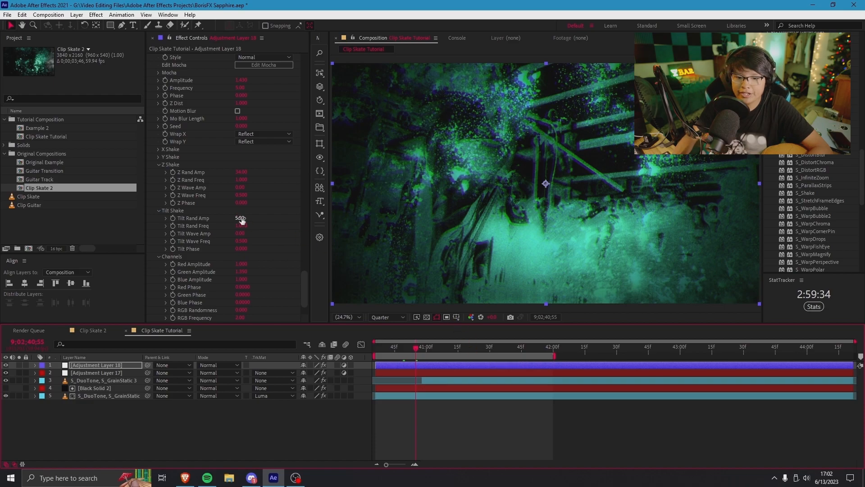
Enable Motion Blur in S_Shake and preview the transition
{"action": "scroll", "coordinate": [263, 262], "scroll_direction": "up", "scroll_amount": 3}
{"action": "left_click", "coordinate": [237, 192]}
{"action": "left_click", "coordinate": [552, 350]}
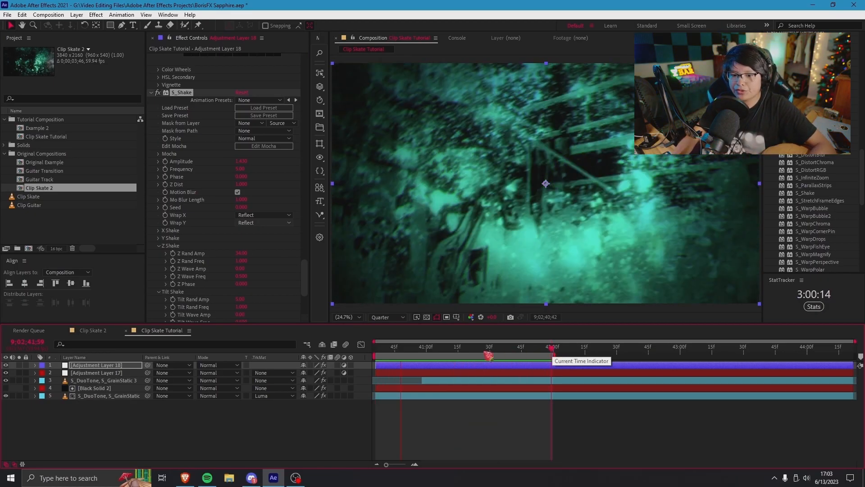
{"action": "key", "text": "space"}
{"action": "key", "text": "space"}
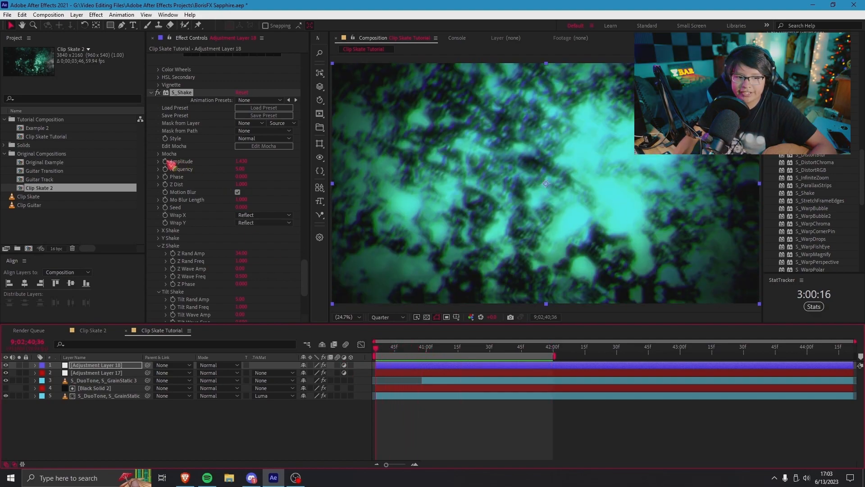
Keyframe S_Shake's Amplitude from 9;02;40;36 down to 0 at 9;02;41;58
{"action": "left_click", "coordinate": [165, 161]}
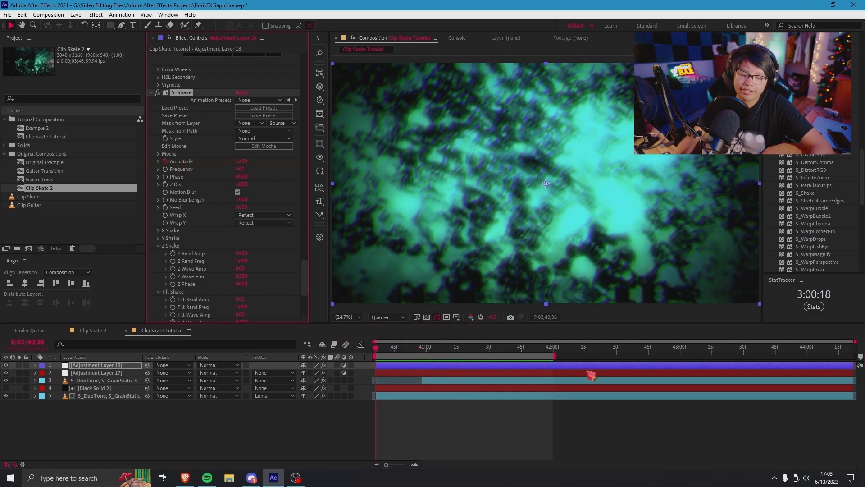
{"action": "key", "text": "u"}
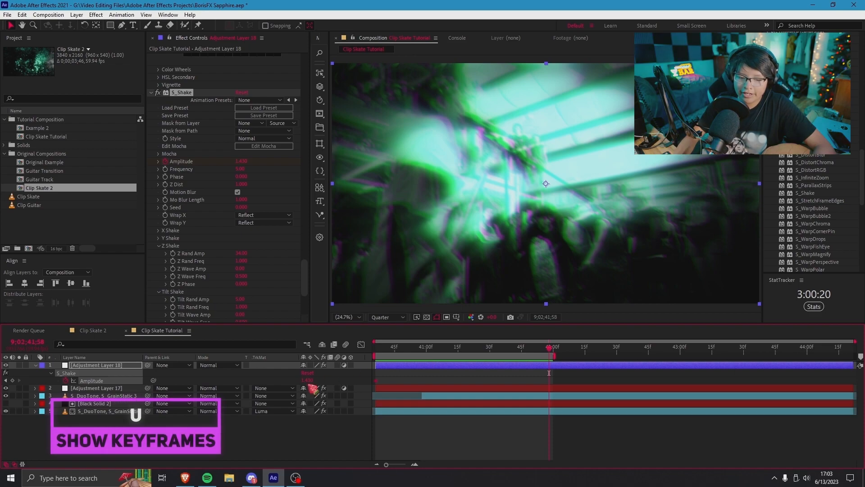
{"action": "left_click", "coordinate": [309, 381]}
{"action": "type", "text": "0"}
{"action": "key", "text": "Return"}
Easy Ease both Amplitude keyframes and extend the end keyframe's influence toward the start so the shake decays quickly
{"action": "left_click_drag", "start_coordinate": [588, 397], "coordinate": [362, 378]}
{"action": "key", "text": "F9"}
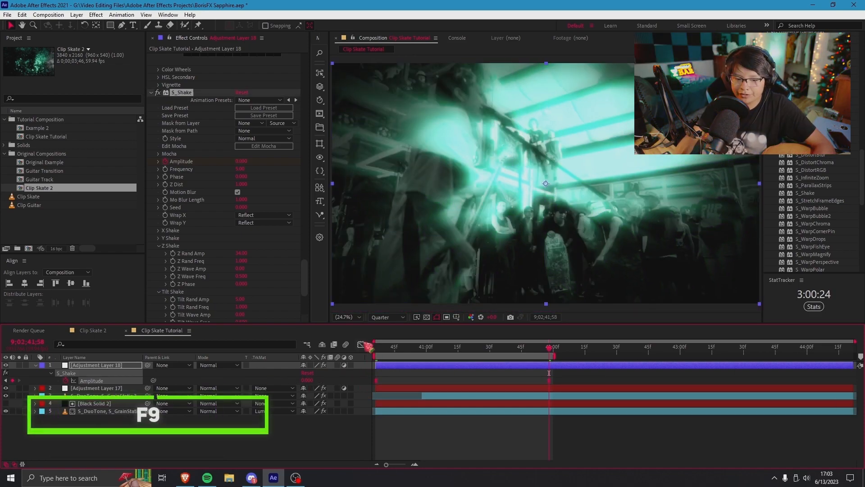
{"action": "left_click", "coordinate": [361, 345]}
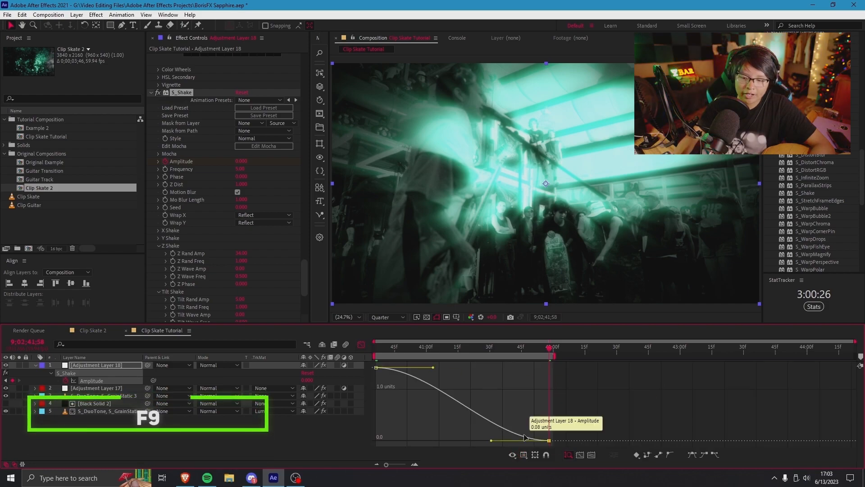
{"action": "left_click_drag", "start_coordinate": [492, 440], "coordinate": [379, 443]}
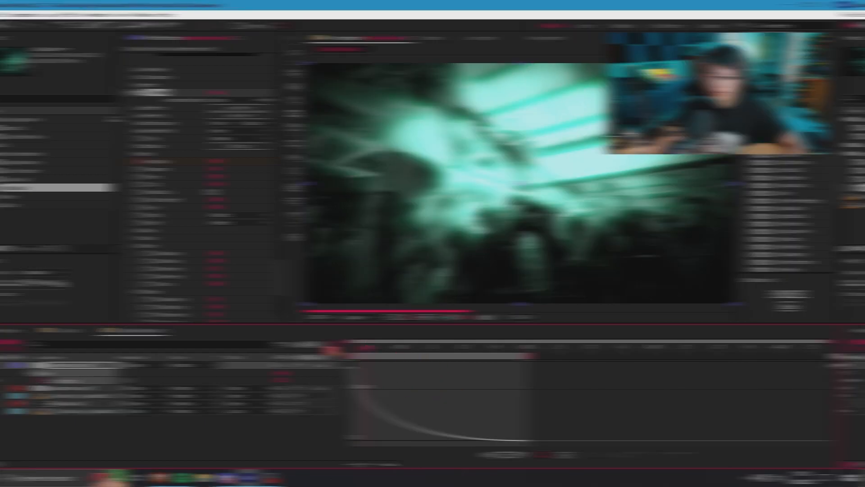
{"action": "left_click", "coordinate": [361, 345]}
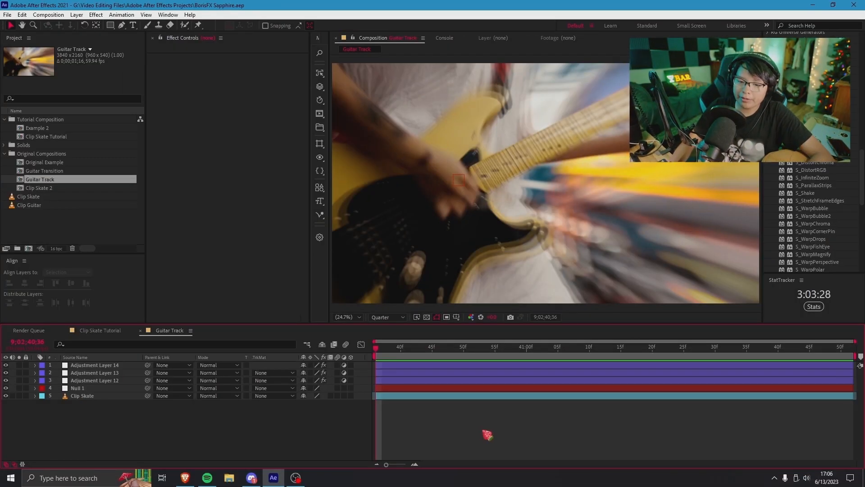
Move to 9;02;40;55 in the Guitar Transition_v01 composition as the tracking start frame and fit the frame in the viewer
{"action": "left_click", "coordinate": [406, 348]}
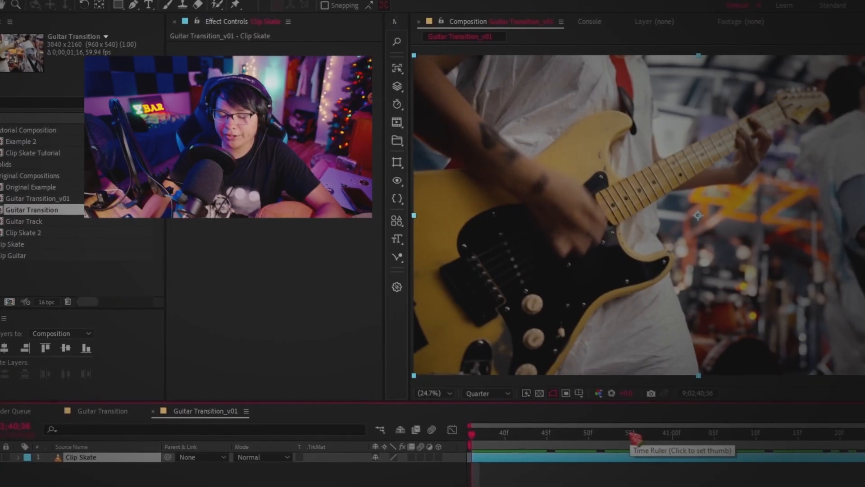
{"action": "left_click", "coordinate": [662, 454]}
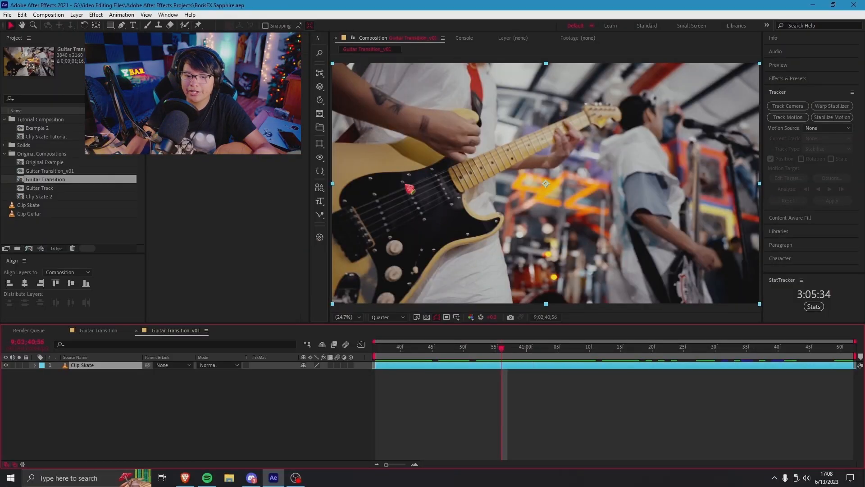
{"action": "left_click_drag", "start_coordinate": [515, 348], "coordinate": [495, 360]}
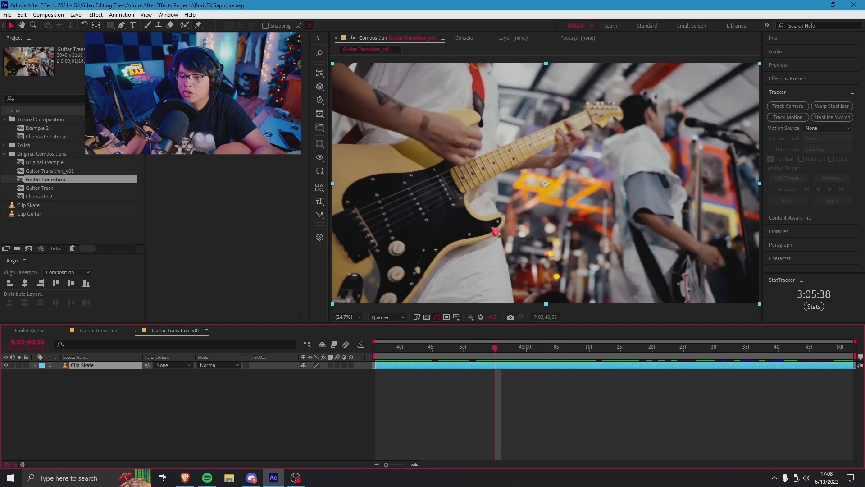
{"action": "key", "text": "period"}
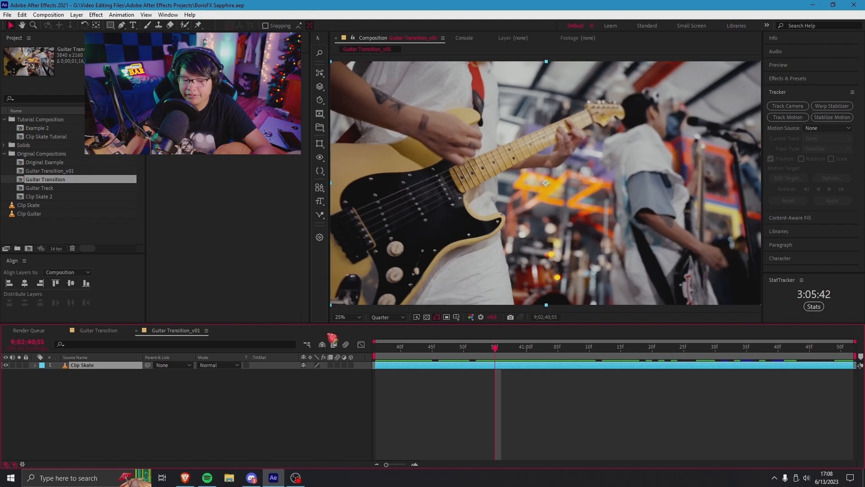
{"action": "left_click", "coordinate": [357, 318]}
{"action": "left_click", "coordinate": [358, 167]}
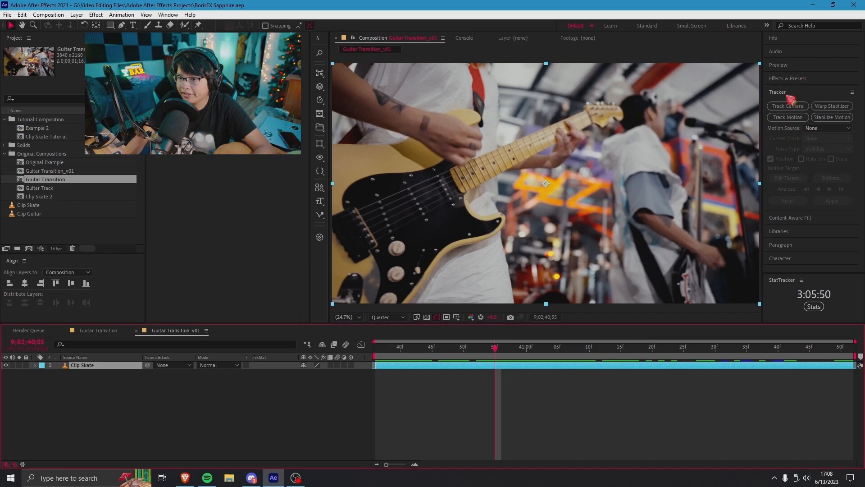
Start a motion track on the Clip Skate layer and place Track Point 1 on the screw at the pickguard's tip
{"action": "left_click", "coordinate": [168, 14]}
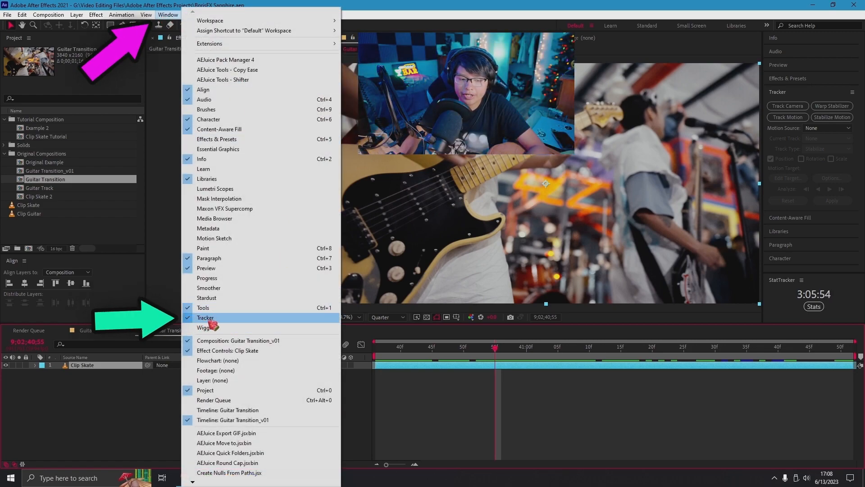
{"action": "left_click", "coordinate": [492, 364]}
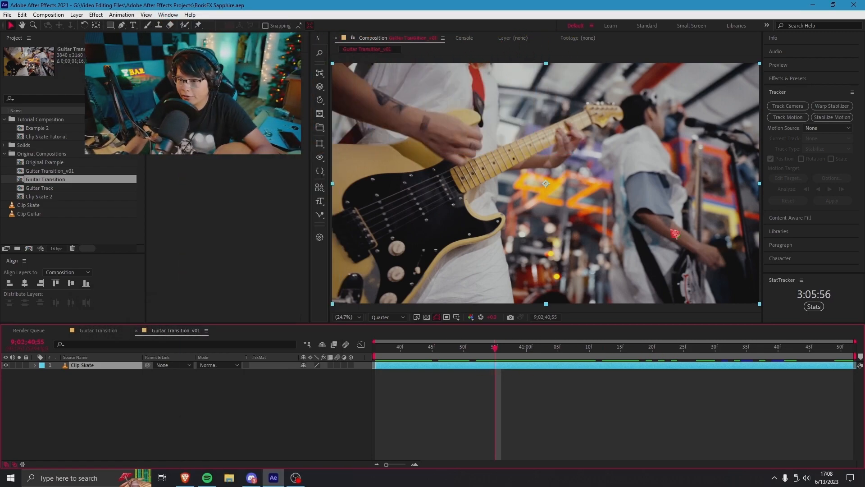
{"action": "left_click", "coordinate": [804, 118]}
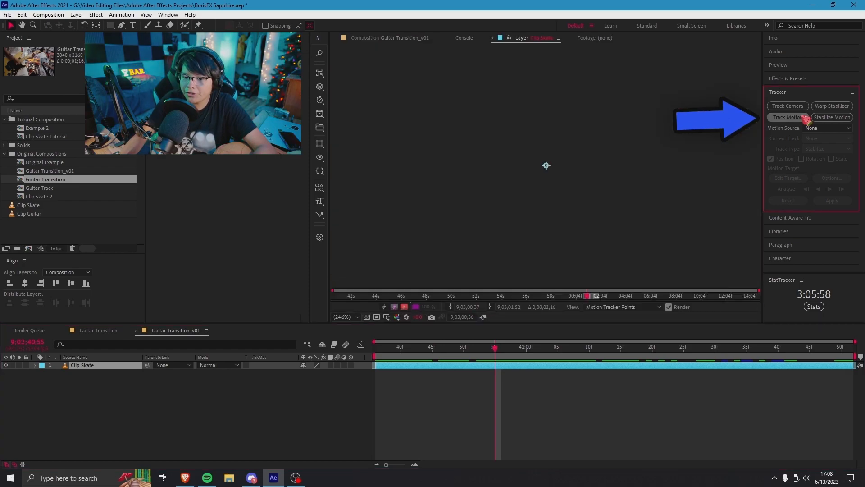
{"action": "scroll", "coordinate": [583, 182], "scroll_direction": "up", "scroll_amount": 2}
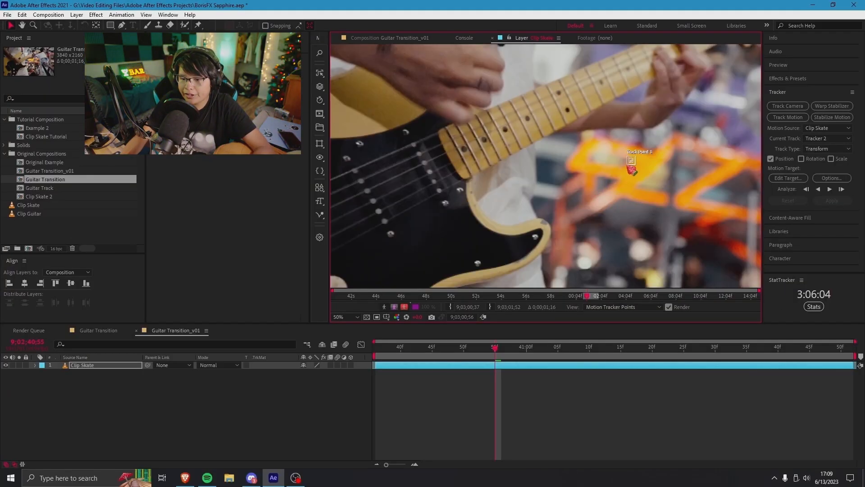
{"action": "left_click_drag", "start_coordinate": [619, 172], "coordinate": [534, 239]}
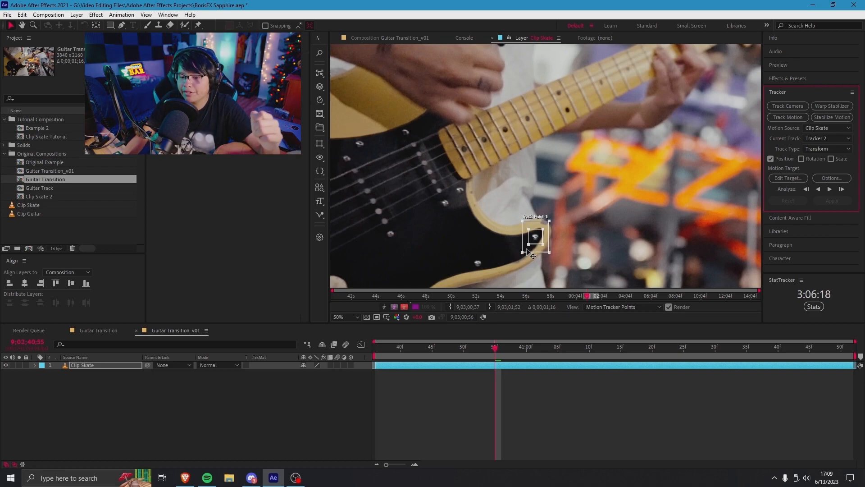
Fit Track Point 1's inner box closely around the pickguard screw and enlarge its outer search box
{"action": "left_click_drag", "start_coordinate": [531, 244], "coordinate": [531, 245]}
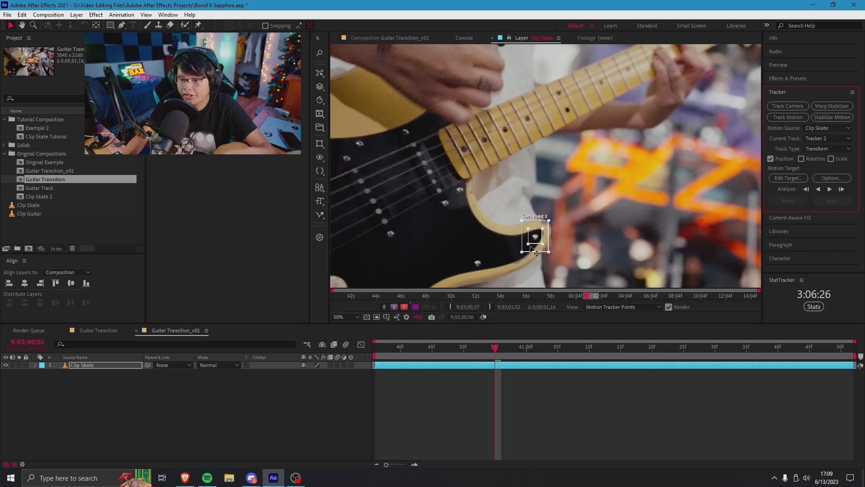
{"action": "left_click", "coordinate": [533, 248]}
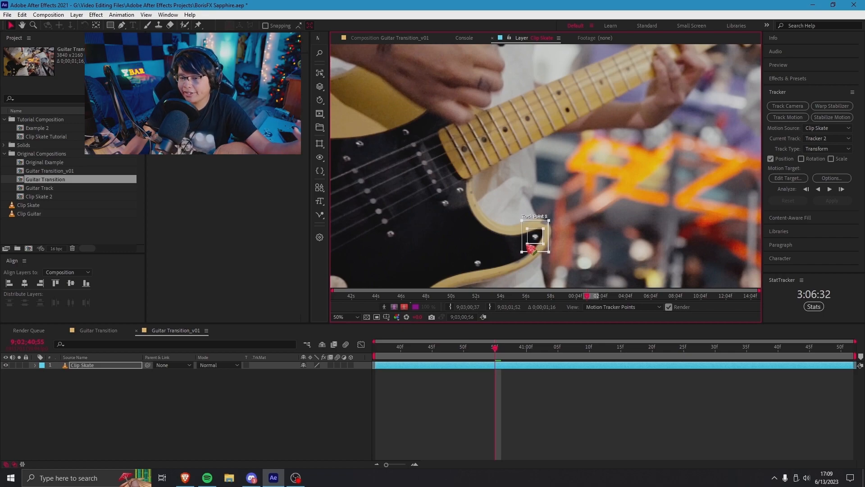
{"action": "left_click_drag", "start_coordinate": [522, 252], "coordinate": [519, 252]}
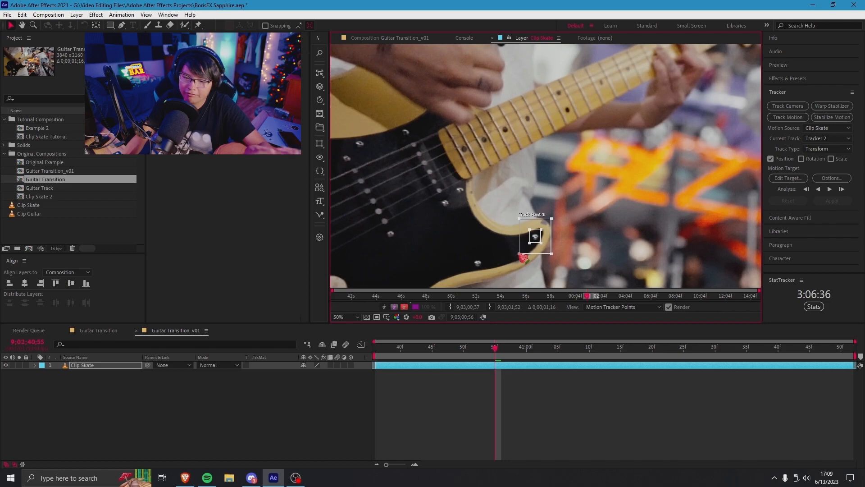
{"action": "left_click_drag", "start_coordinate": [523, 258], "coordinate": [521, 261]}
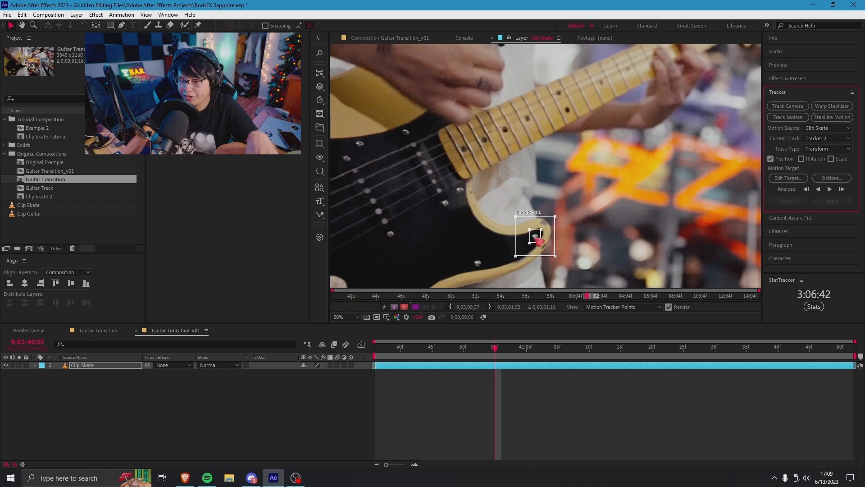
{"action": "key", "text": "comma"}
{"action": "mouse_move", "coordinate": [531, 212]}
{"action": "left_mouse_down"}
{"action": "mouse_move", "coordinate": [435, 268]}
{"action": "mouse_move", "coordinate": [538, 211]}
{"action": "left_mouse_up"}
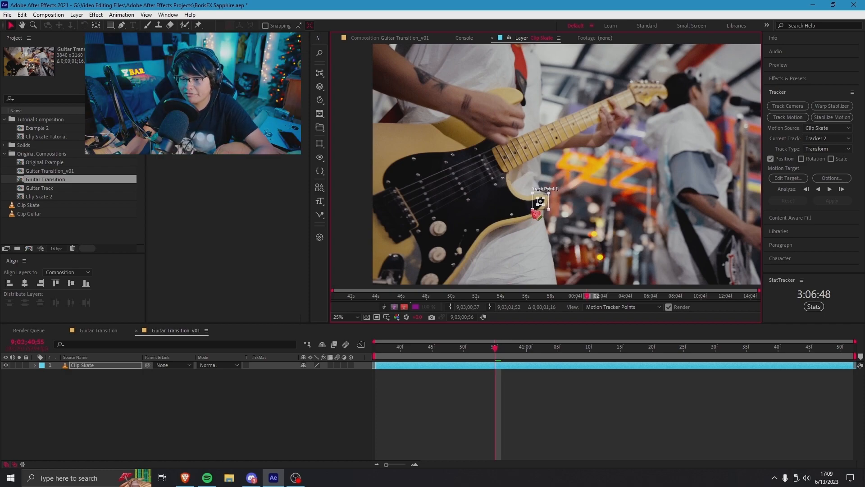
Try adding Rotation tracking with a second track point on another pickguard screw
{"action": "key", "text": "period"}
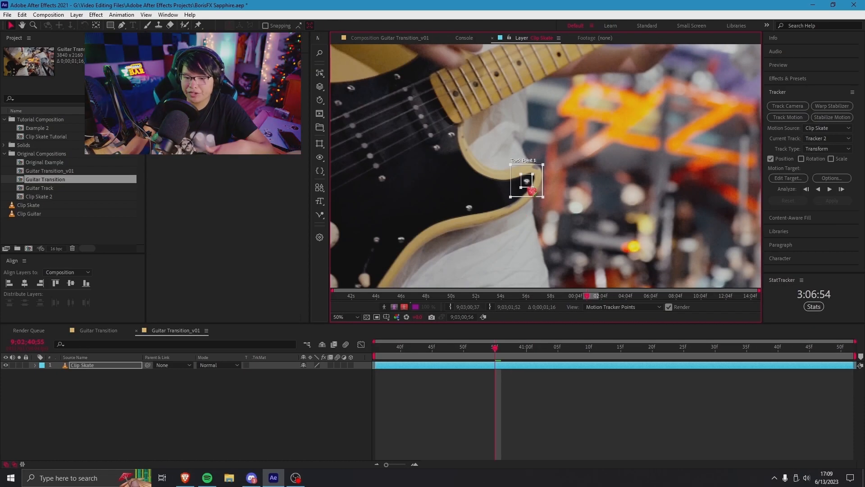
{"action": "left_click", "coordinate": [801, 158]}
{"action": "left_click_drag", "start_coordinate": [562, 172], "coordinate": [470, 210]}
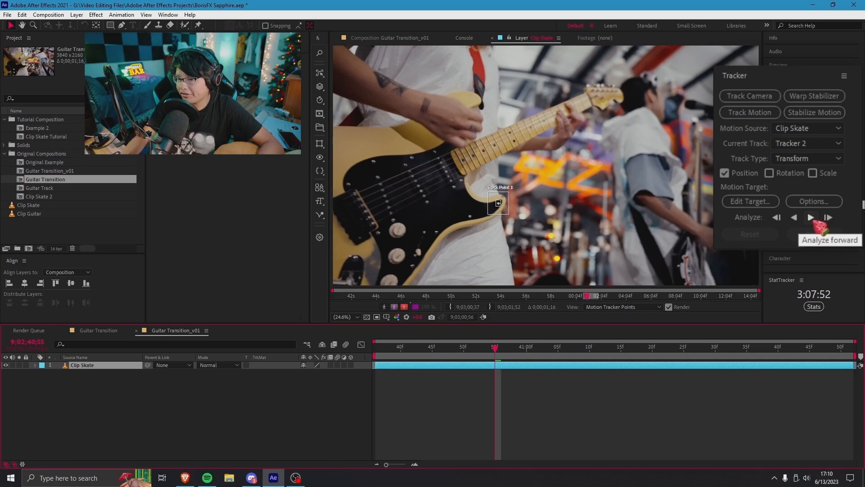
Analyze the track forward to the clip's end and return the playhead to 9;02;40;55
{"action": "left_click", "coordinate": [811, 218]}
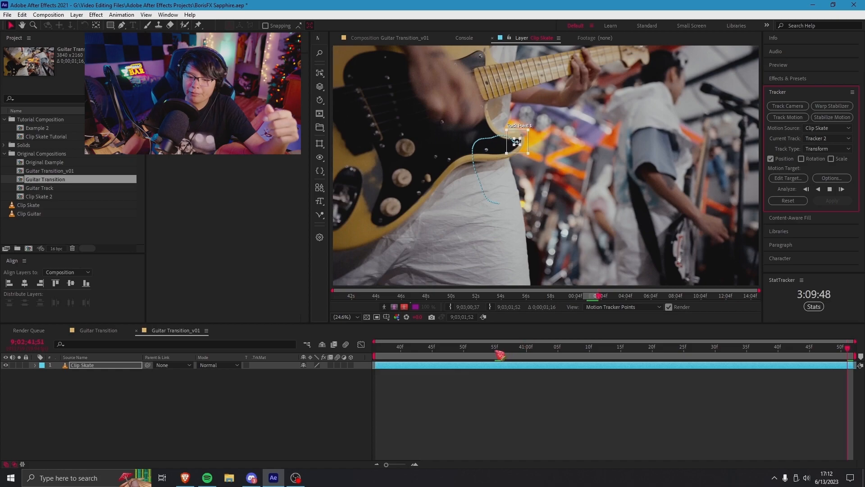
{"action": "left_click", "coordinate": [496, 352]}
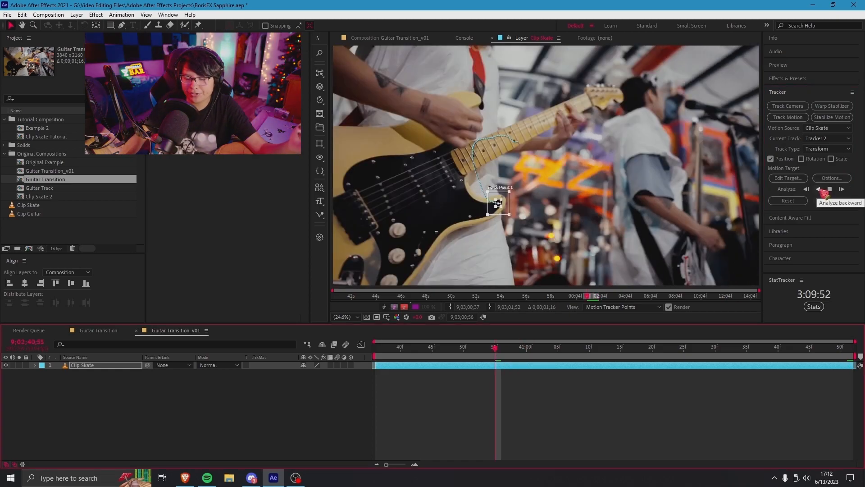
Analyze the track backward to the clip's start and create a new null object layer
{"action": "left_click", "coordinate": [819, 189]}
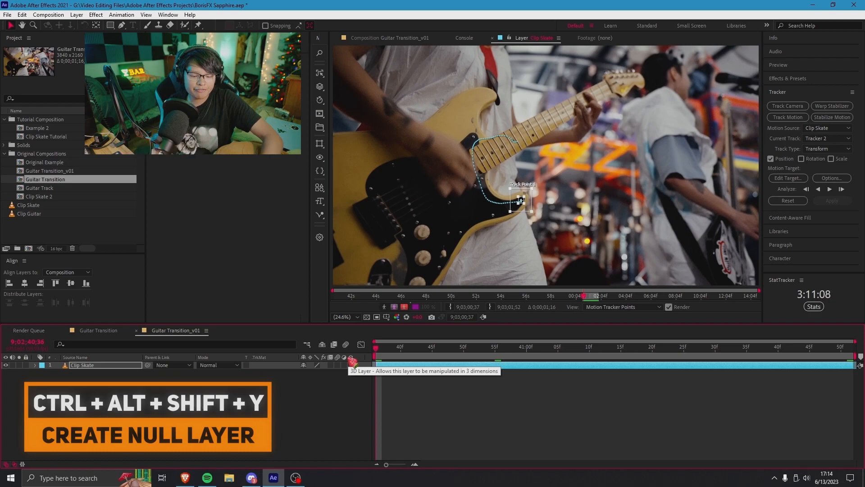
{"action": "key", "text": "ctrl+alt+shift+y"}
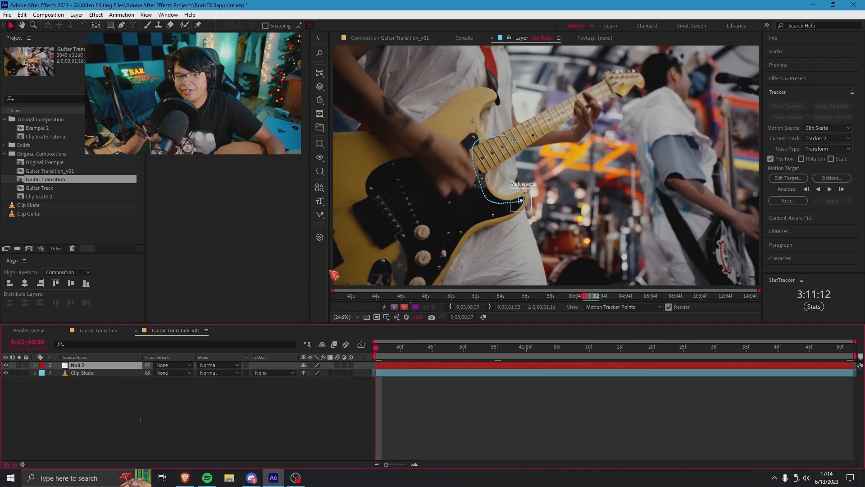
{"action": "left_click", "coordinate": [78, 16]}
{"action": "mouse_move", "coordinate": [135, 25]}
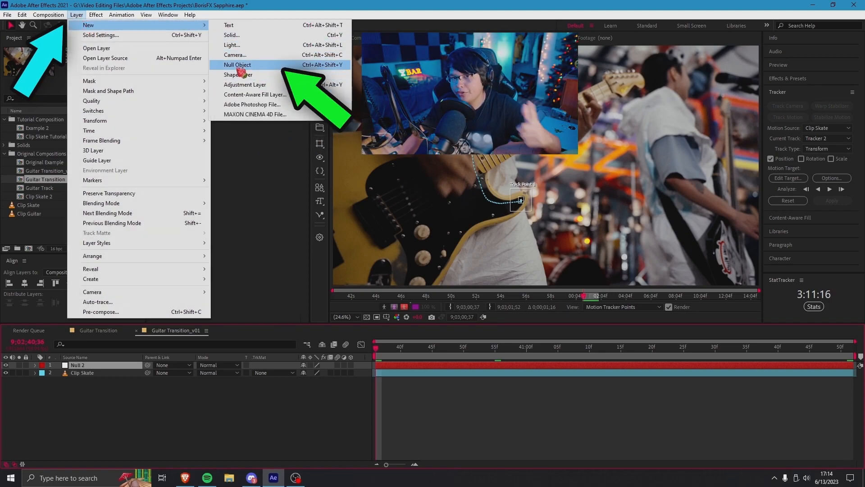
{"action": "left_click", "coordinate": [121, 366]}
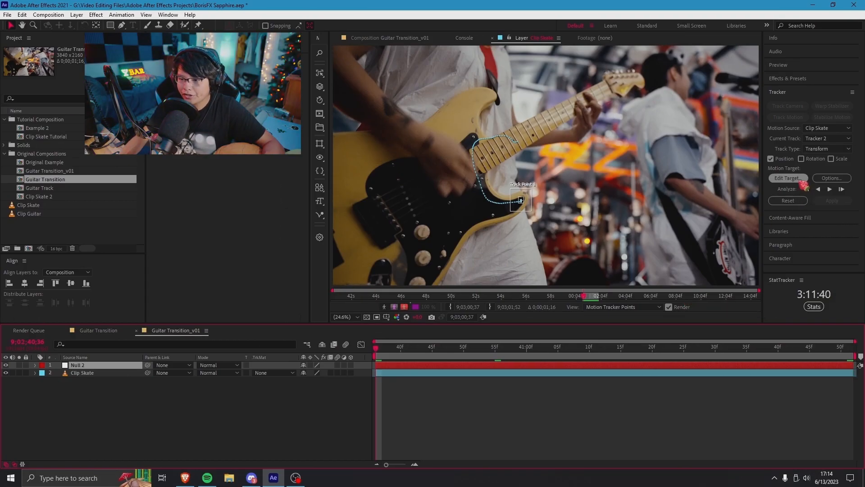
Set the Null 2 layer as the tracker's motion target and apply the tracking data in X and Y
{"action": "left_click", "coordinate": [788, 180]}
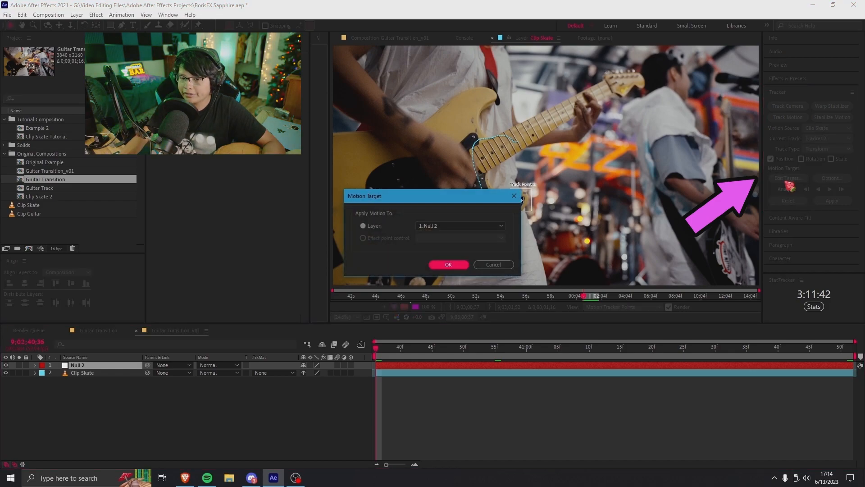
{"action": "left_click", "coordinate": [475, 226]}
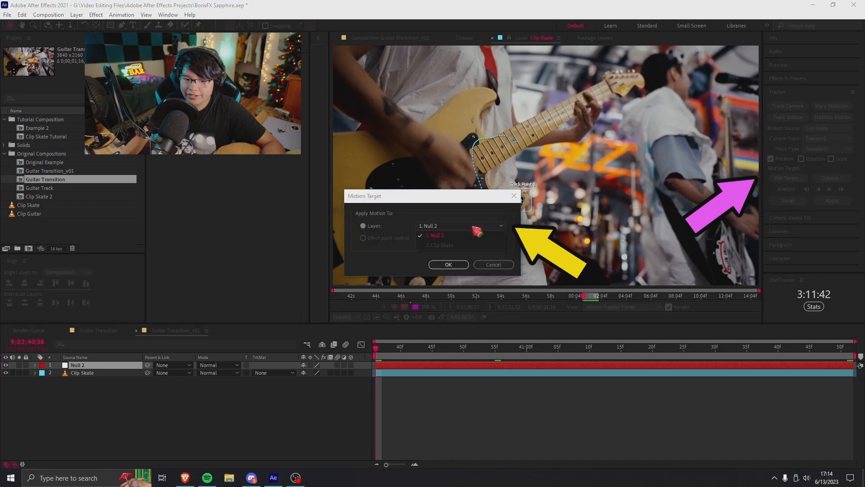
{"action": "left_click", "coordinate": [436, 235]}
{"action": "left_click", "coordinate": [449, 264]}
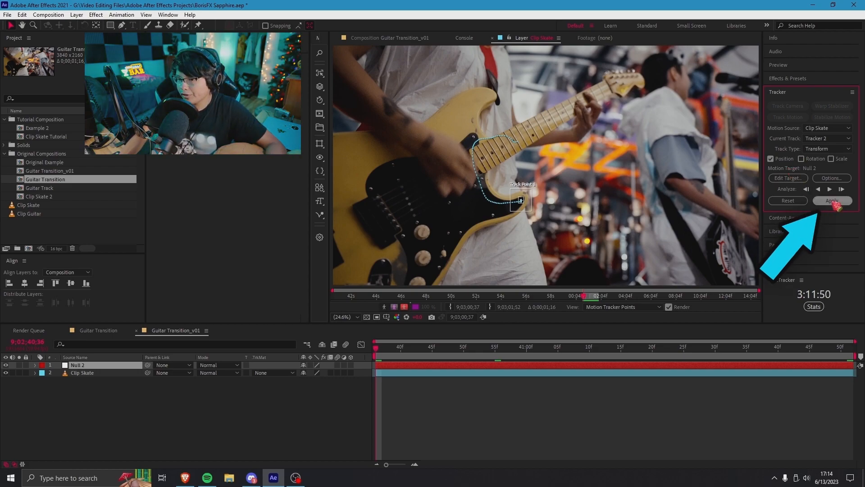
{"action": "left_click", "coordinate": [832, 201]}
{"action": "left_click", "coordinate": [450, 230]}
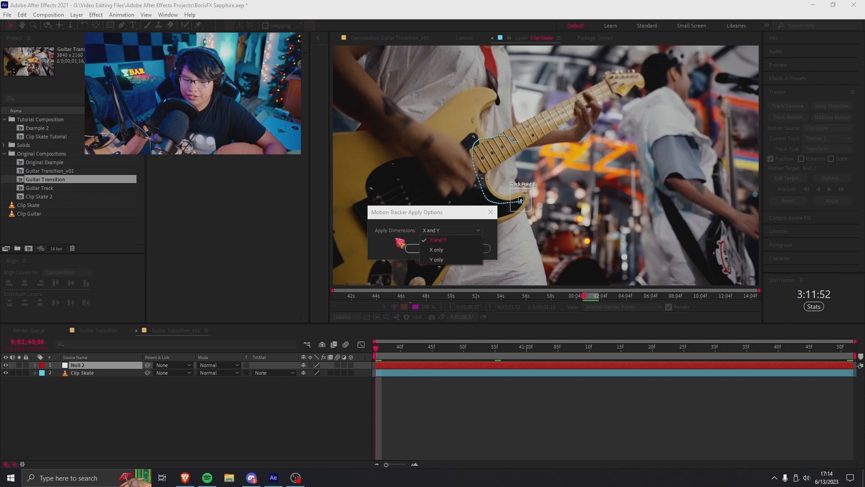
{"action": "left_click", "coordinate": [426, 240]}
{"action": "left_click", "coordinate": [441, 249]}
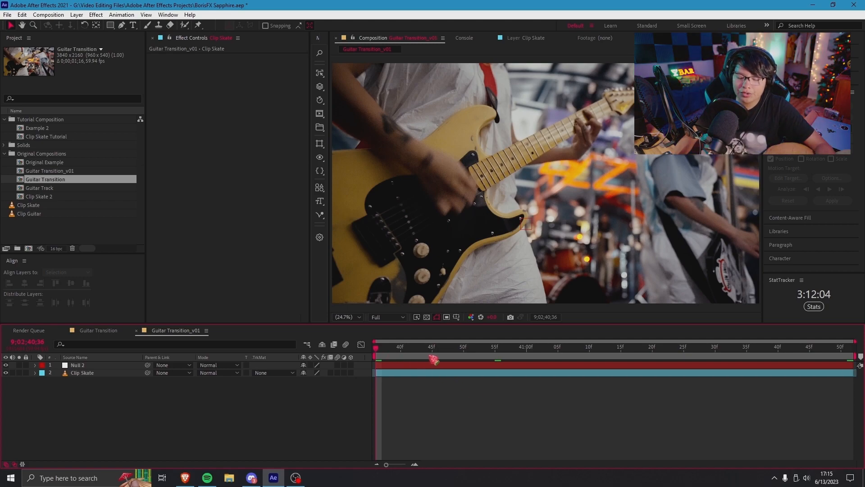
Select the null layer, preview its tracked motion on the guitar, and return to the composition's start
{"action": "left_click", "coordinate": [559, 377]}
{"action": "left_click", "coordinate": [599, 365]}
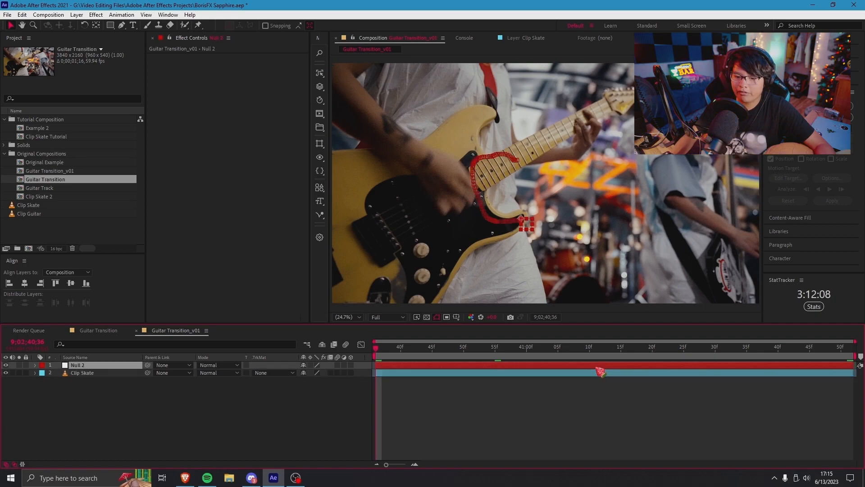
{"action": "key", "text": "space"}
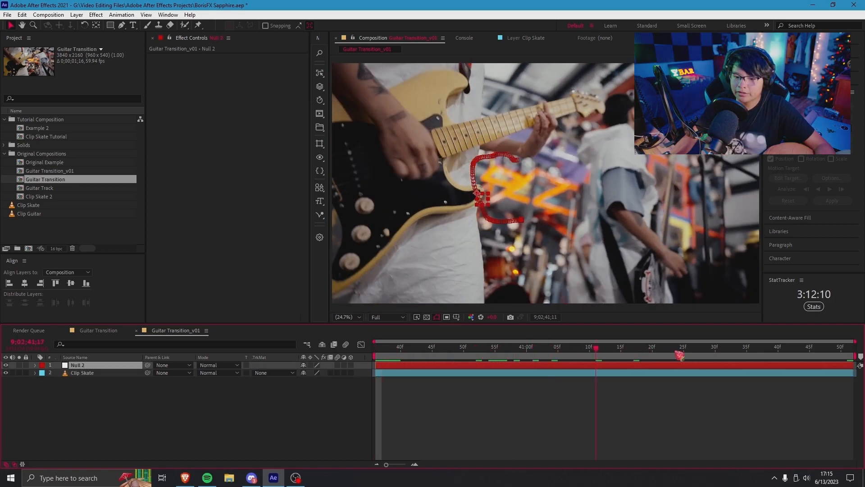
{"action": "left_click_drag", "start_coordinate": [553, 360], "coordinate": [376, 375]}
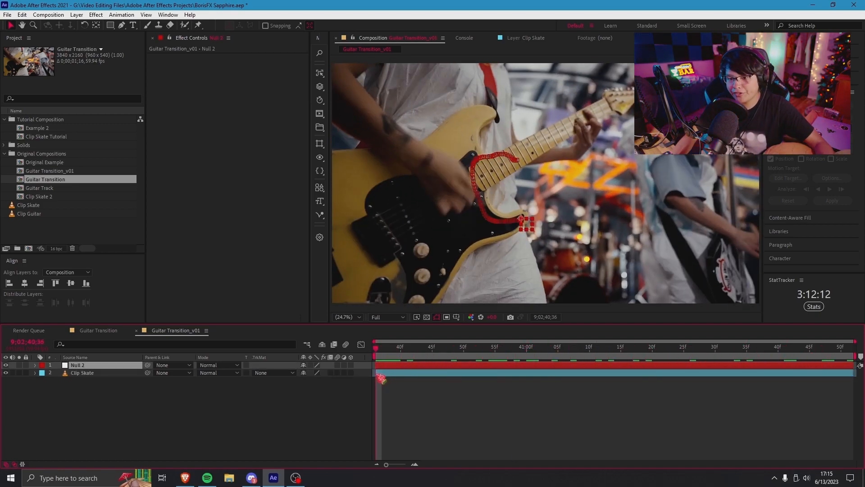
{"action": "left_click", "coordinate": [424, 394]}
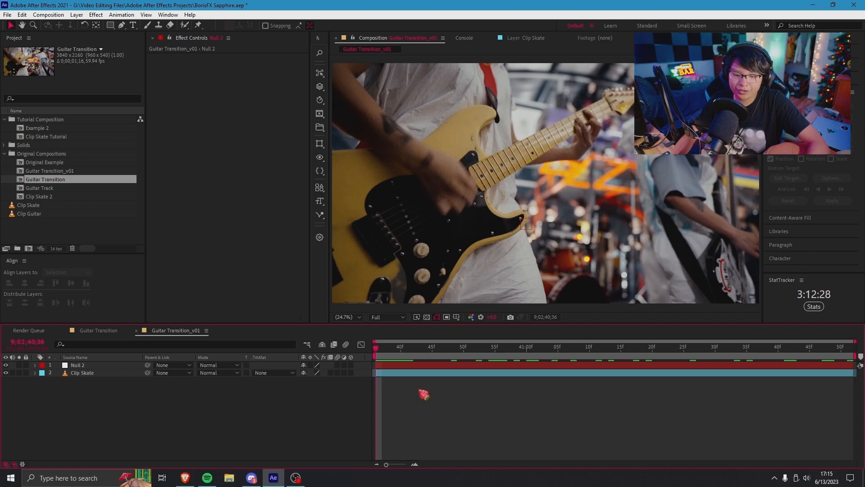
Create an adjustment layer above the null and apply the S_WarpRepeat effect to it with the playhead at 9;02;40;44
{"action": "key", "text": "ctrl+alt+y"}
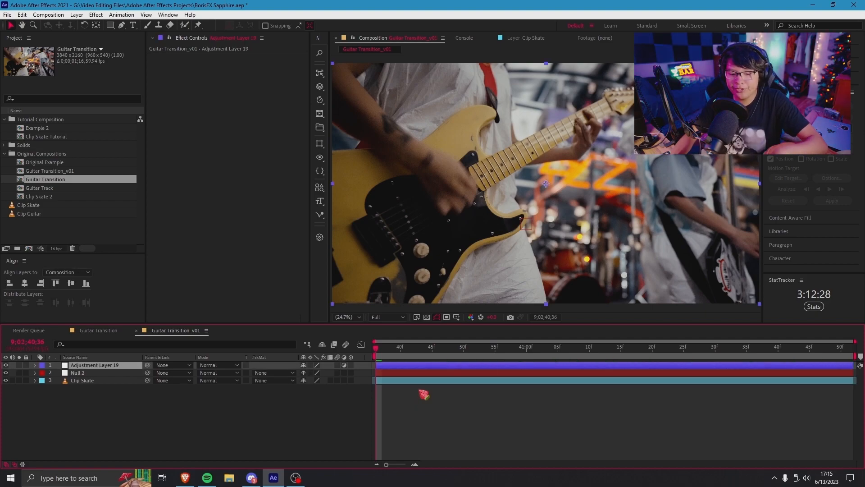
{"action": "left_click", "coordinate": [427, 357]}
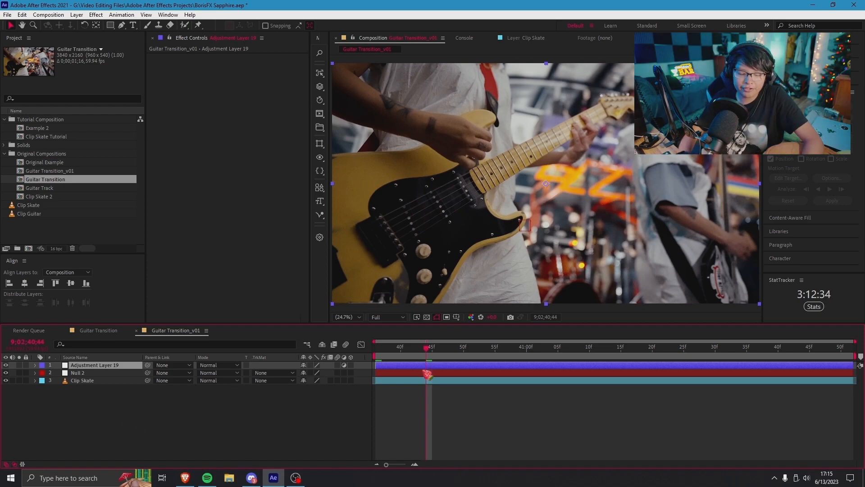
{"action": "key", "text": "ctrl+space"}
{"action": "type", "text": "s_warpe"}
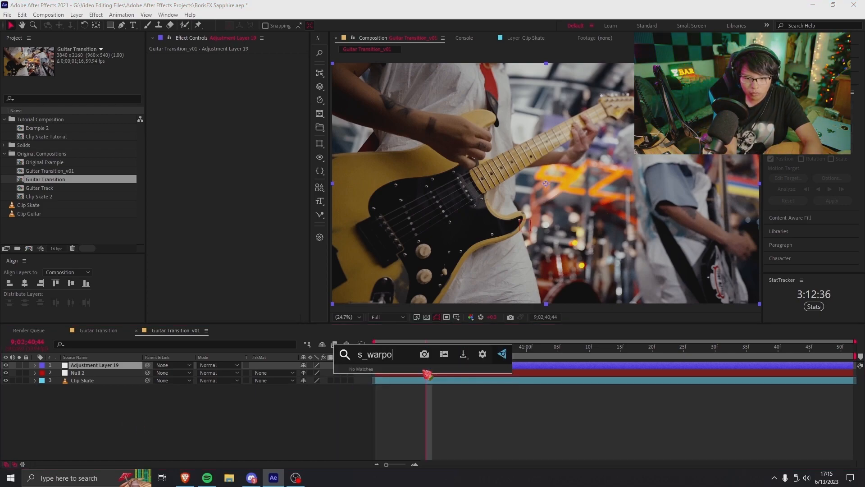
{"action": "key", "text": "Return"}
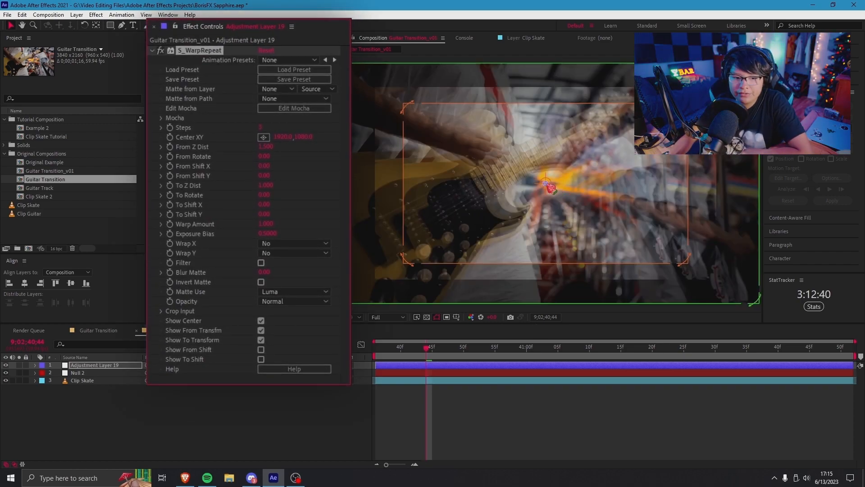
Set S_WarpRepeat's Wrap X and Wrap Y to Reflect and its Steps to 5
{"action": "left_click", "coordinate": [284, 244]}
{"action": "left_click", "coordinate": [285, 281]}
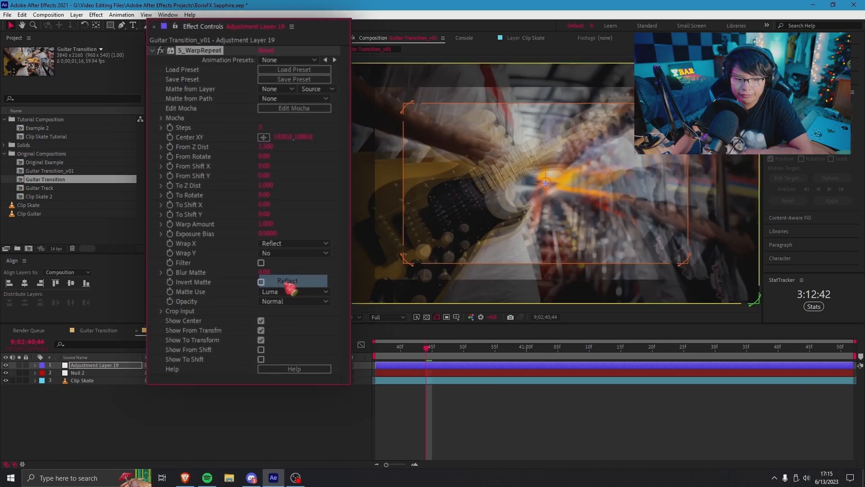
{"action": "left_click", "coordinate": [291, 254]}
{"action": "left_click", "coordinate": [288, 291]}
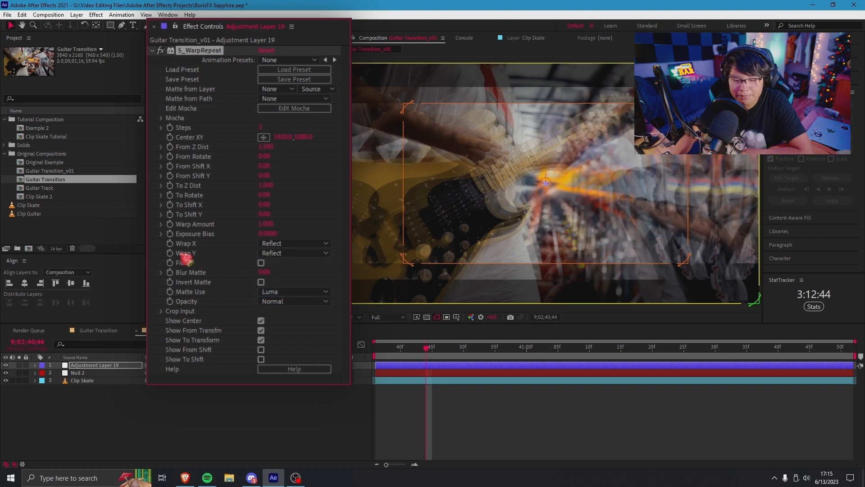
{"action": "left_click_drag", "start_coordinate": [265, 144], "coordinate": [287, 131]}
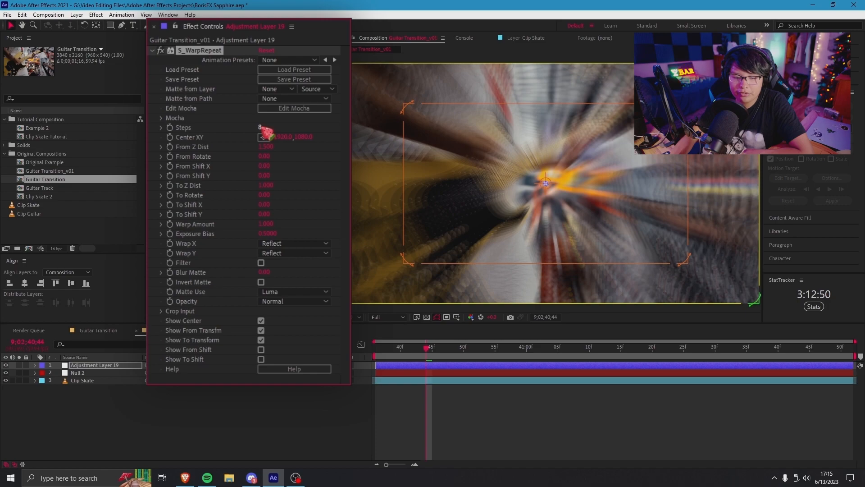
{"action": "type", "text": "5"}
{"action": "left_click", "coordinate": [287, 131]}
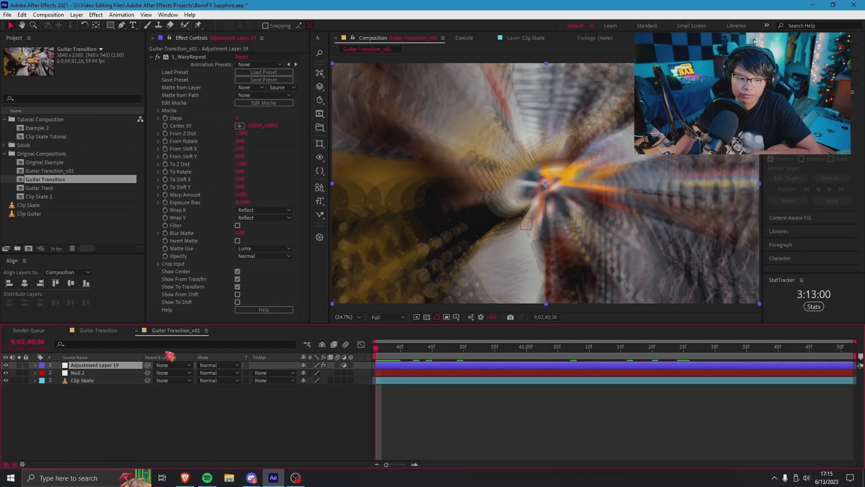
Reveal the tracked Position property of the Null 2 layer in the timeline
{"action": "left_click", "coordinate": [86, 374]}
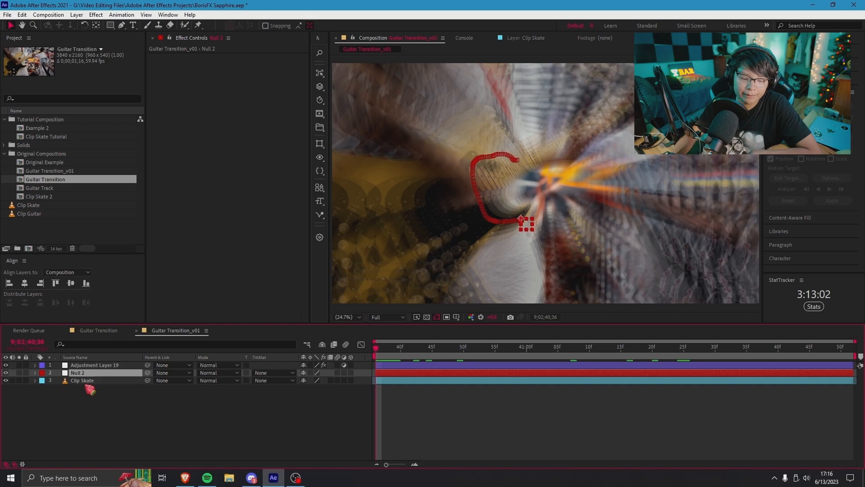
{"action": "key", "text": "p"}
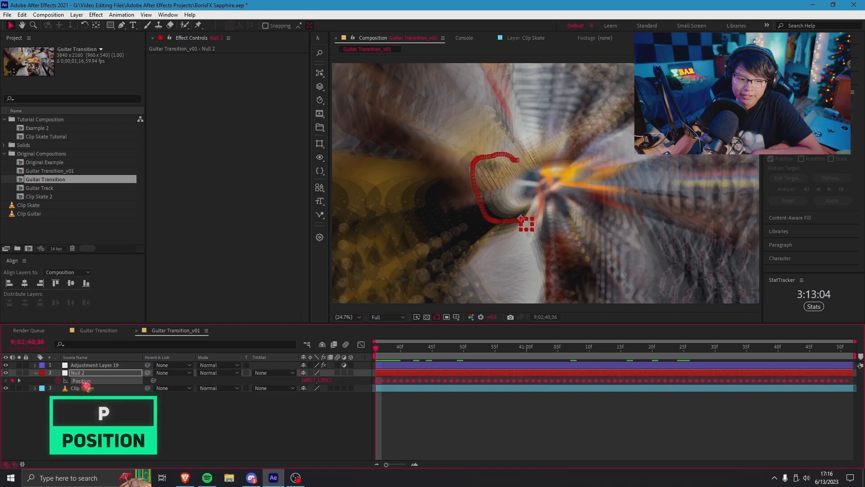
{"action": "left_click", "coordinate": [102, 383]}
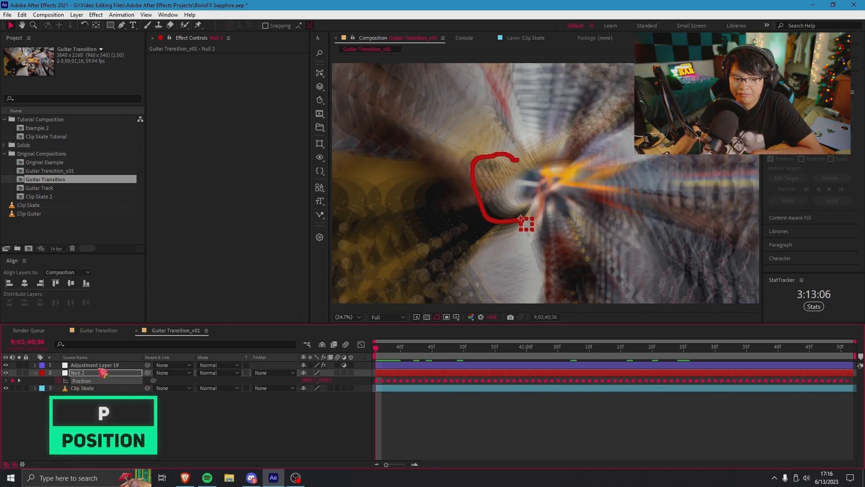
Link S_WarpRepeat's Center XY on the adjustment layer to Null 2's Position through the expression thisComp.layer("Null 2").transform.position
{"action": "left_click", "coordinate": [113, 365]}
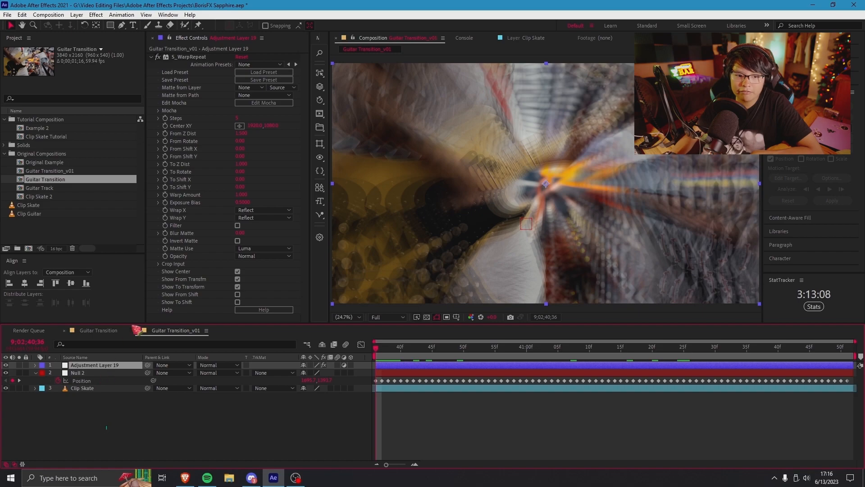
{"action": "left_click", "coordinate": [166, 126], "text": "alt"}
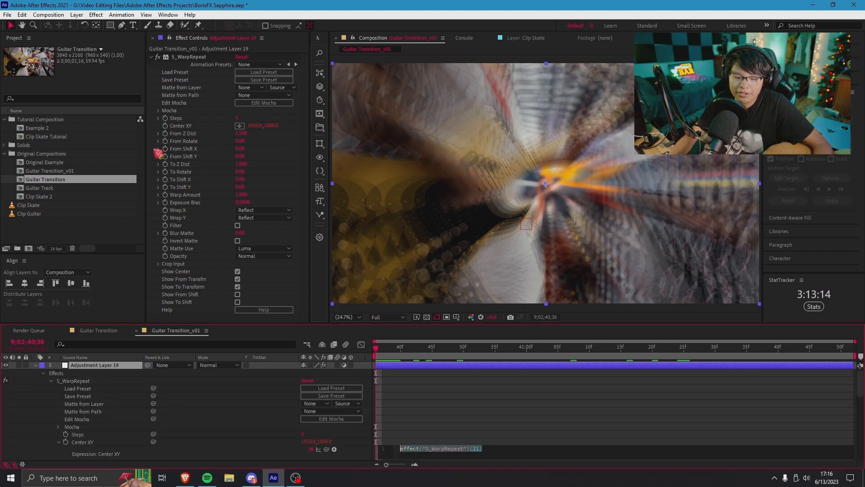
{"action": "scroll", "coordinate": [457, 421], "scroll_direction": "down", "scroll_amount": 2}
{"action": "scroll", "coordinate": [457, 396], "scroll_direction": "down", "scroll_amount": 2}
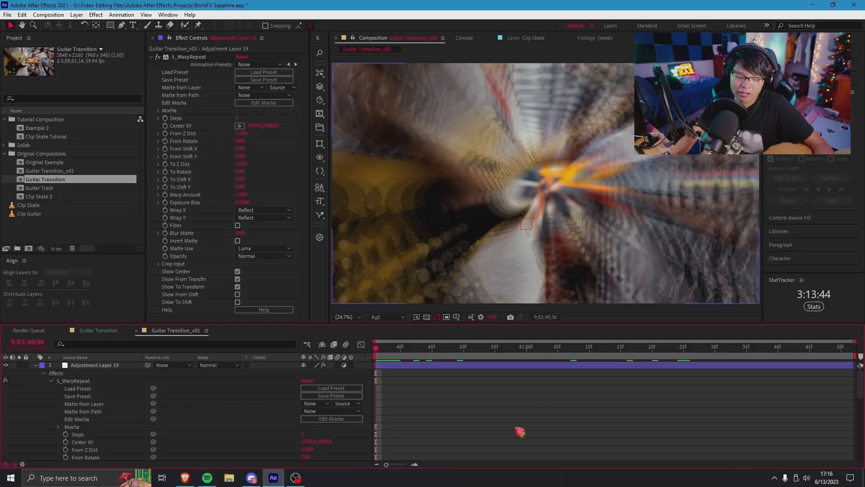
{"action": "key", "text": "grave"}
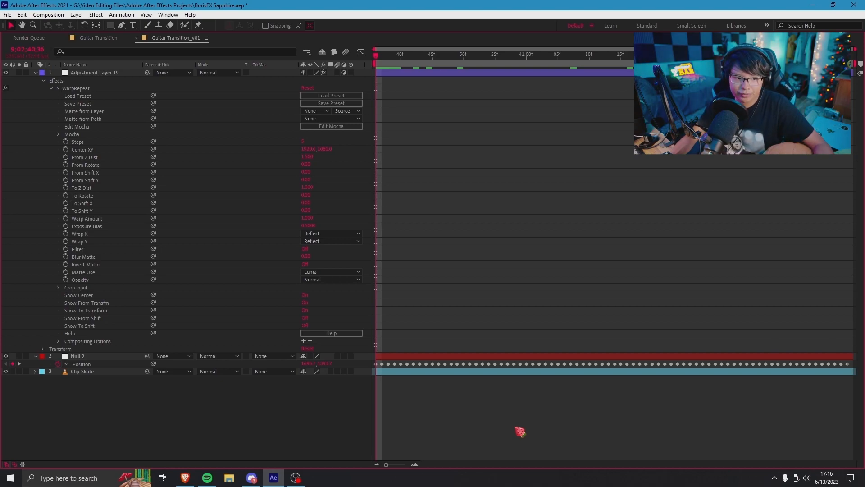
{"action": "left_click", "coordinate": [68, 150], "text": "alt"}
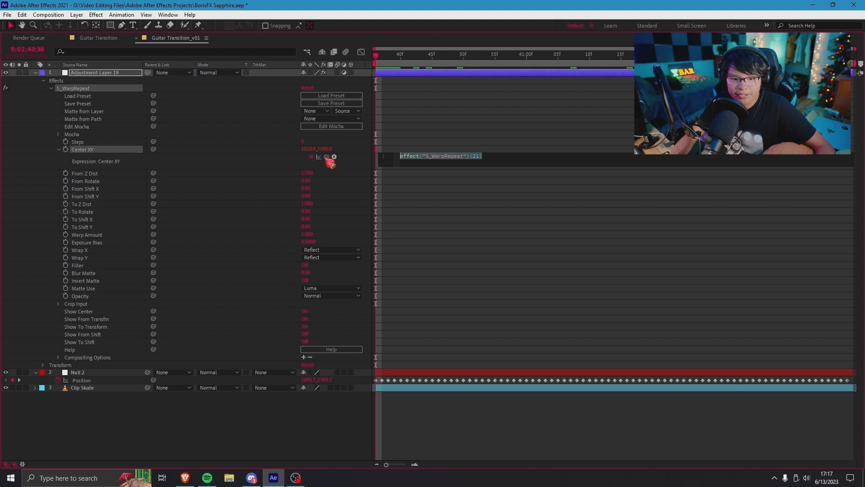
{"action": "left_click_drag", "start_coordinate": [327, 157], "coordinate": [88, 385]}
{"action": "left_click", "coordinate": [83, 373]}
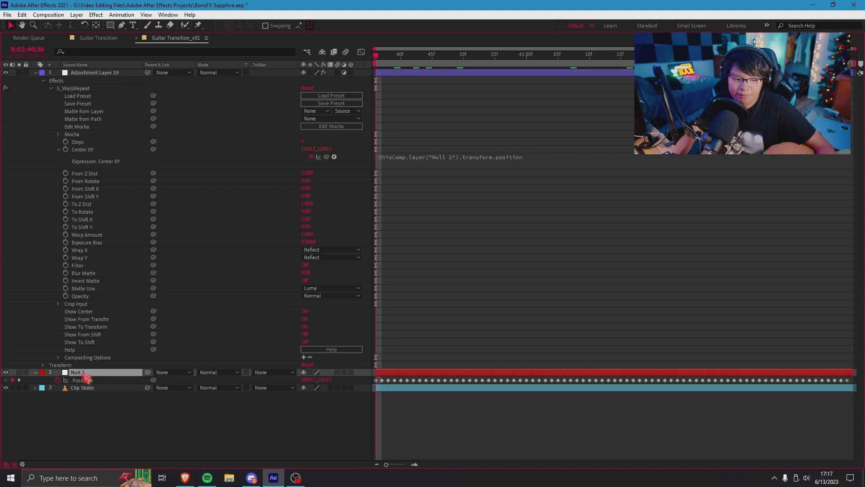
{"action": "key", "text": "u"}
{"action": "key", "text": "p"}
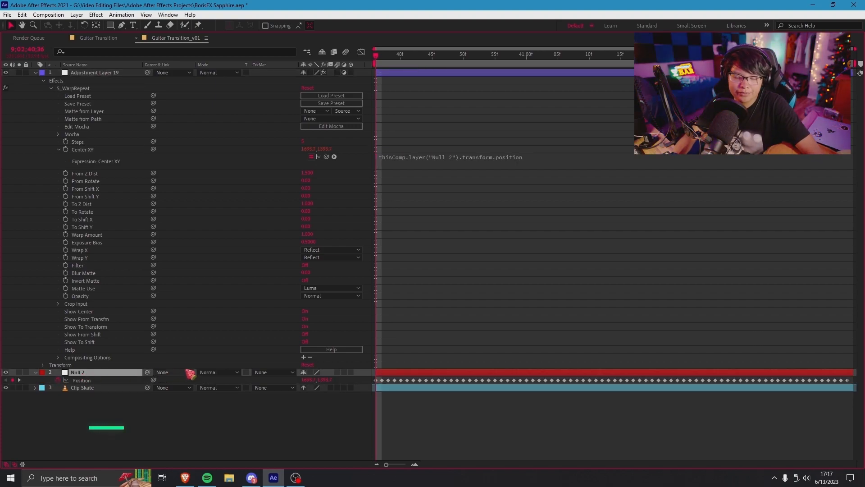
{"action": "key", "text": "p"}
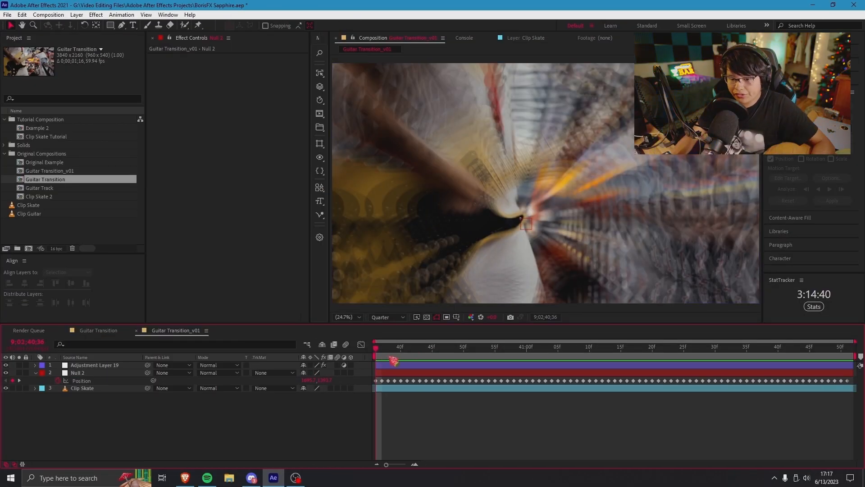
At 9;02;40;53, set S_WarpRepeat's From Z Dist to 0.890, and try out and undo a To Rotate change
{"action": "left_click_drag", "start_coordinate": [393, 361], "coordinate": [485, 370]}
{"action": "left_click", "coordinate": [483, 366]}
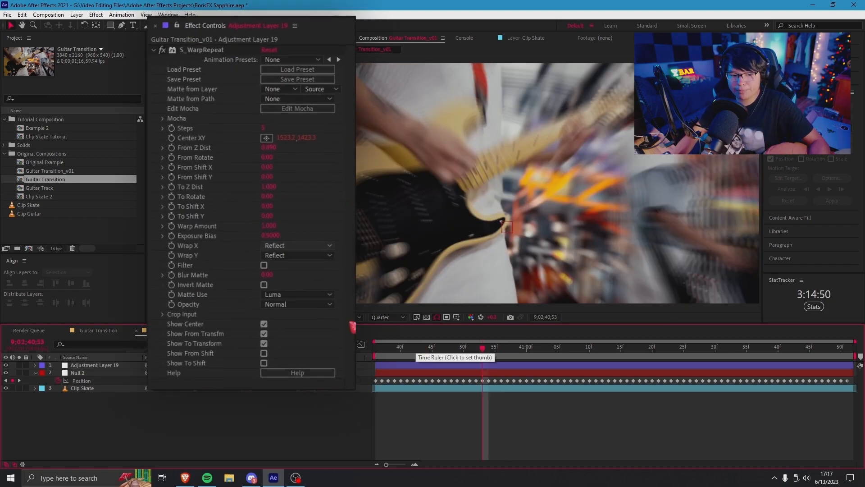
{"action": "left_click_drag", "start_coordinate": [270, 203], "coordinate": [271, 201]}
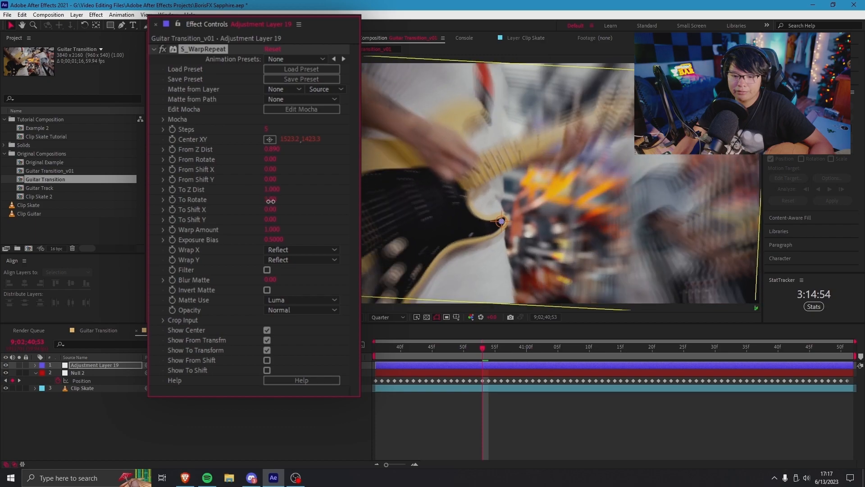
{"action": "key", "text": "ctrl+z"}
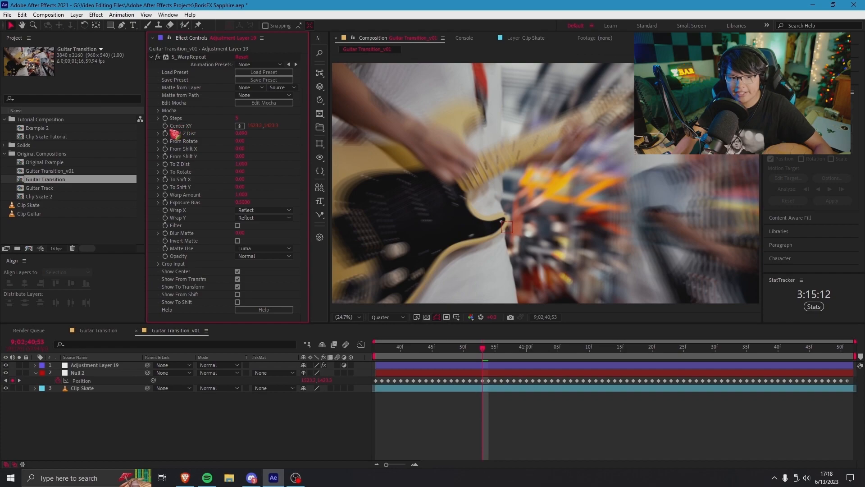
Scrub through the composition to 9;02;41;12 to check how the warp center follows the tracked guitar screw
{"action": "left_click", "coordinate": [93, 382]}
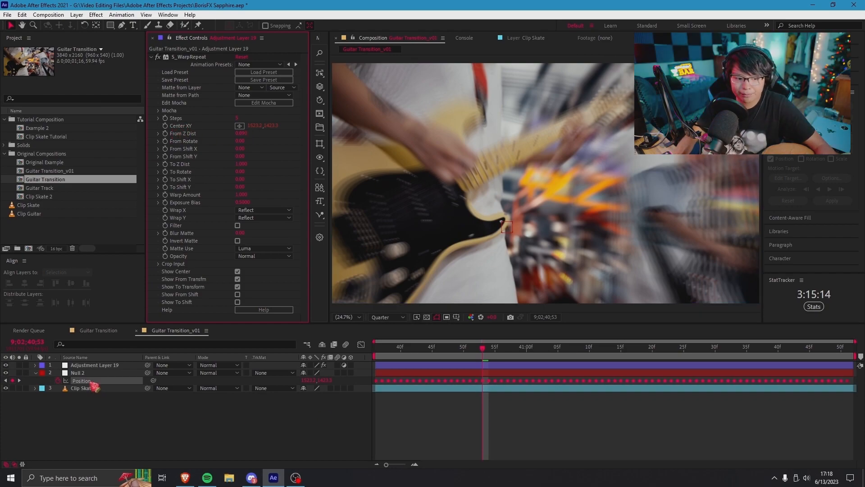
{"action": "left_click_drag", "start_coordinate": [461, 351], "coordinate": [789, 360]}
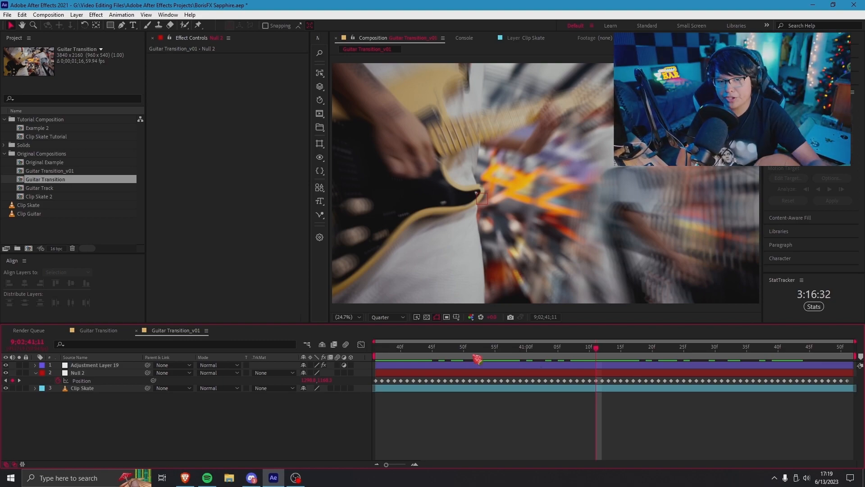
{"action": "left_click", "coordinate": [606, 351]}
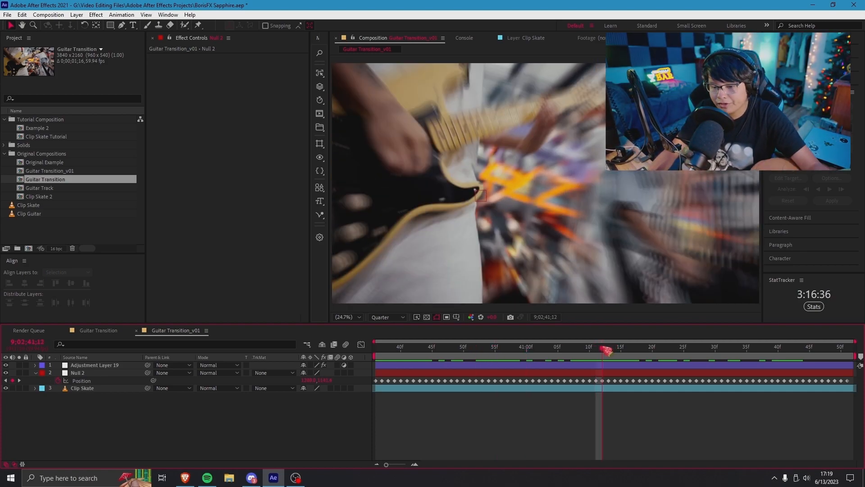